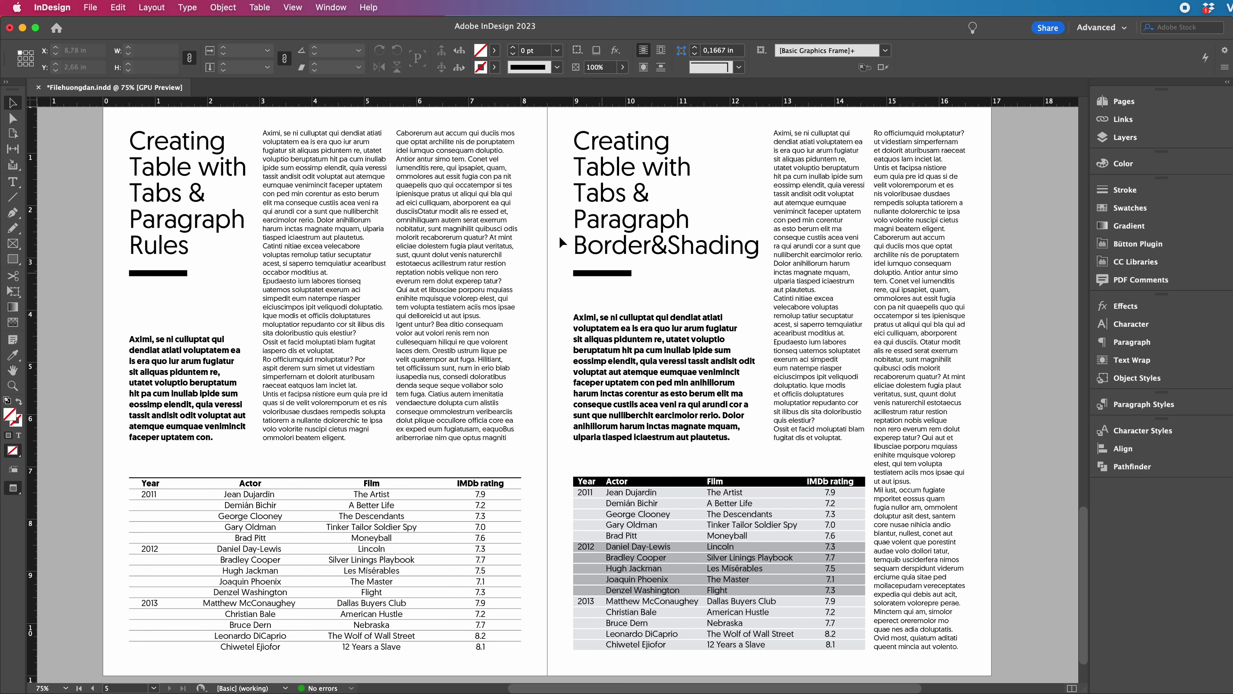
- Highlight 'Tabs', 'Paragraph Rules' and 'Paragraph Border&Shading' in the page titles
double_click(602, 188)
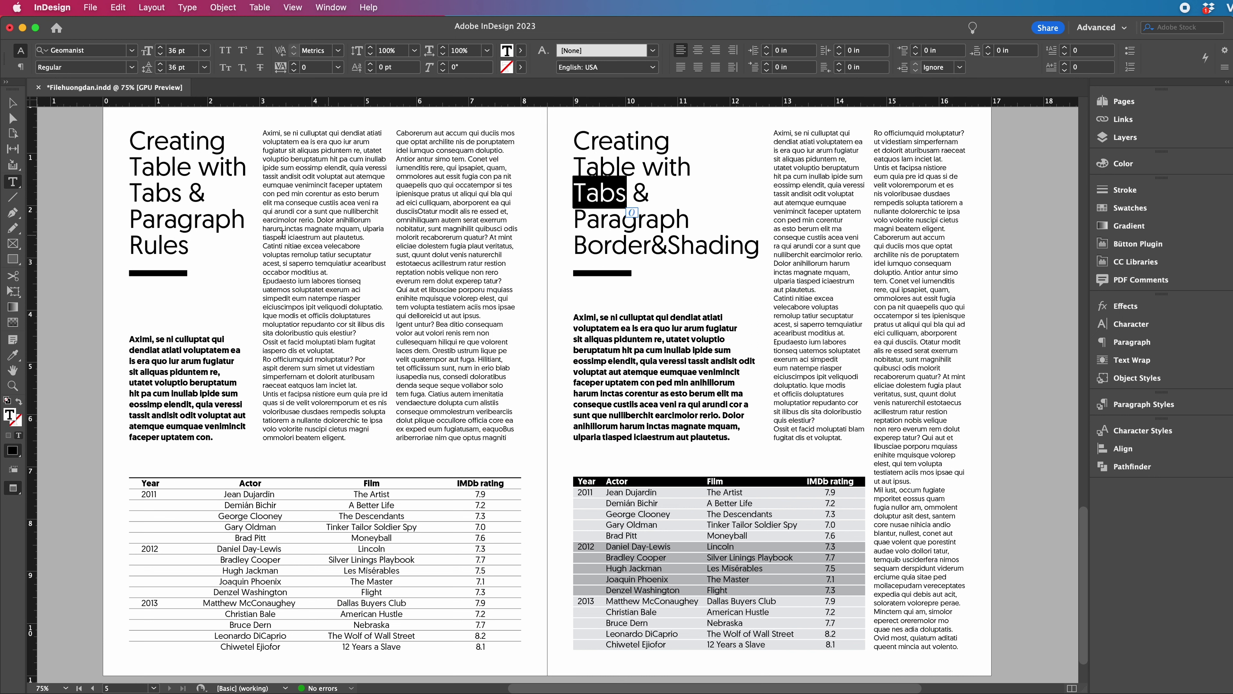
drag(132, 215, 219, 260)
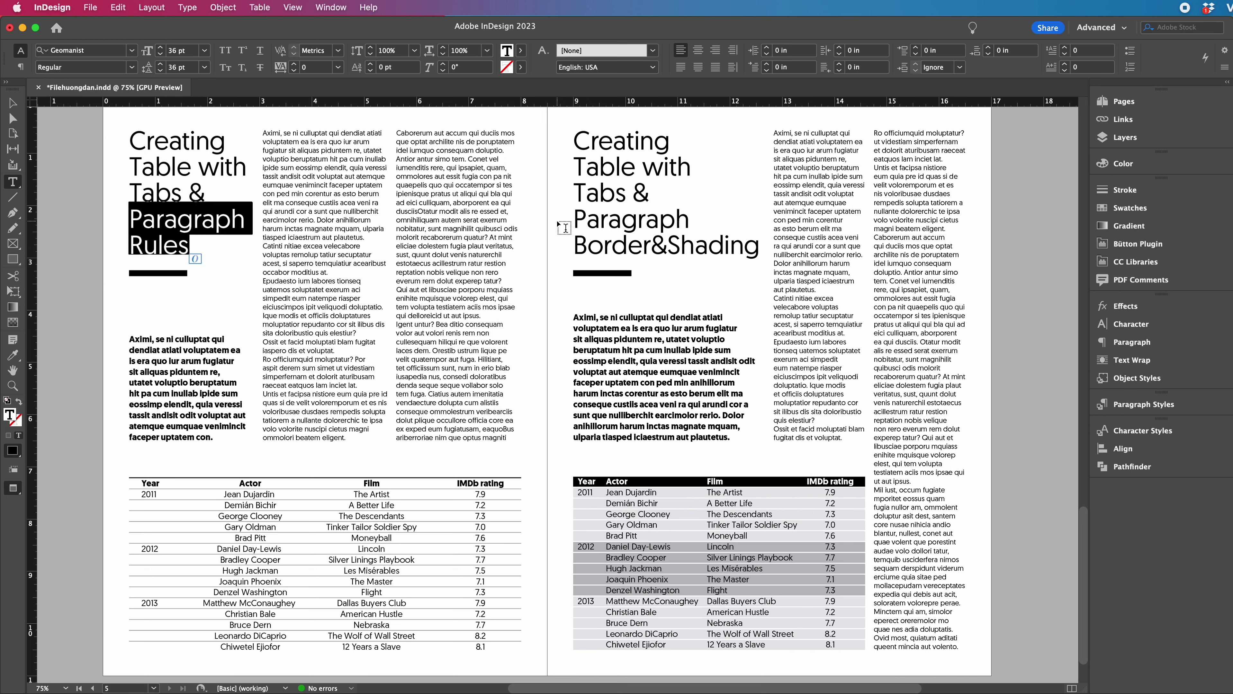
drag(571, 219, 752, 242)
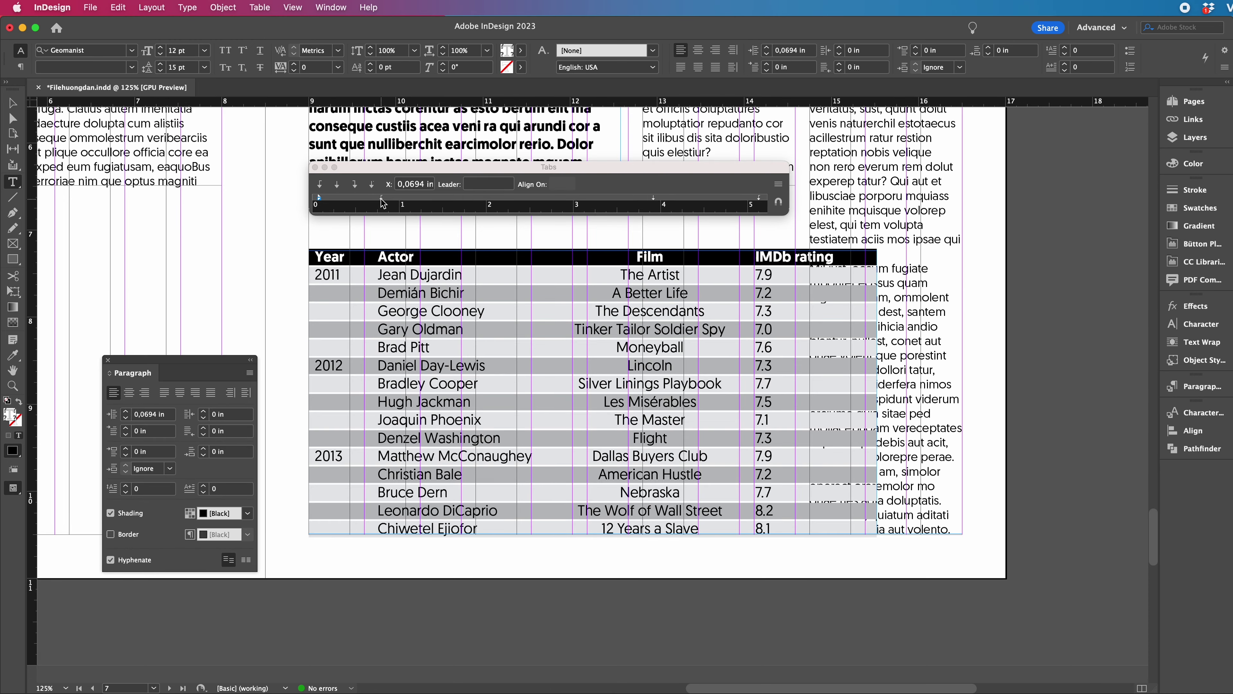
- Move the Film column's left tab stop to 2.5556 in and deselect to check alignment
drag(381, 197, 367, 197)
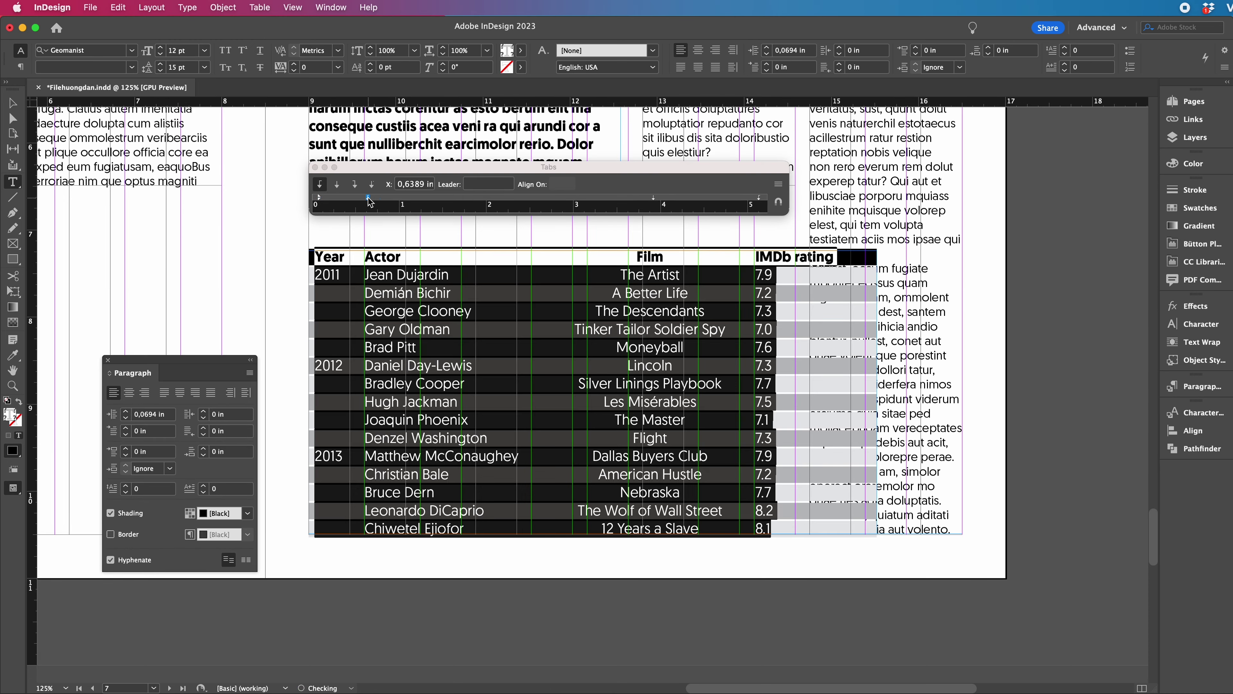
drag(653, 198, 537, 197)
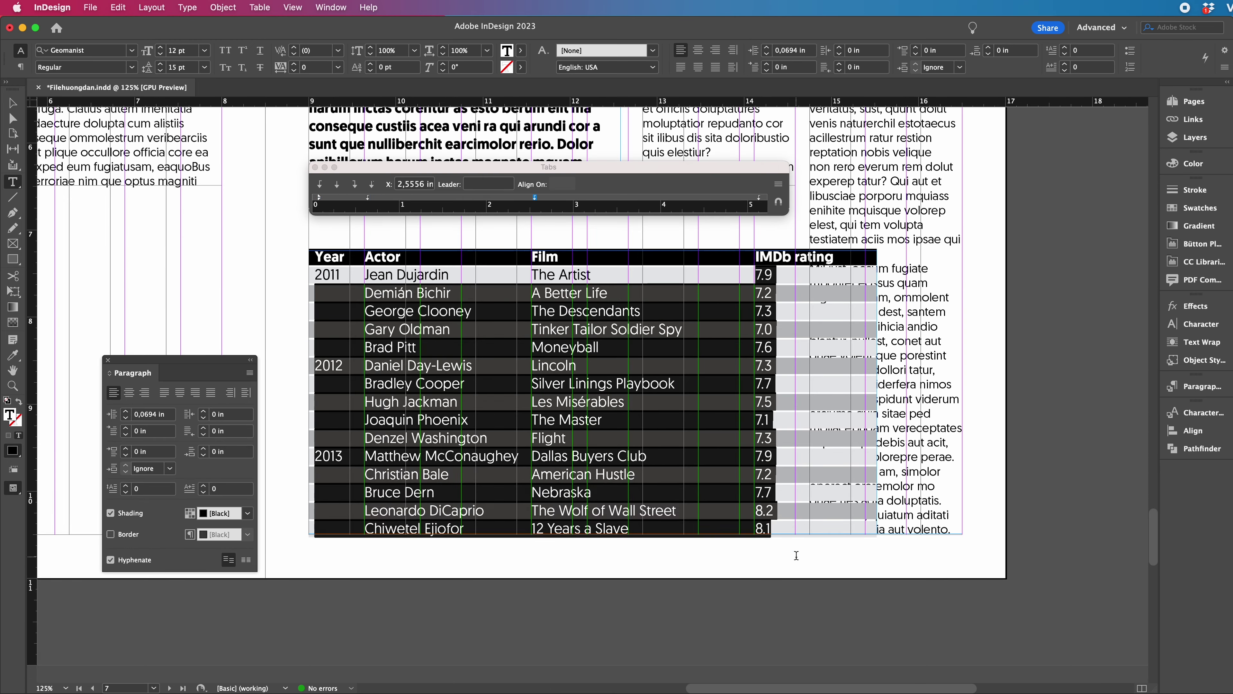
click(762, 275)
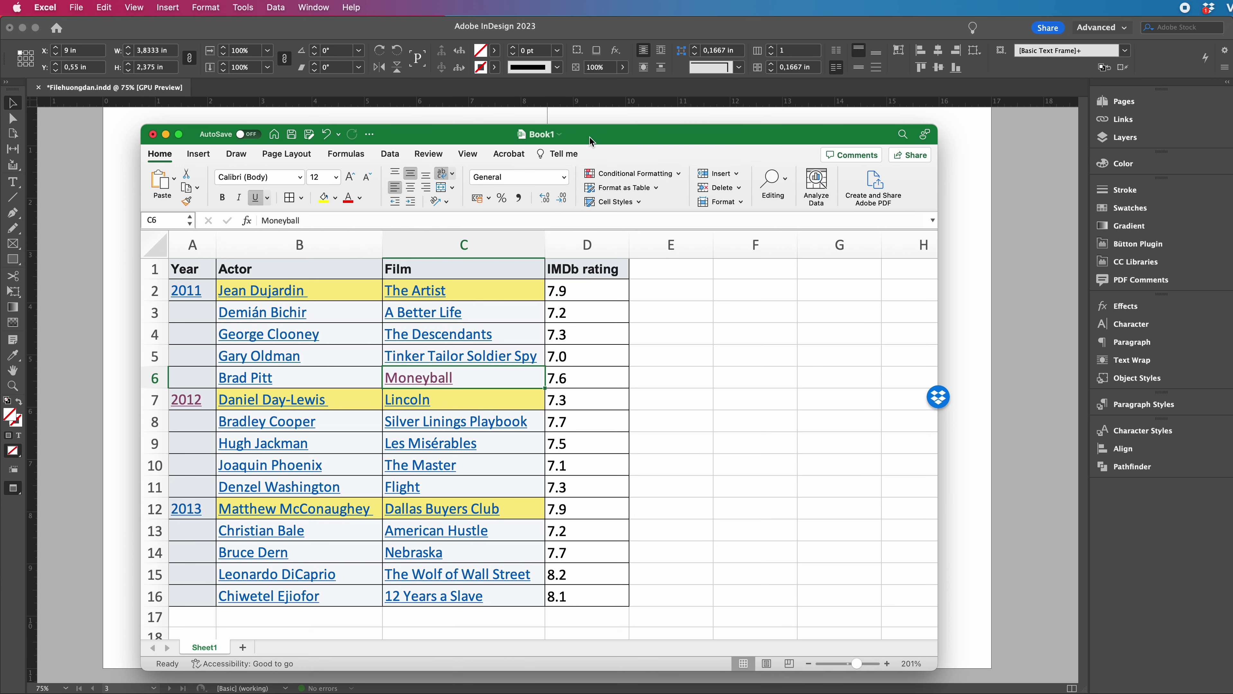
- Move the Excel ratings workbook aside and bring the InDesign spread forward
drag(592, 142, 659, 136)
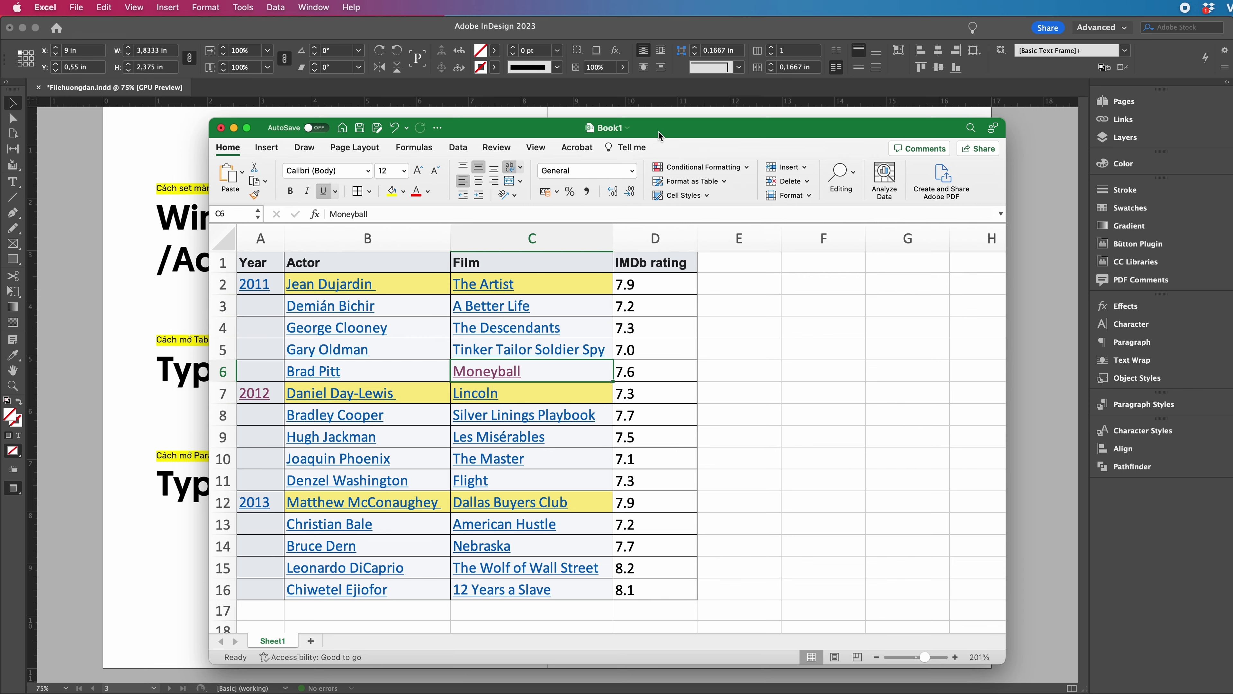
click(1041, 294)
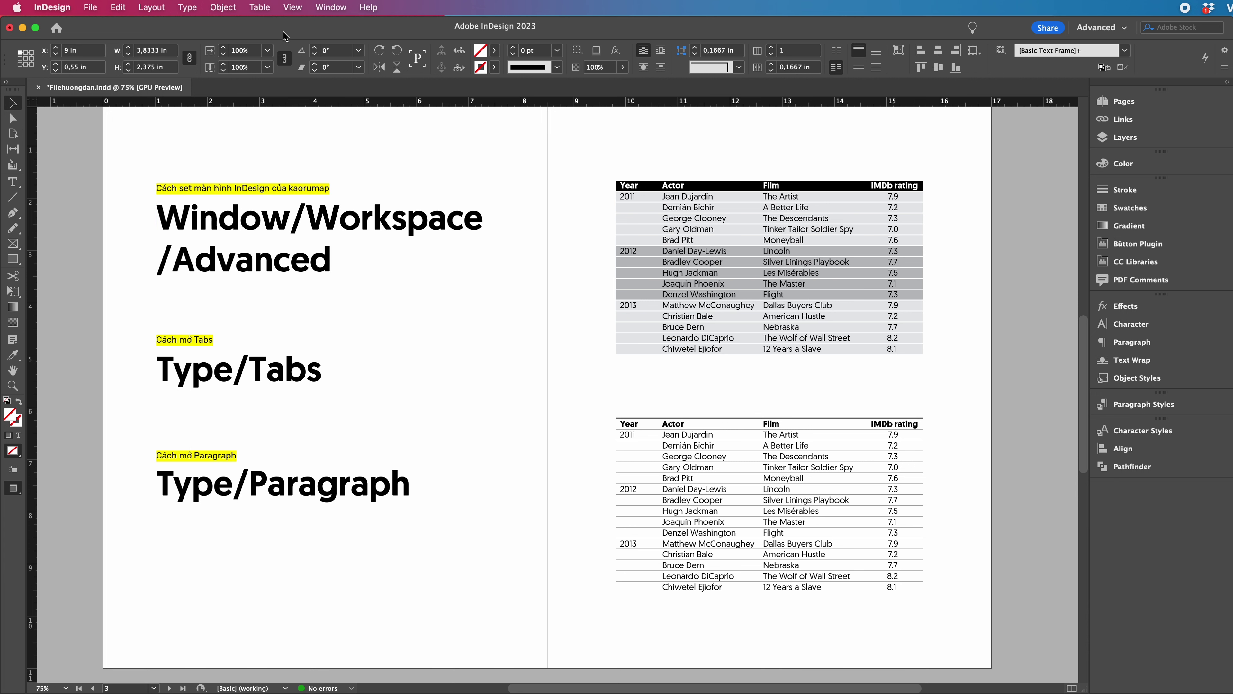
- Check the workspace list, then float the Tabs ruler over the upper table
click(339, 11)
mouse_move(337, 41)
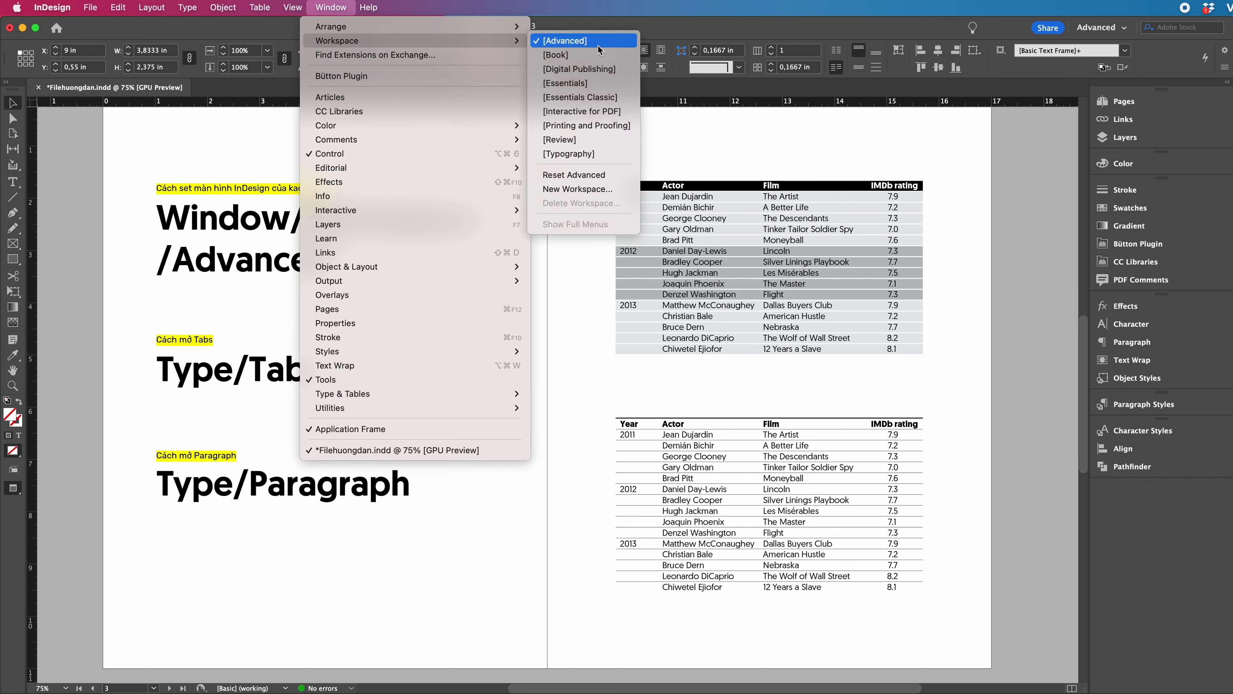
click(260, 310)
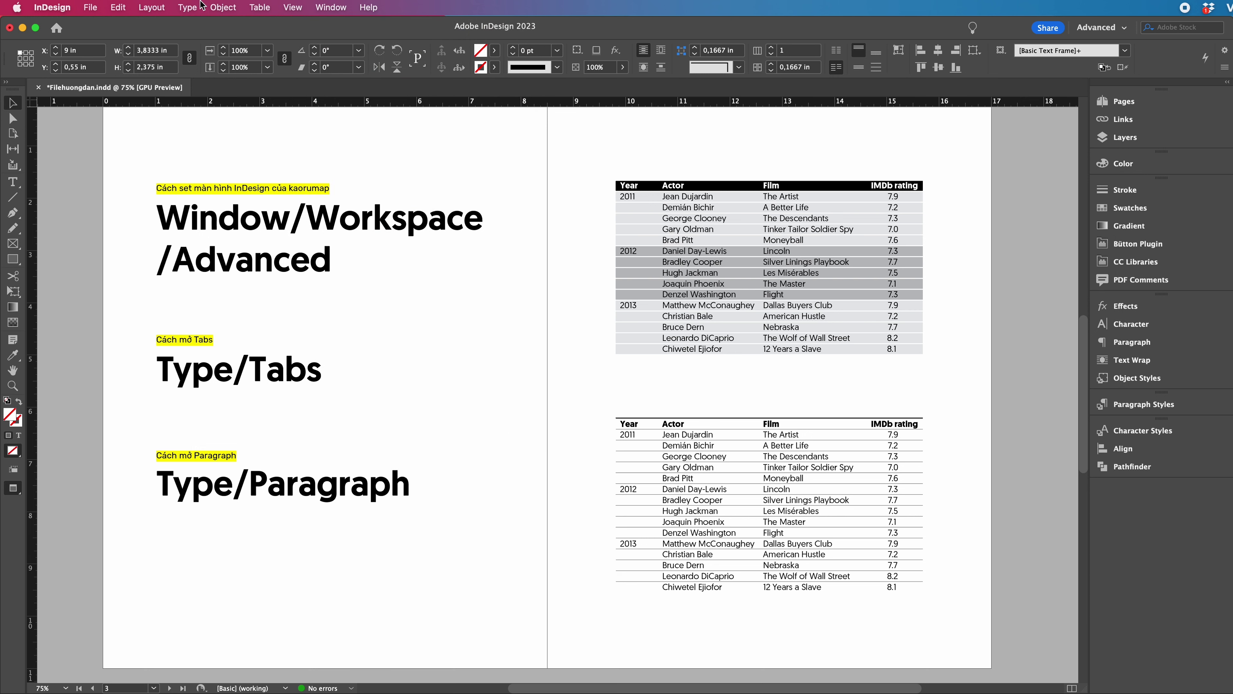
click(190, 7)
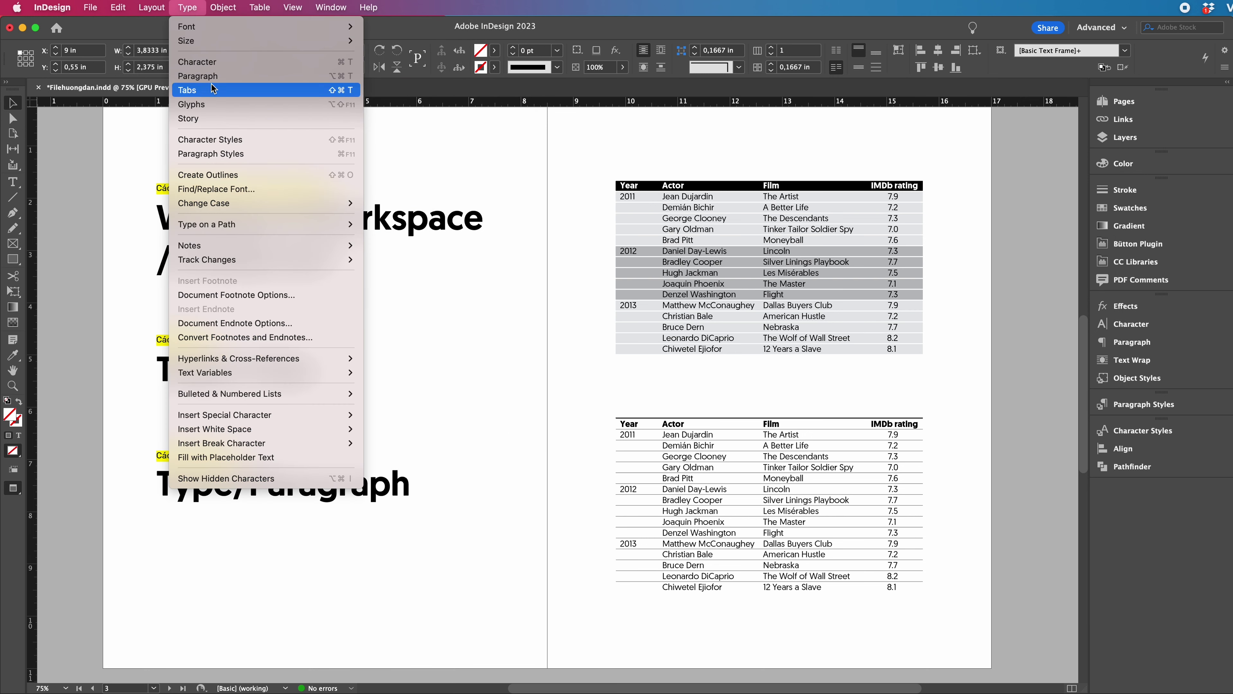
click(189, 90)
drag(837, 426, 883, 342)
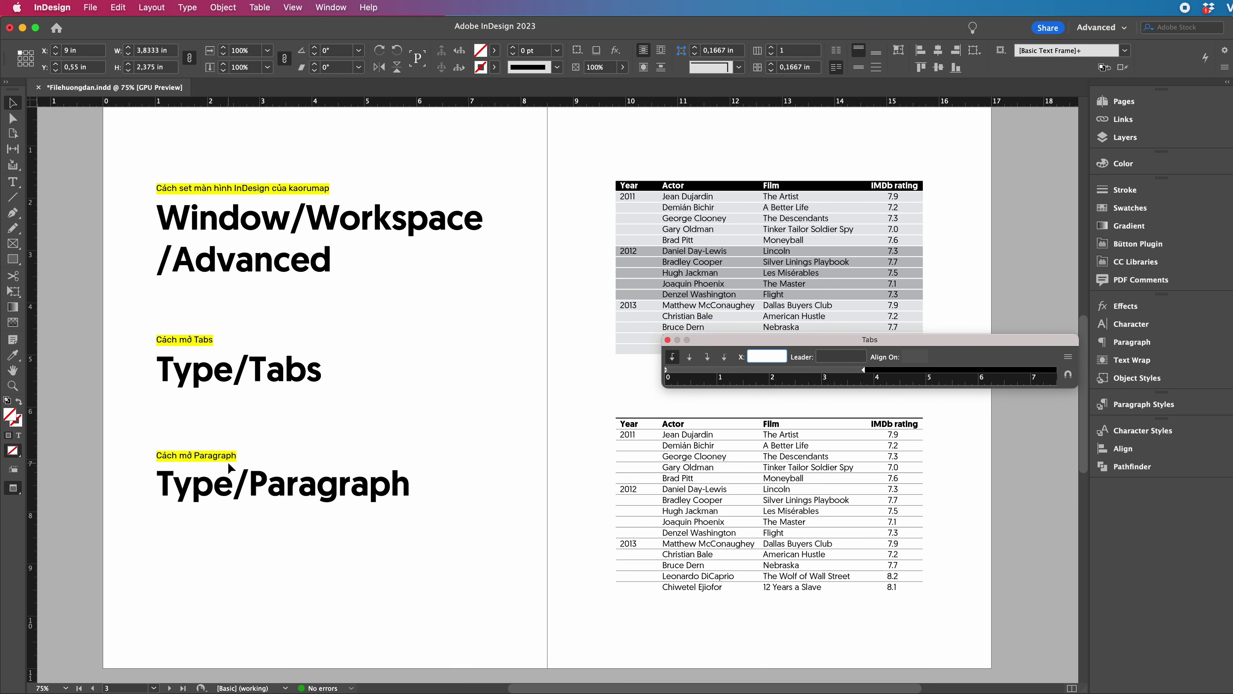
- Pull the Paragraph panel out as a floating panel over the left page
click(196, 14)
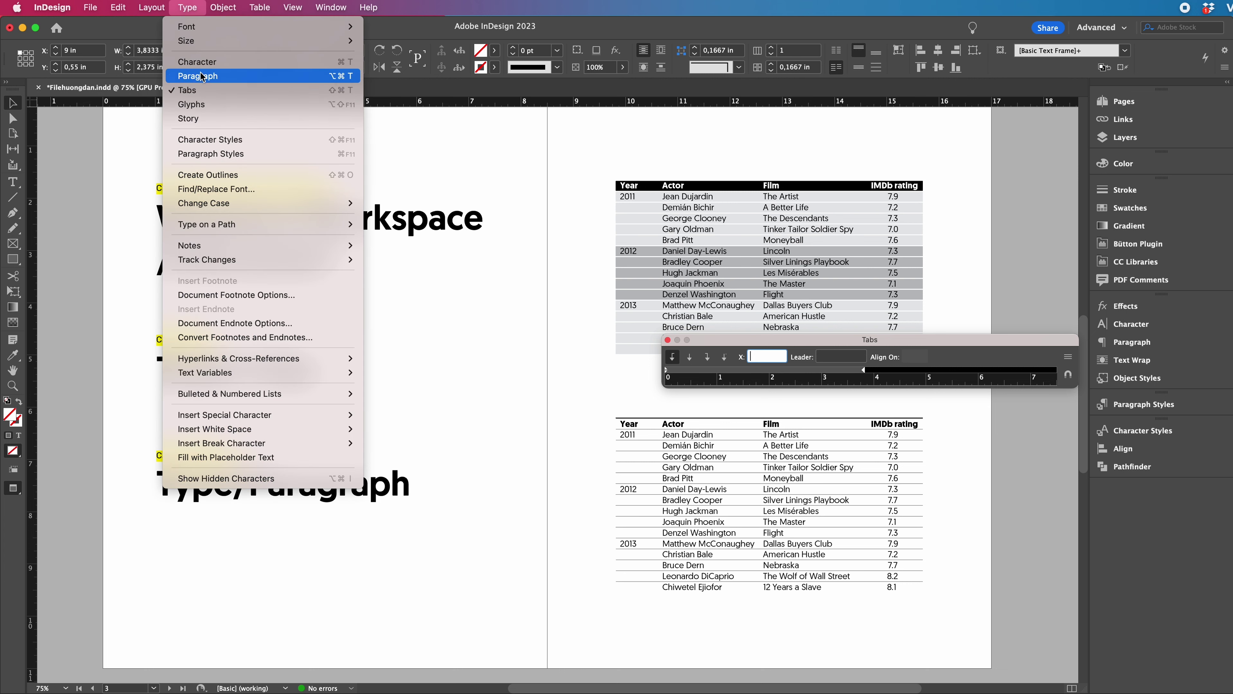
click(223, 77)
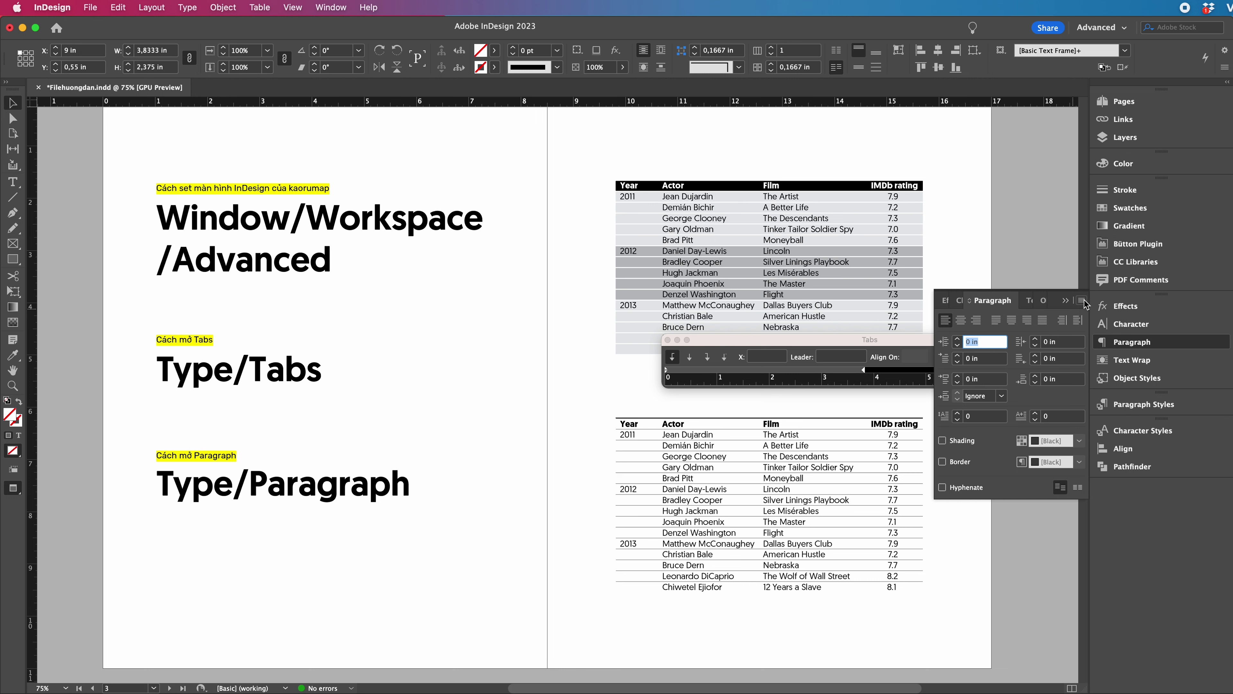
click(1082, 301)
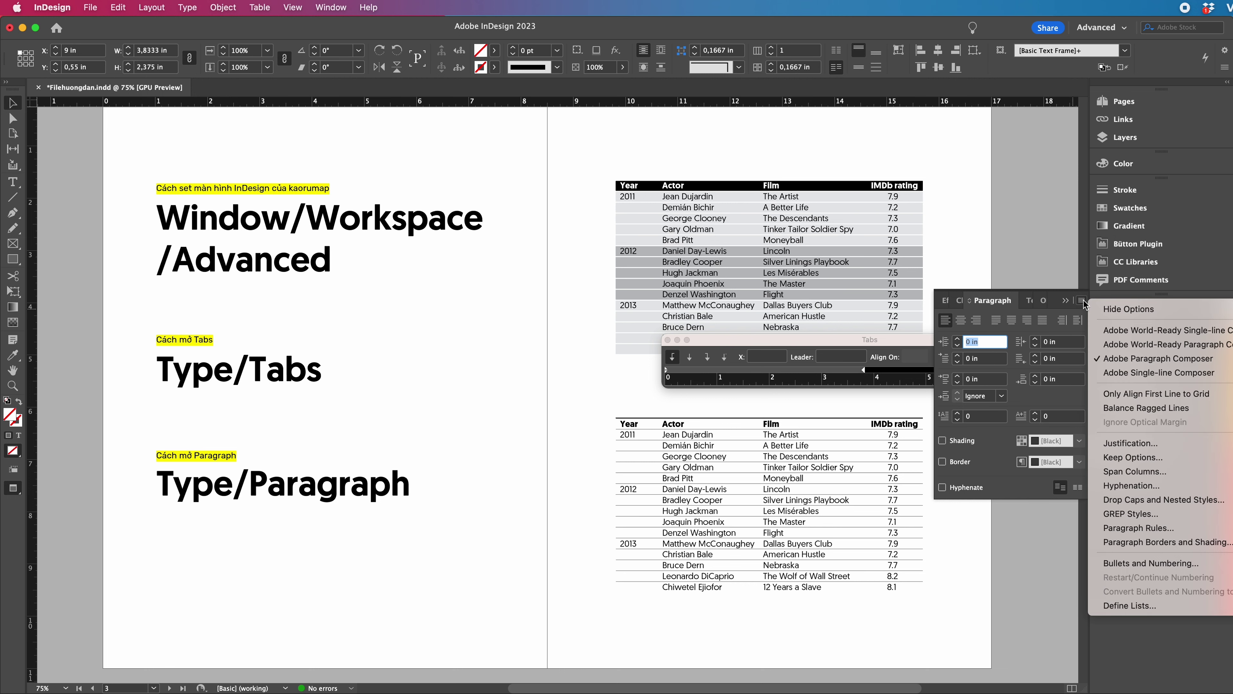
click(1005, 304)
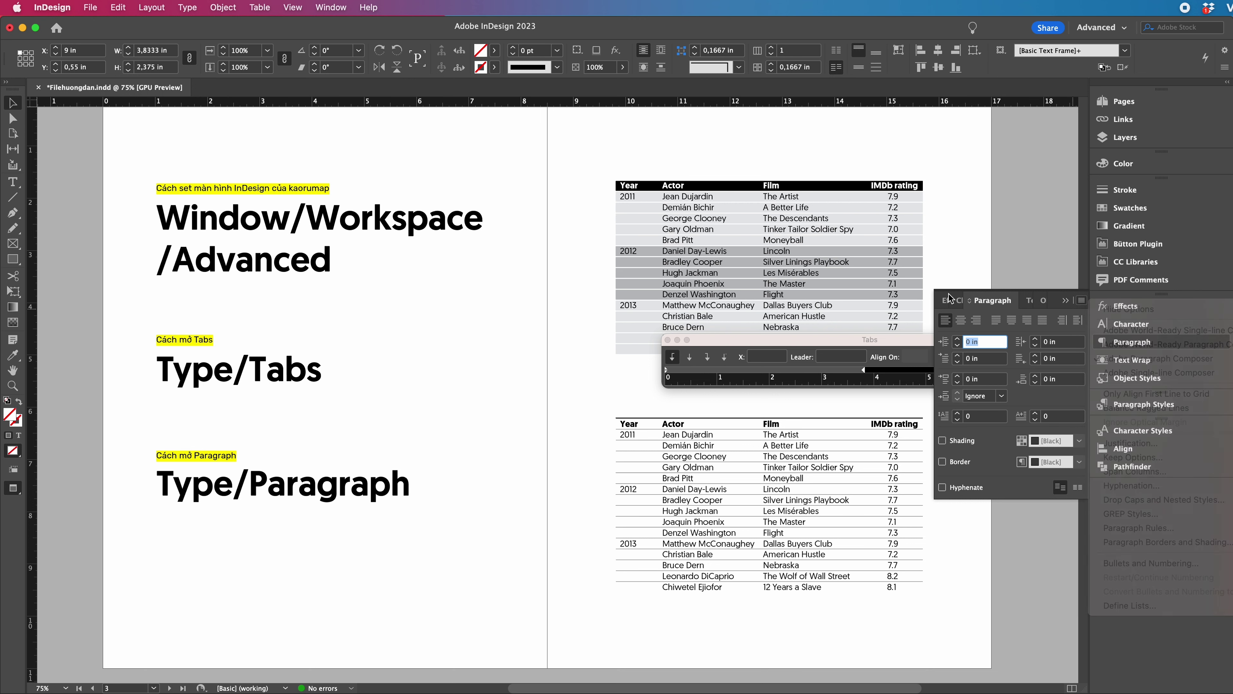
drag(1004, 304, 642, 292)
drag(568, 297, 430, 302)
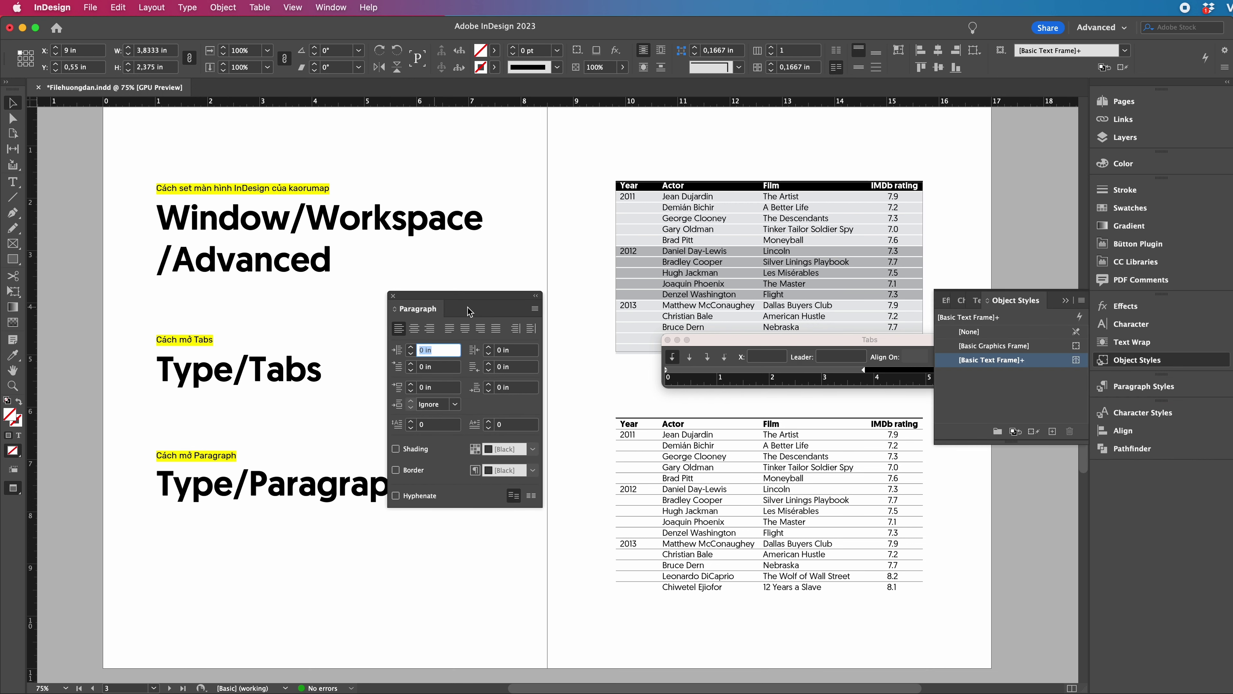
click(535, 309)
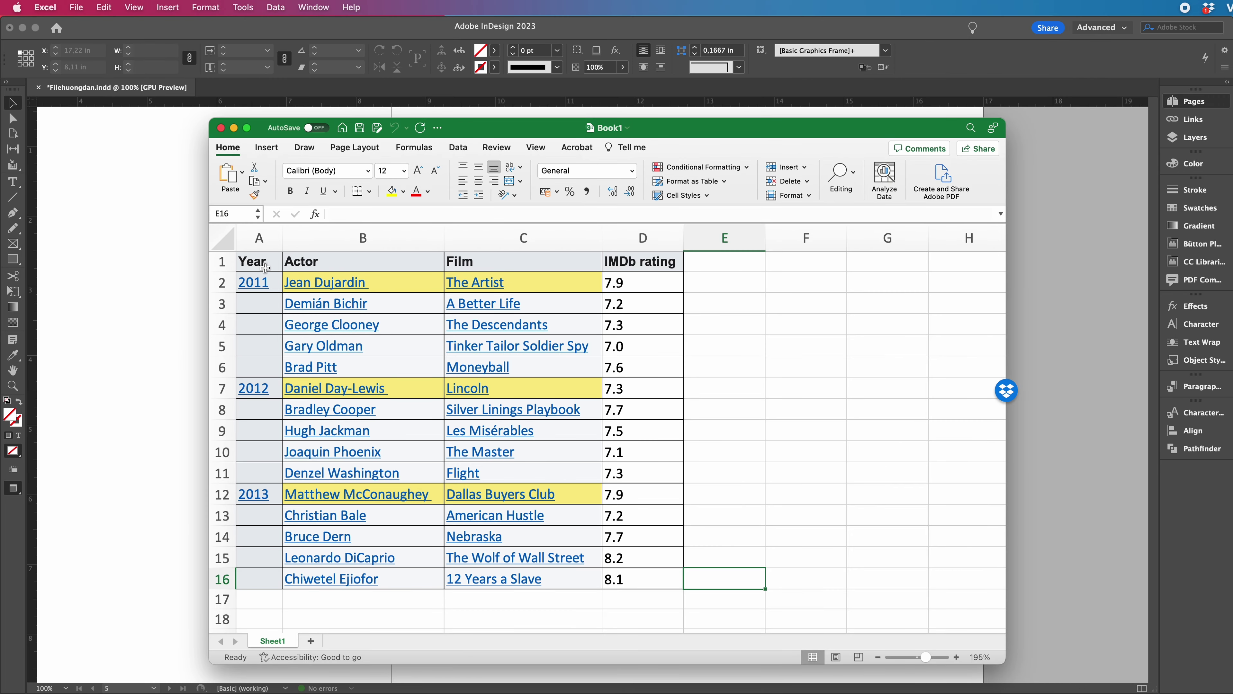
- Copy Excel range A1:D16 and return to InDesign's blank pages 4–5 spread
drag(263, 265, 673, 572)
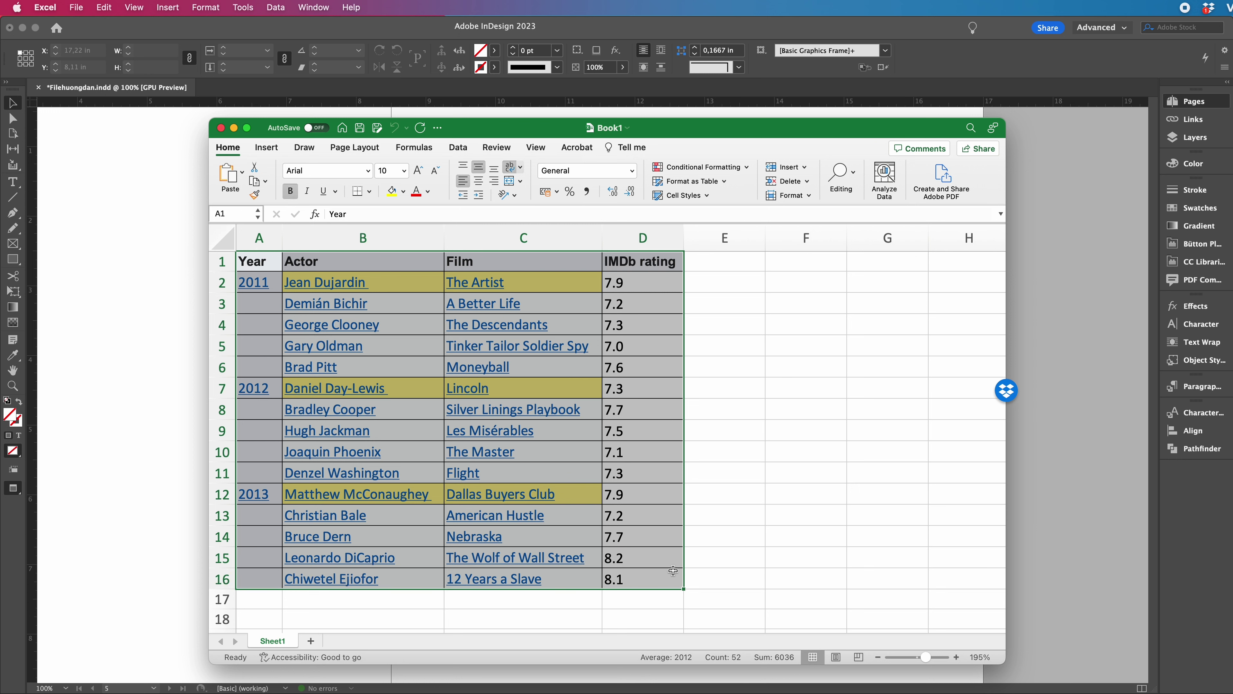
key(super+c)
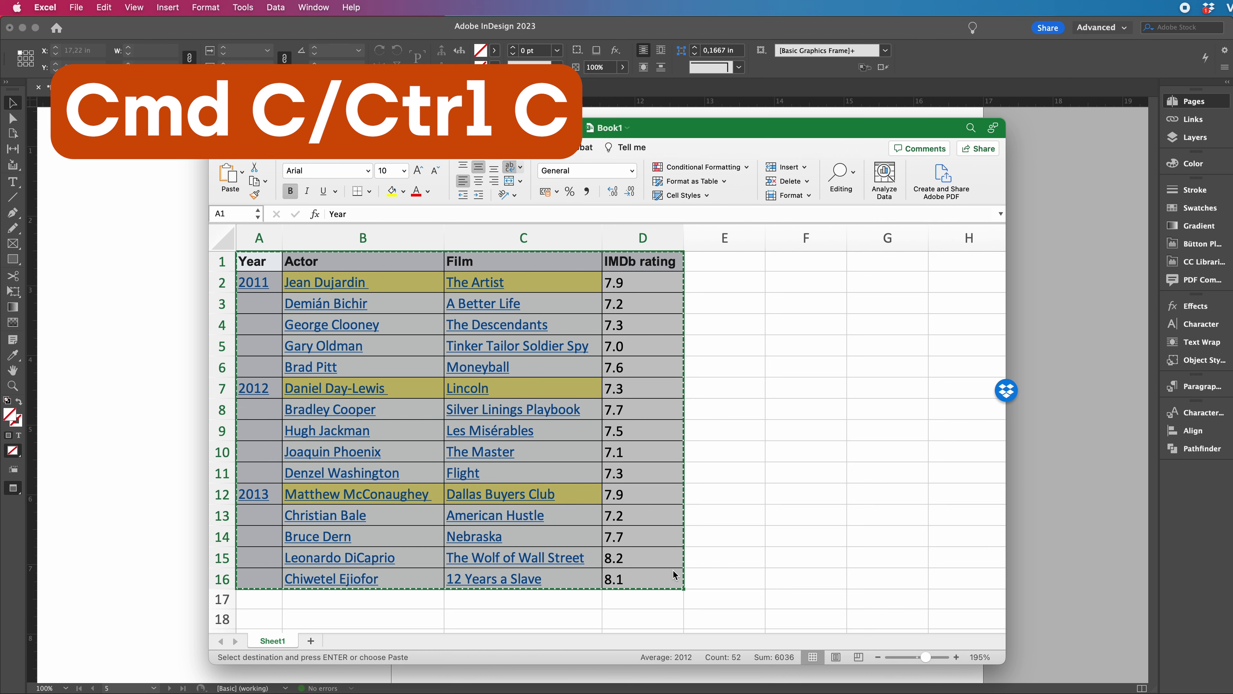
click(135, 434)
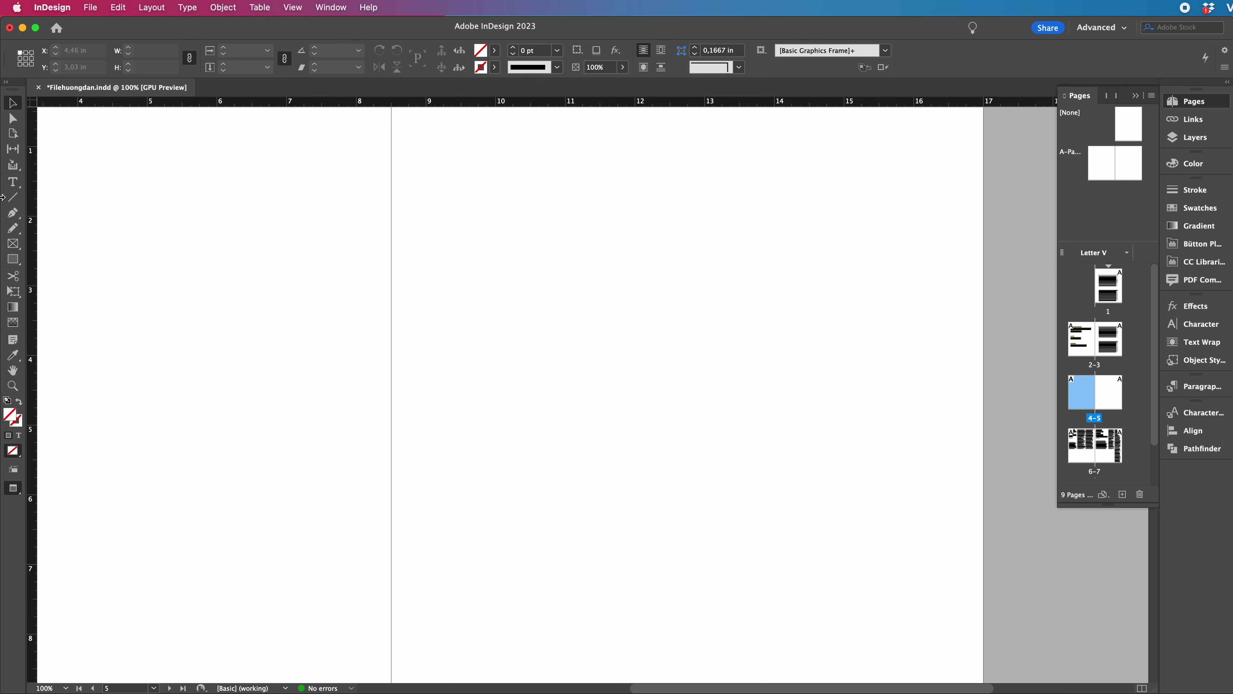
- Paste the ratings data into a new text frame on page 5, positioned lower
click(16, 185)
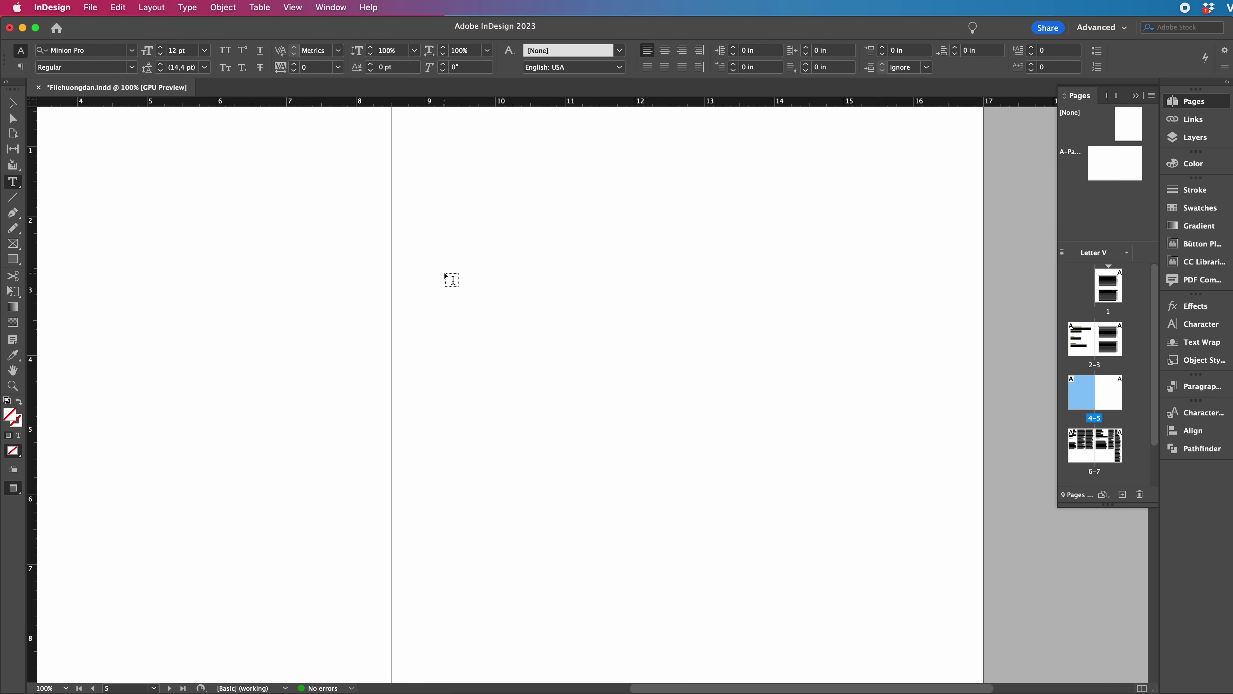
mouse_move(444, 273)
mouse_down()
mouse_move(877, 534)
mouse_move(900, 570)
mouse_up()
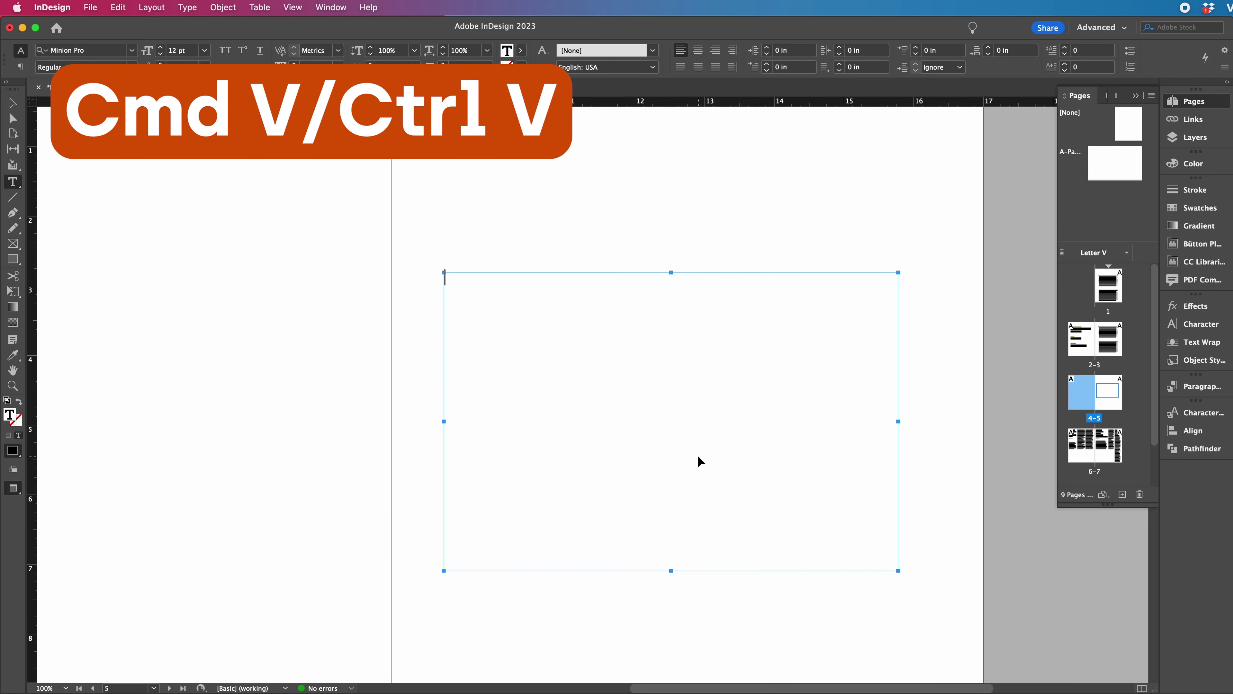
key(super+v)
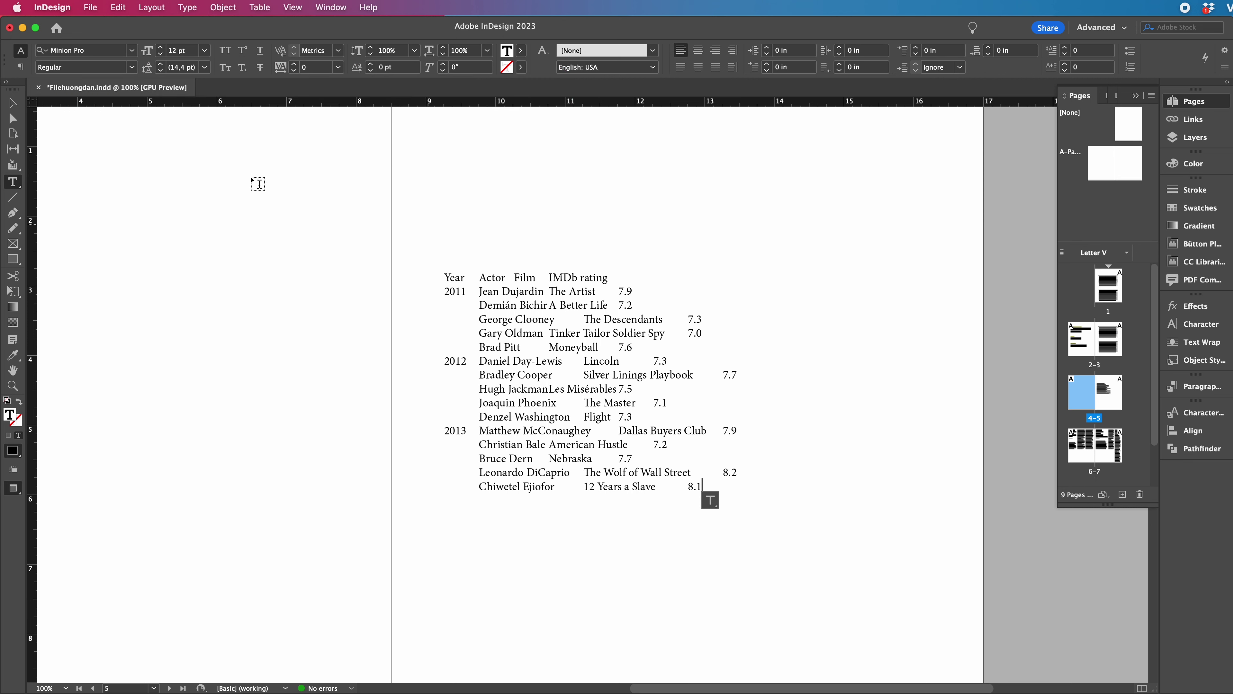
click(13, 103)
drag(651, 340, 659, 423)
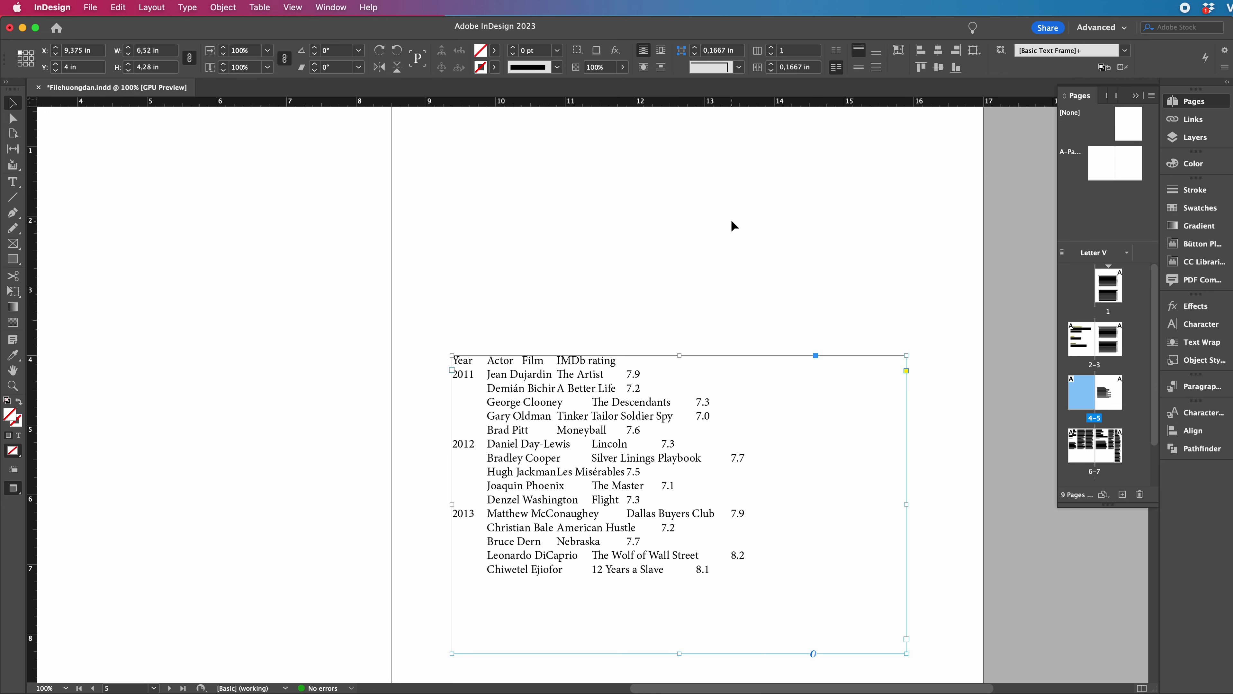
- Set all the pasted ratings text in Geomanist Regular, then open the Type menu
double_click(643, 499)
triple_click(643, 500)
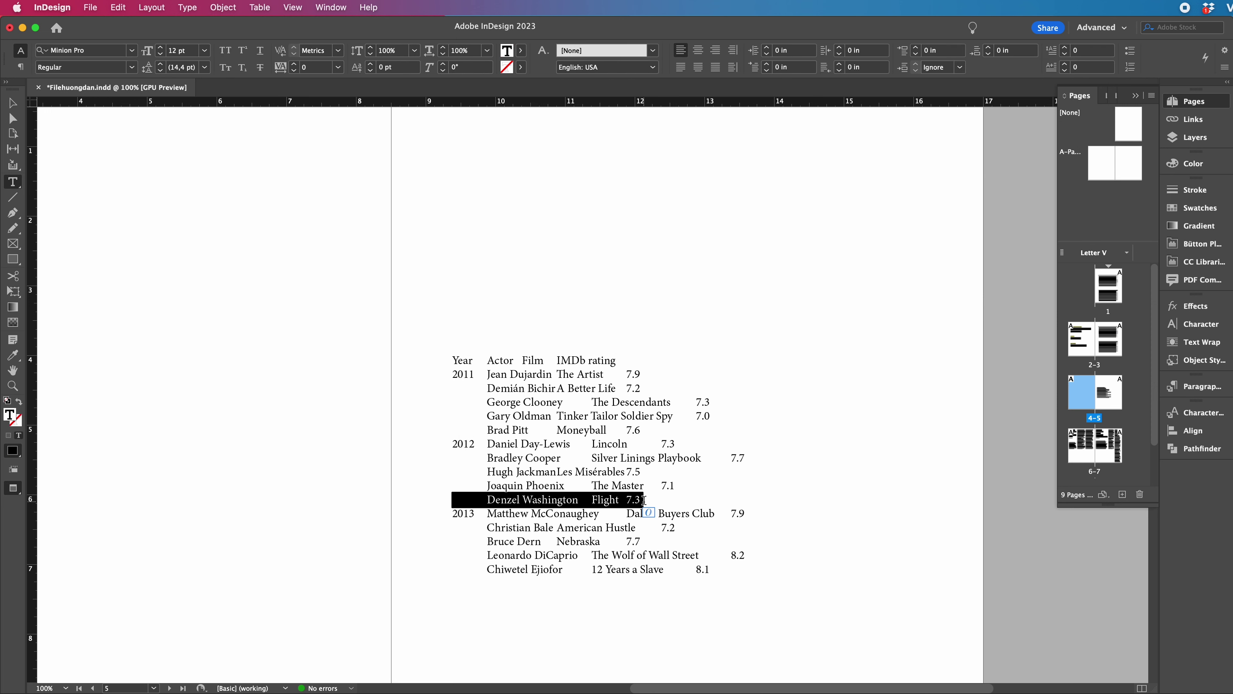
key(super+a)
click(94, 49)
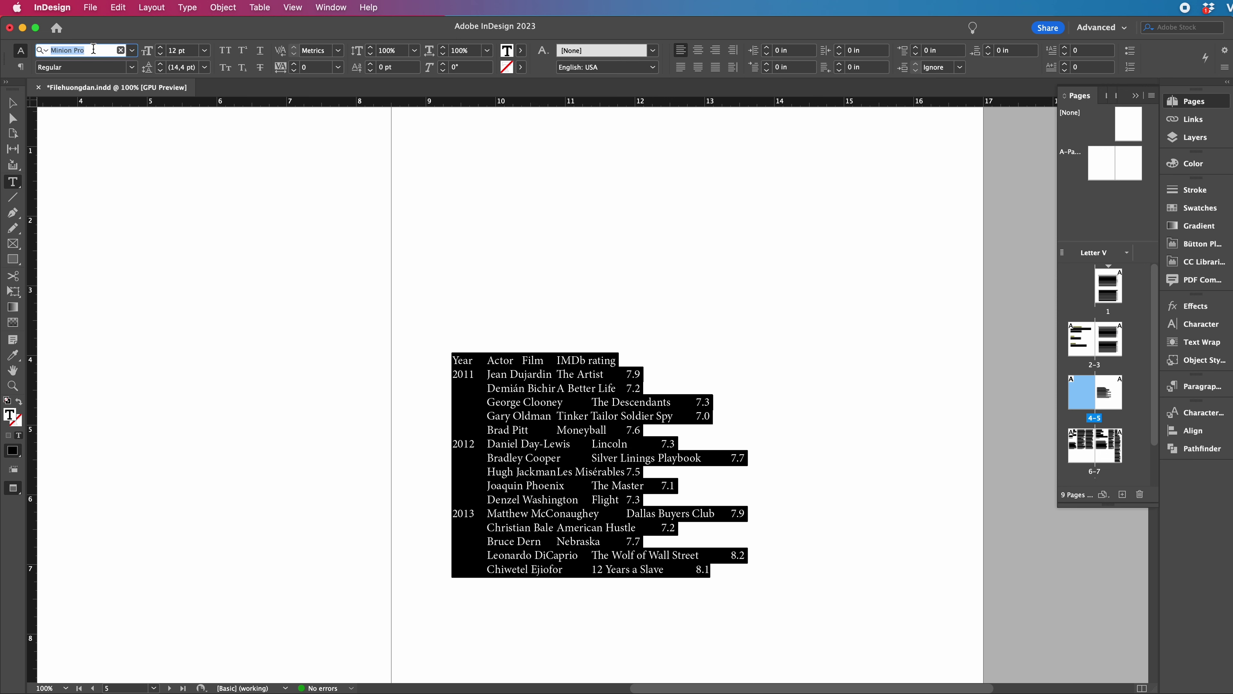
text(geoma)
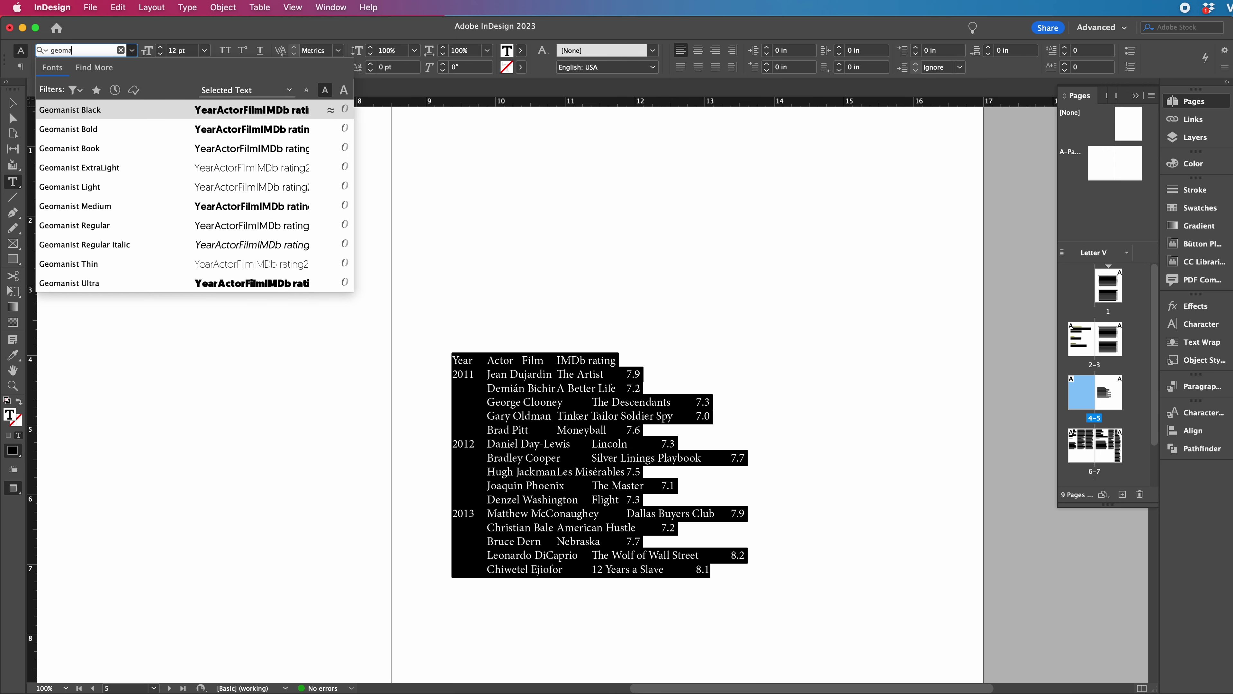
click(115, 225)
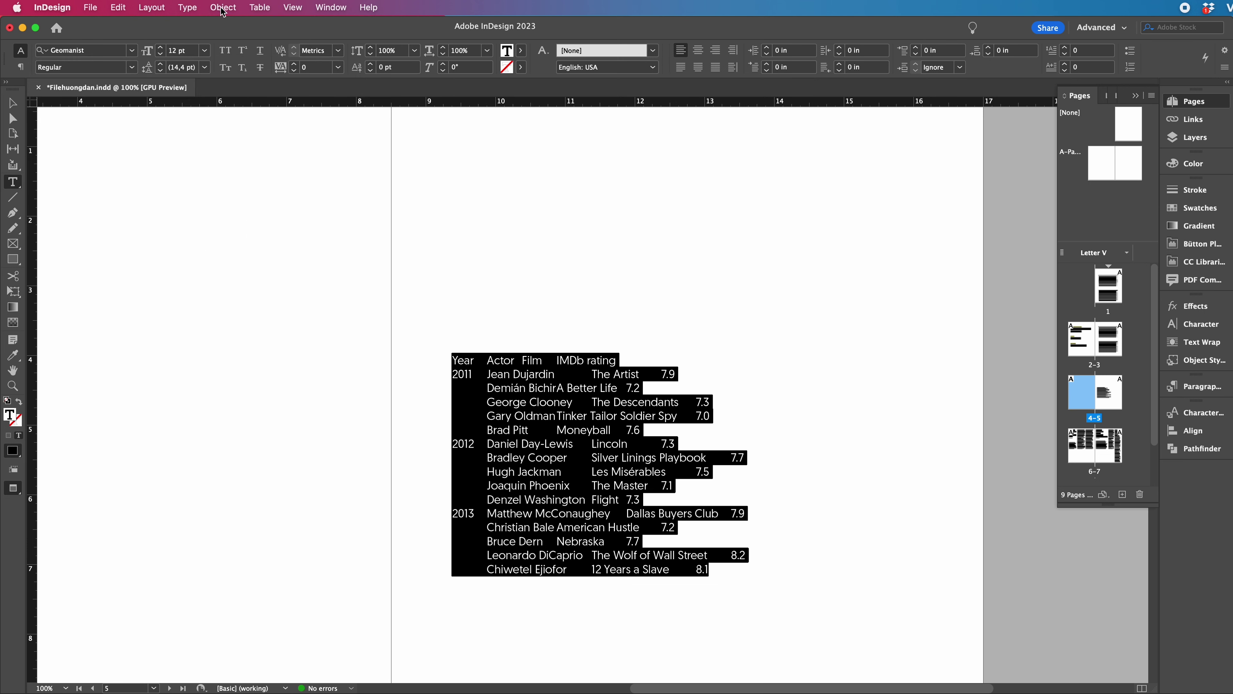
click(185, 7)
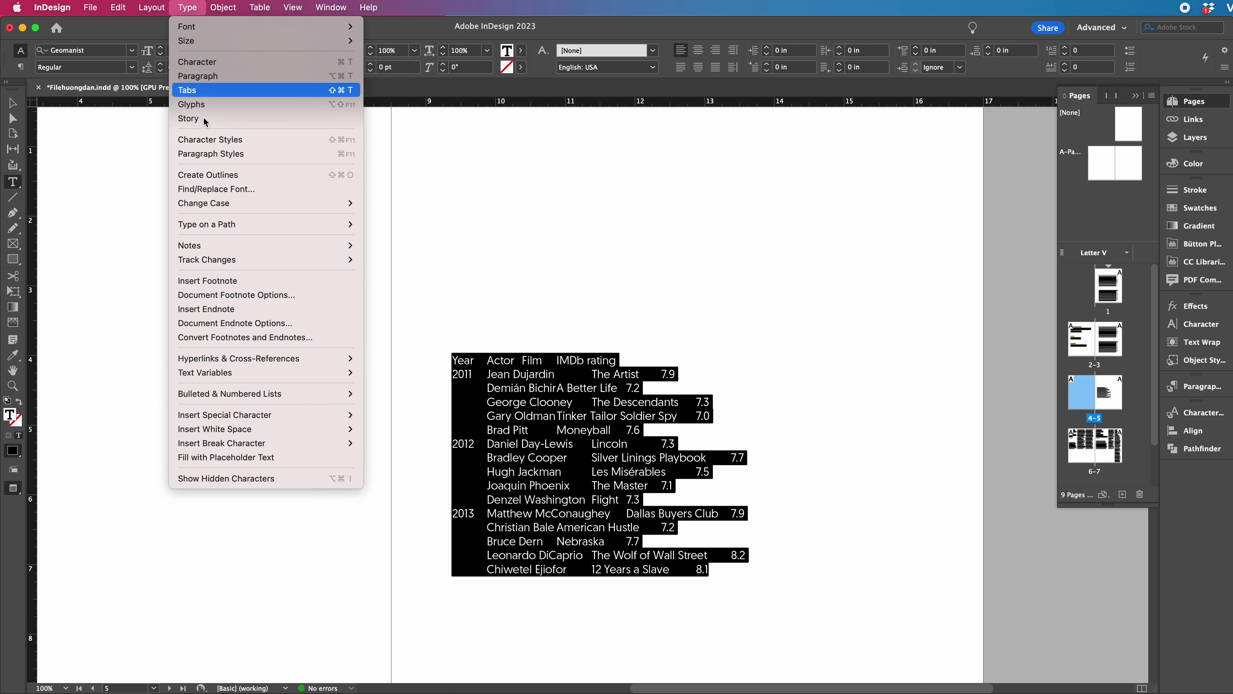
- Place the Tabs panel just above the ratings frame and select all its text
click(203, 91)
drag(698, 302, 706, 284)
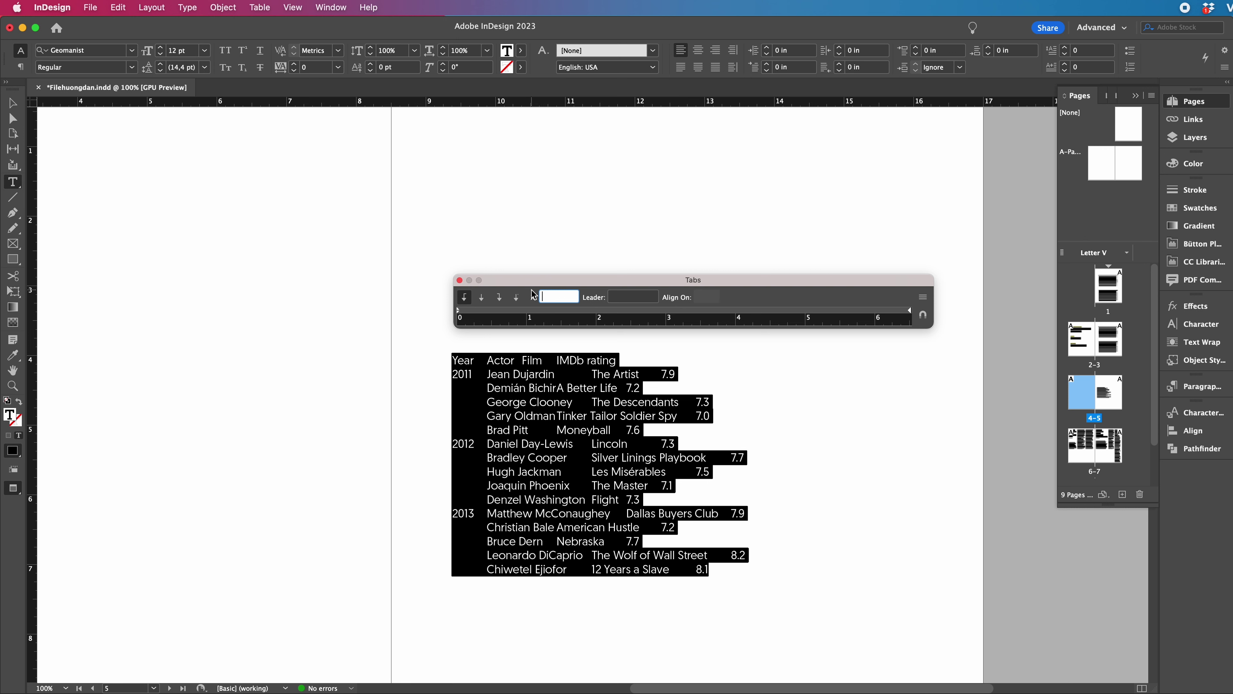
click(578, 463)
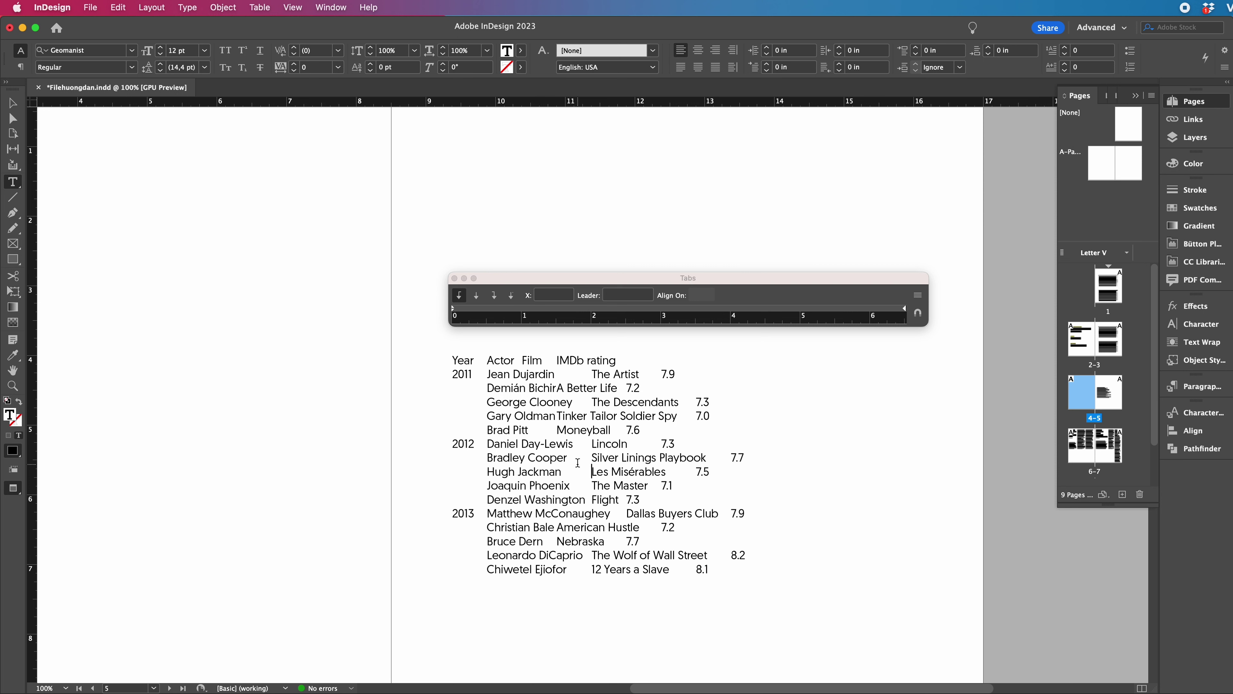
key(ctrl+a)
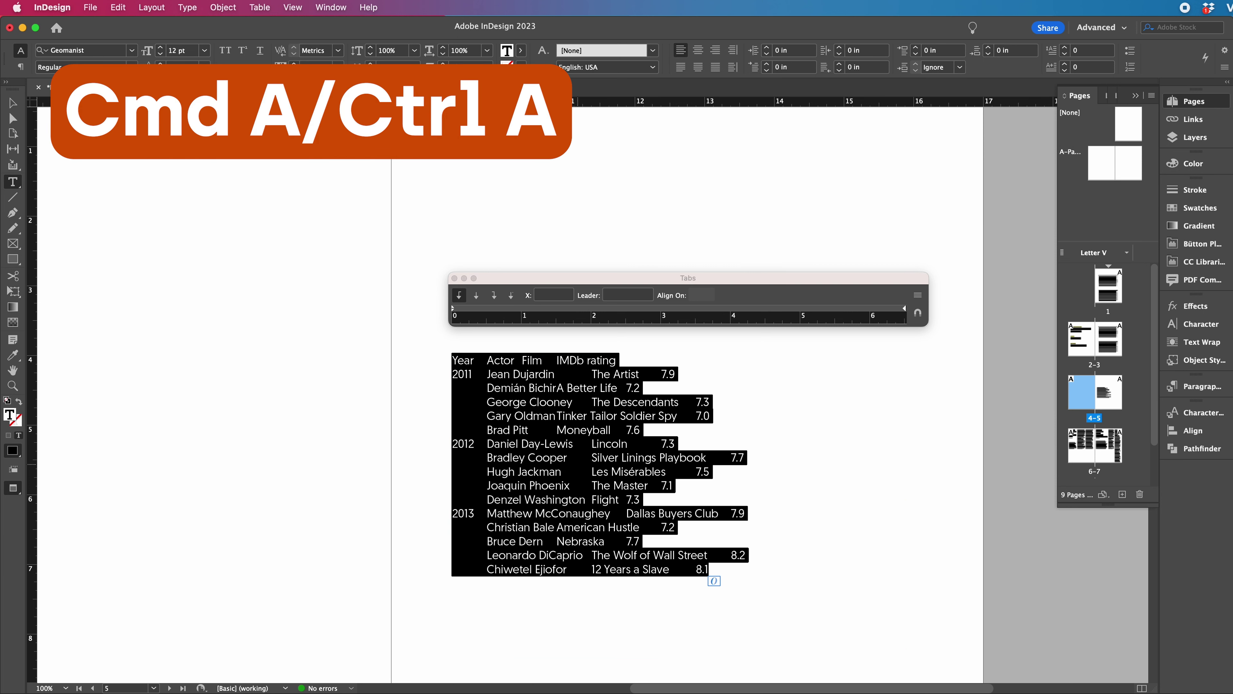
click(544, 435)
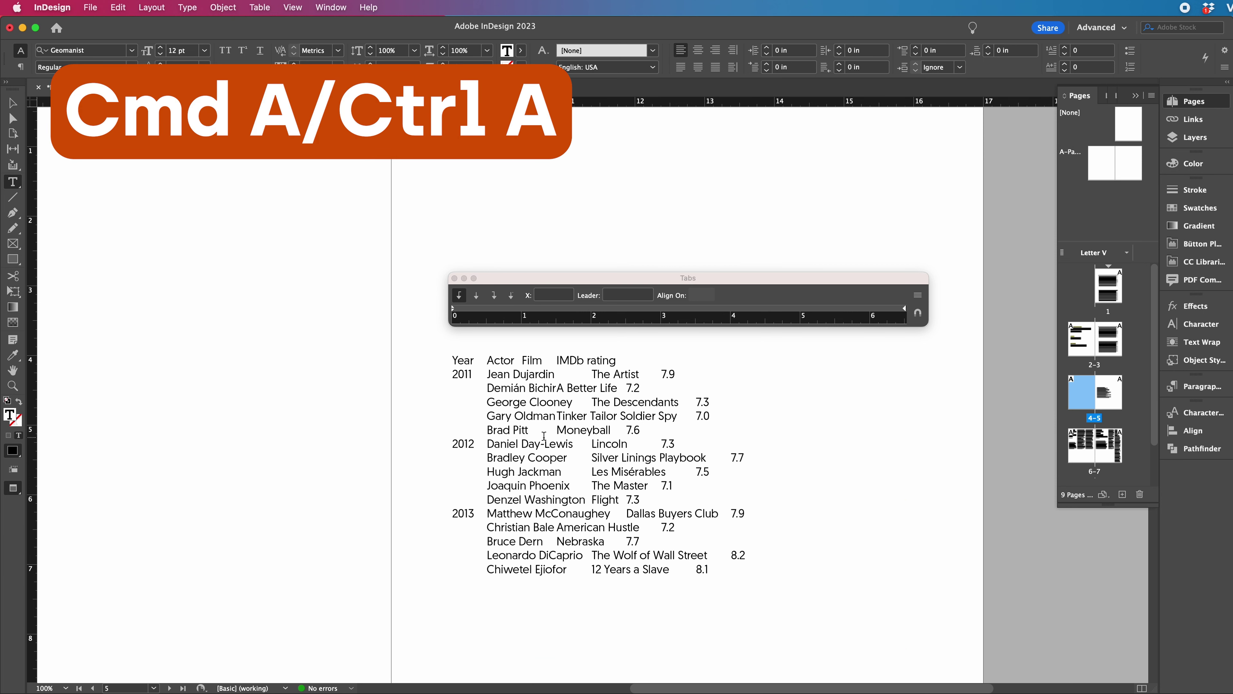
key(ctrl+a)
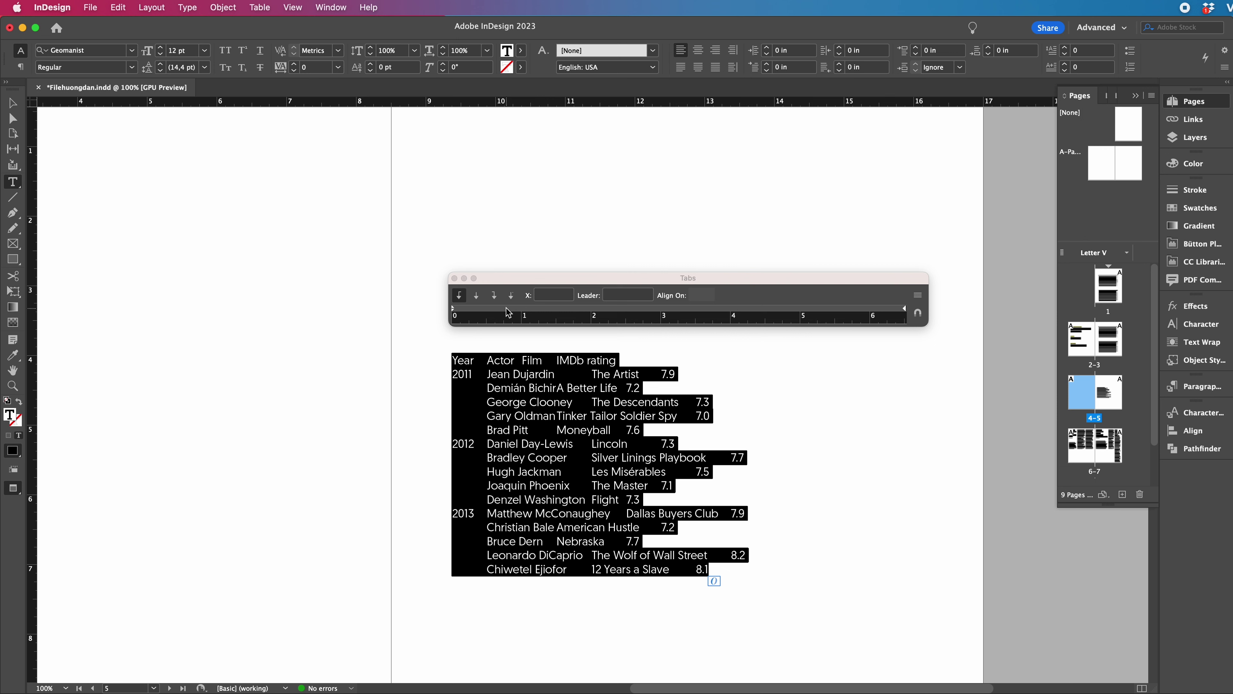
- Add left-justified tab stops for the Actor column (about 0.79 in) and Film column
click(506, 309)
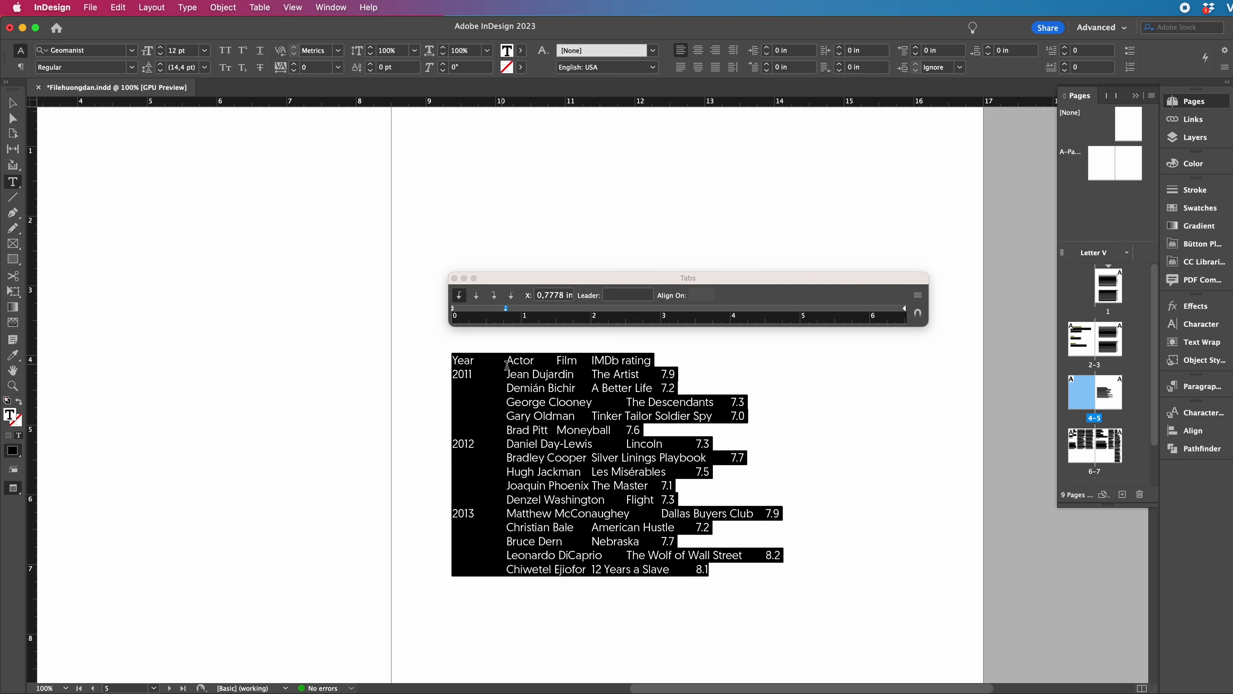
mouse_move(507, 309)
mouse_down()
mouse_move(520, 313)
mouse_move(508, 312)
mouse_up()
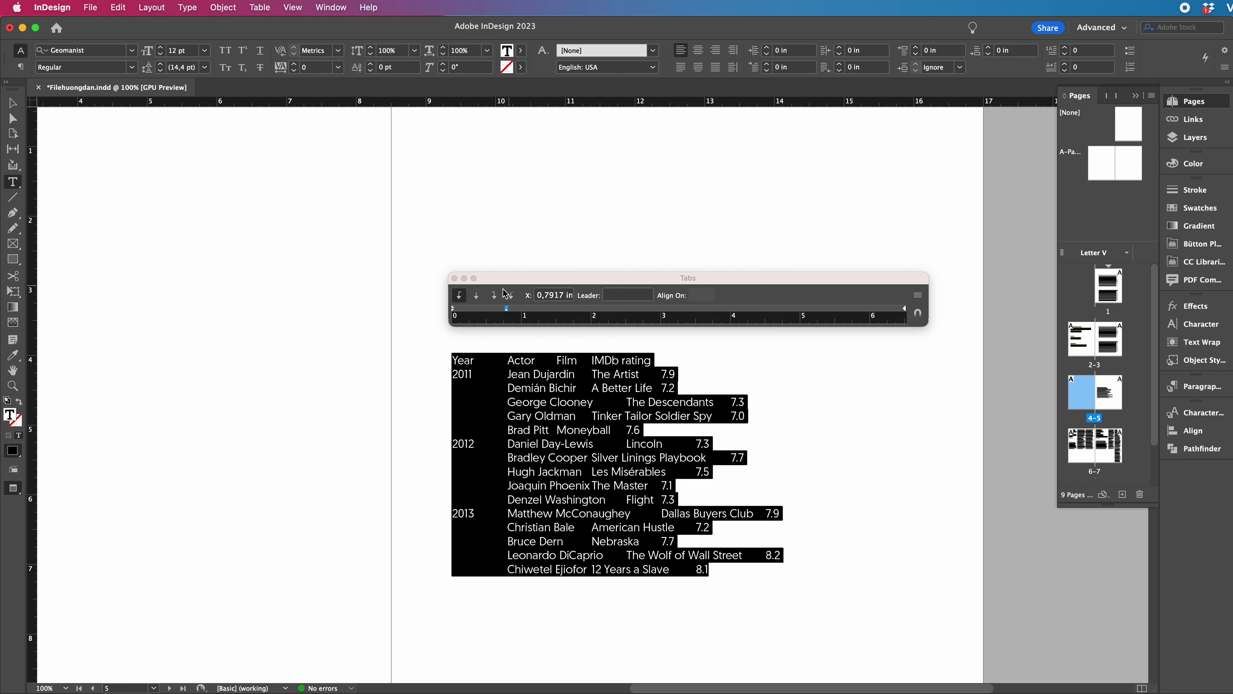
click(459, 297)
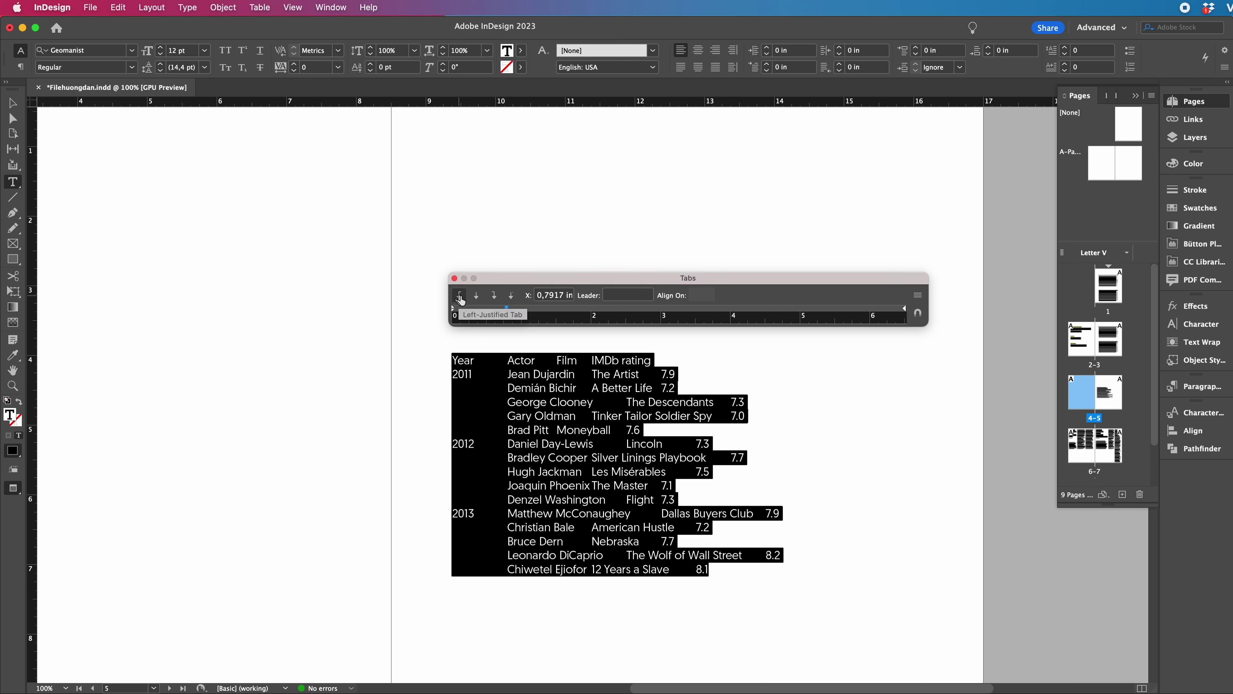
click(616, 309)
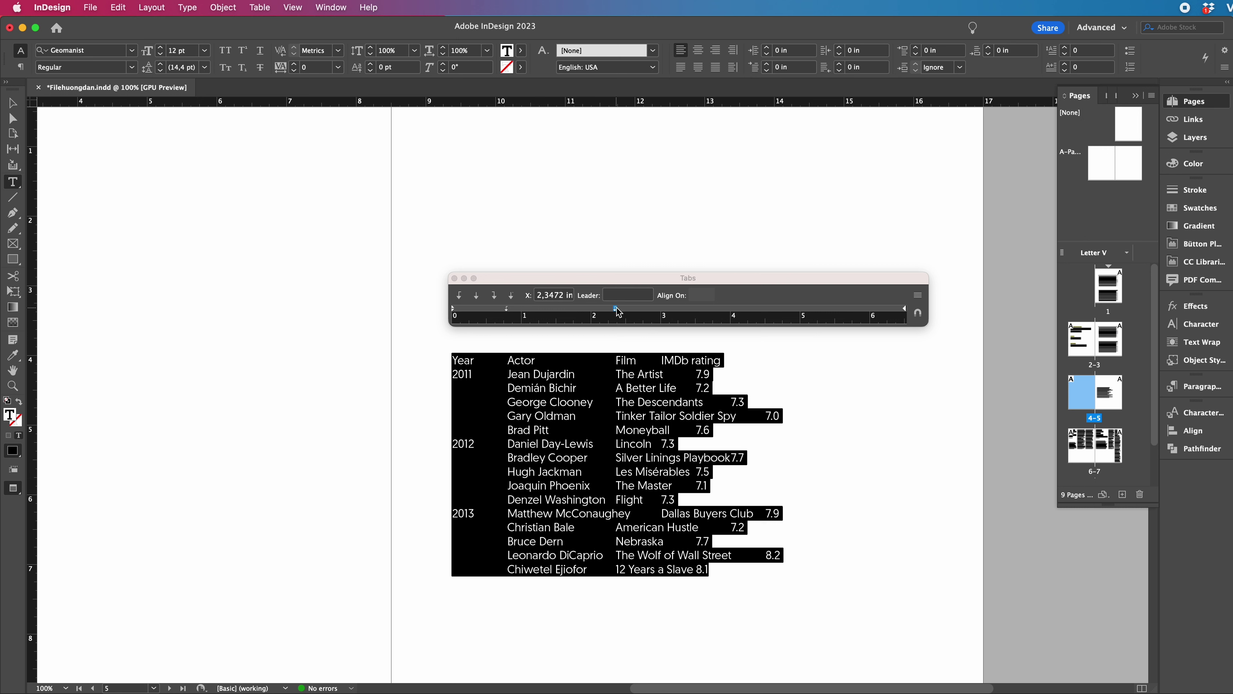
drag(616, 308, 638, 311)
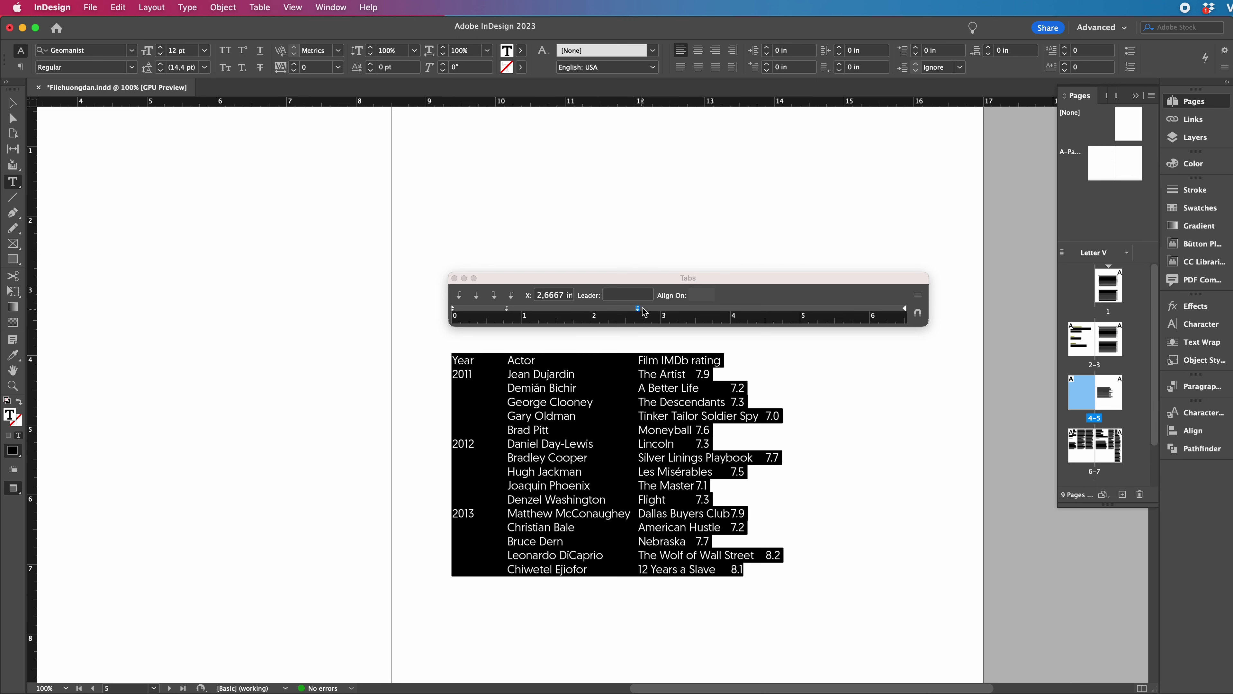
- Add the IMDb rating stop at 5.15 in and adjust the Film stop to 2.79 in
click(460, 297)
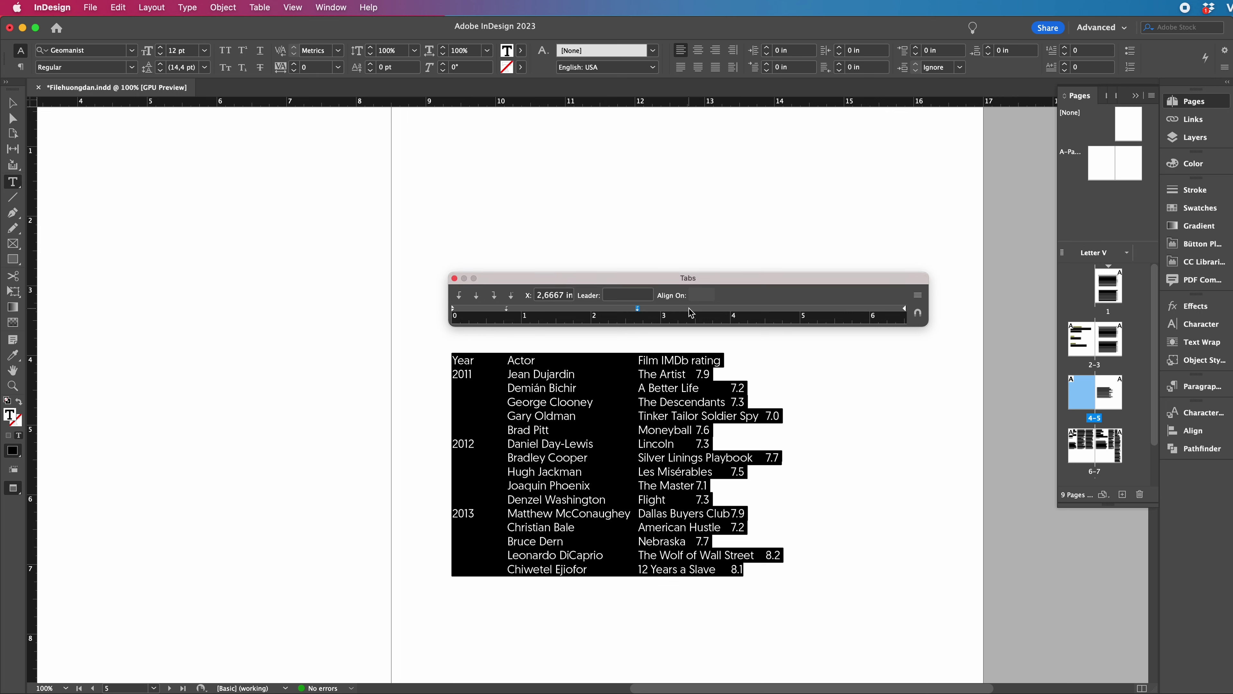
click(734, 309)
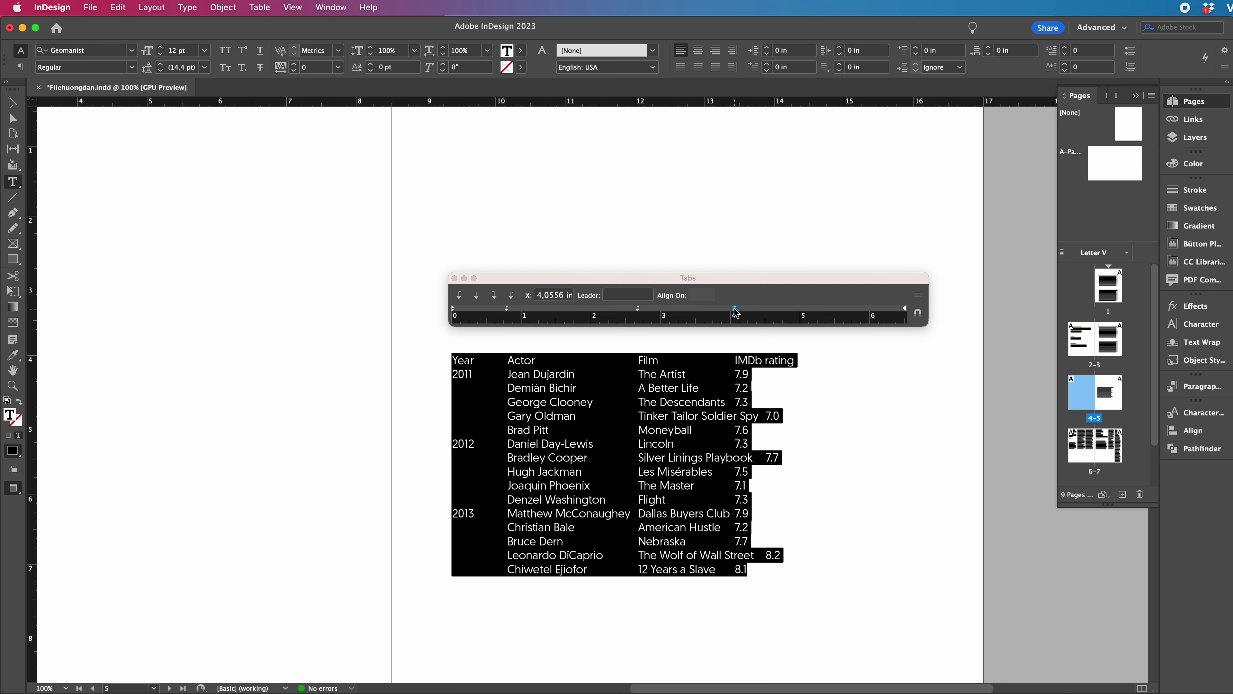
drag(734, 308, 774, 309)
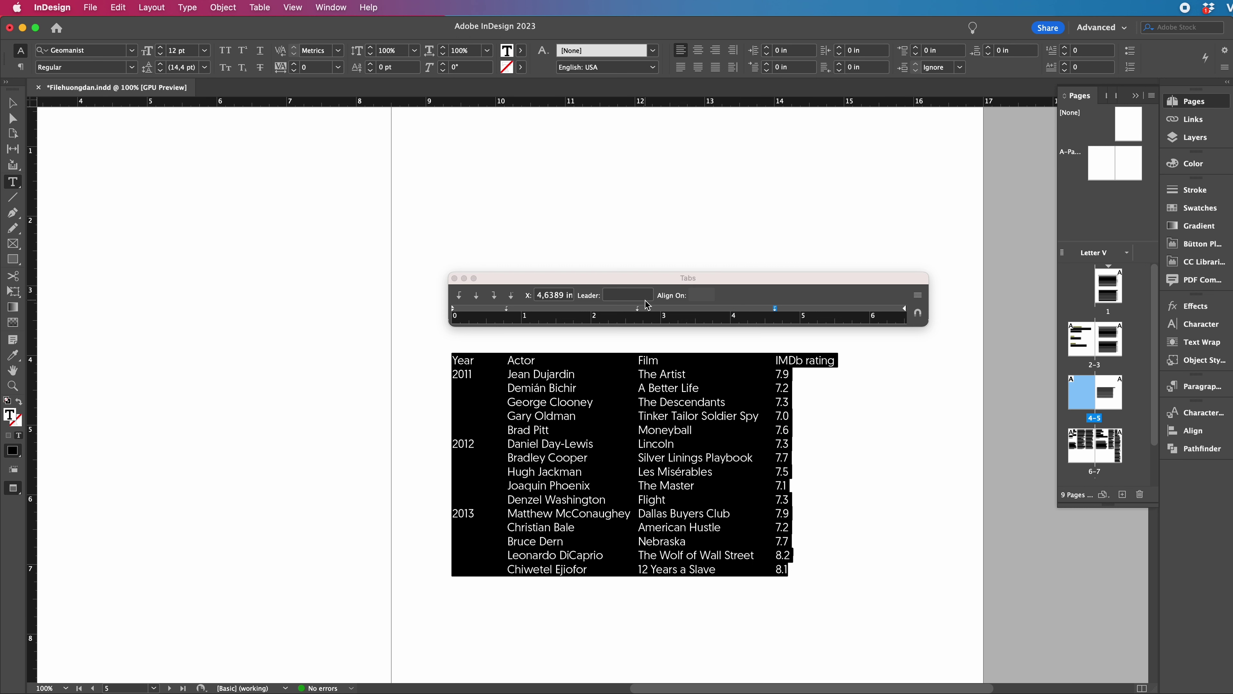
drag(638, 308, 650, 312)
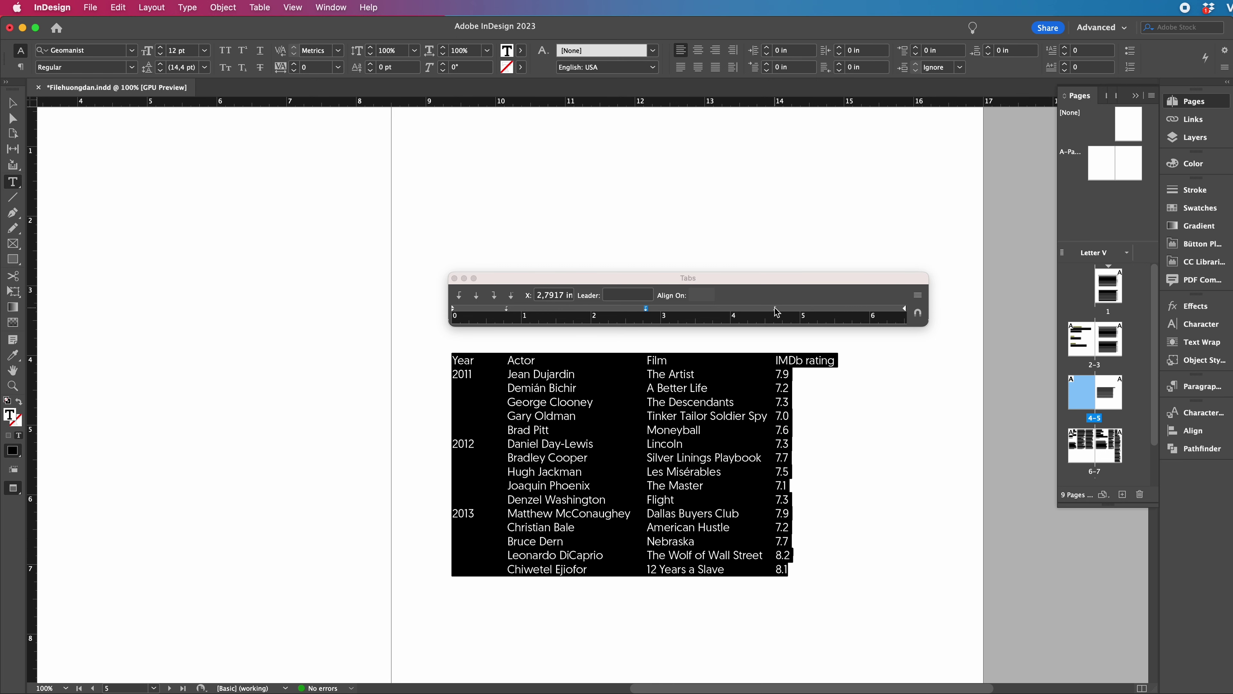
drag(776, 310, 786, 311)
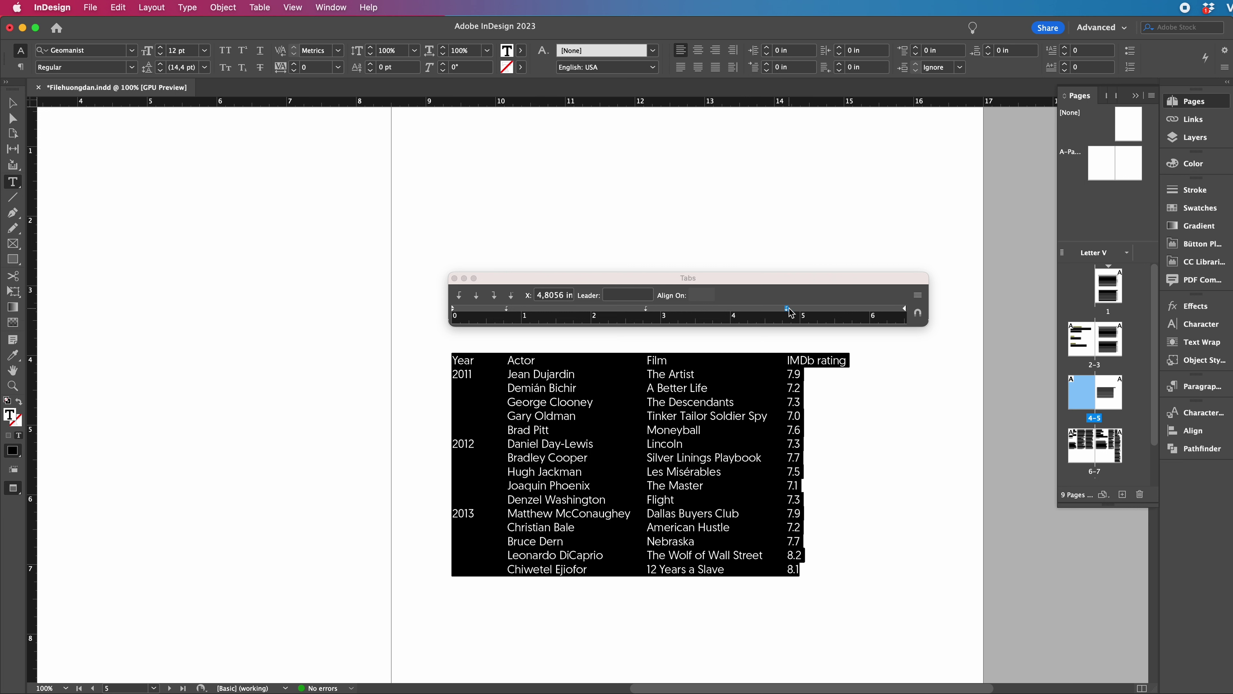
drag(788, 312, 812, 310)
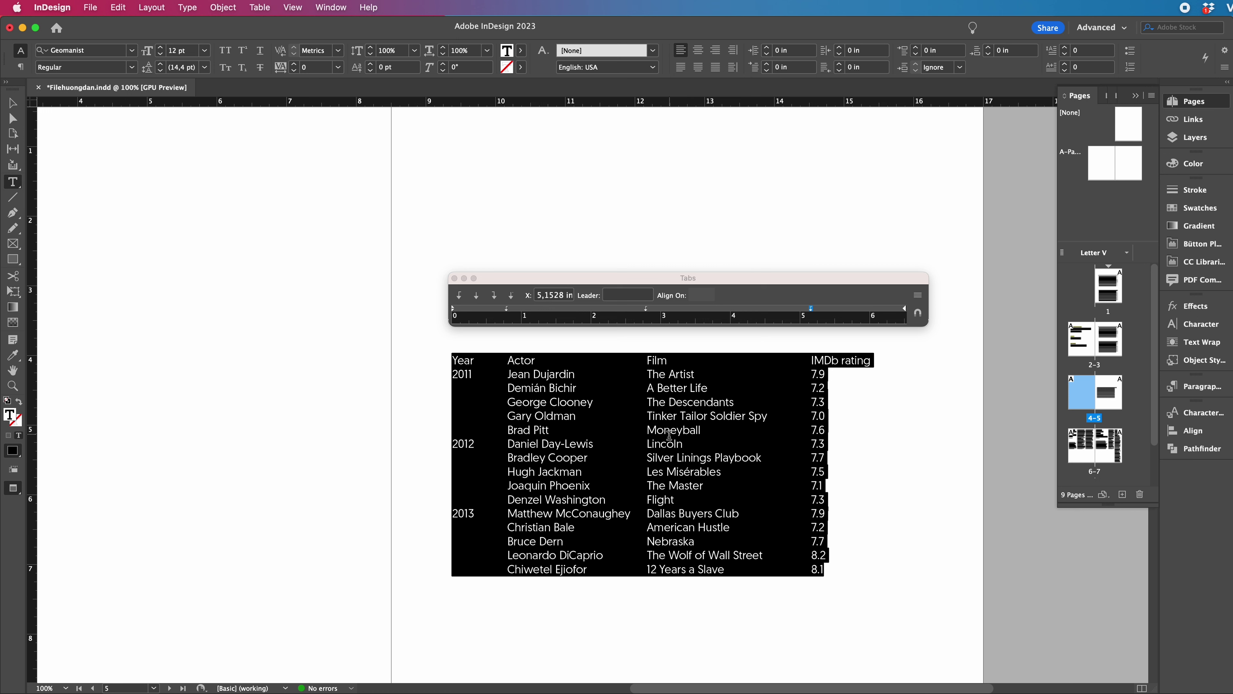
click(646, 309)
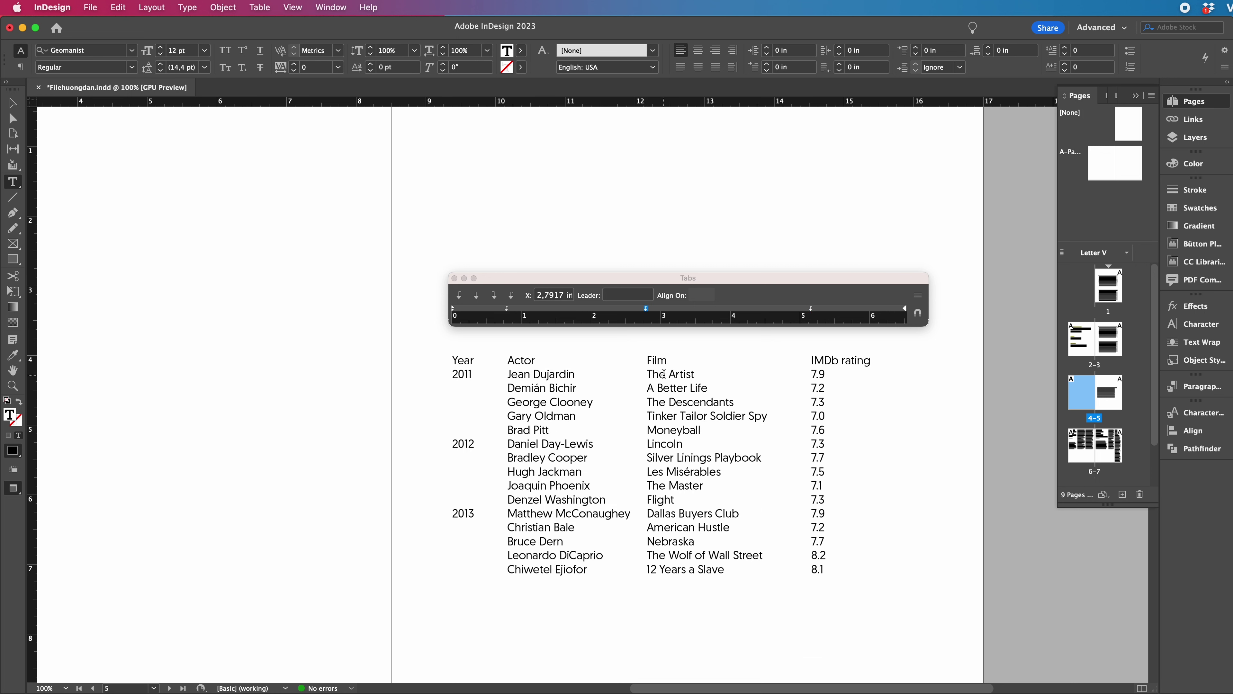
- Make the Film tab stop center-justified at 3.9167 in and exit text editing
click(494, 296)
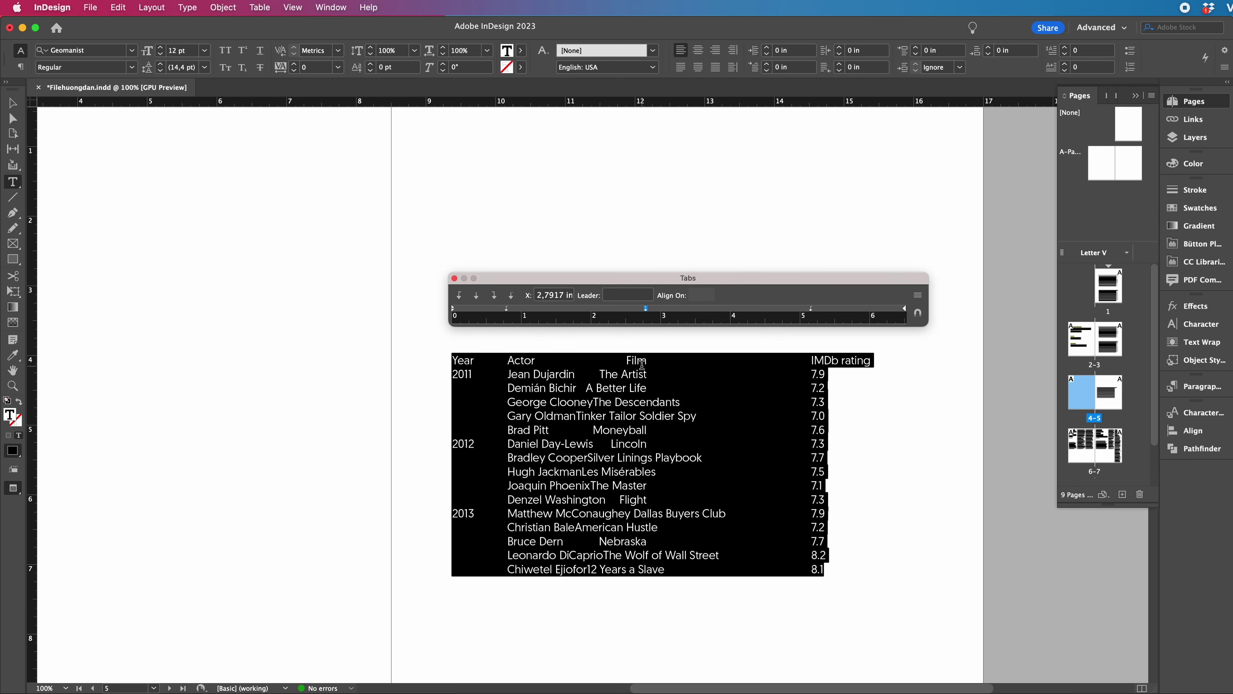
click(645, 310)
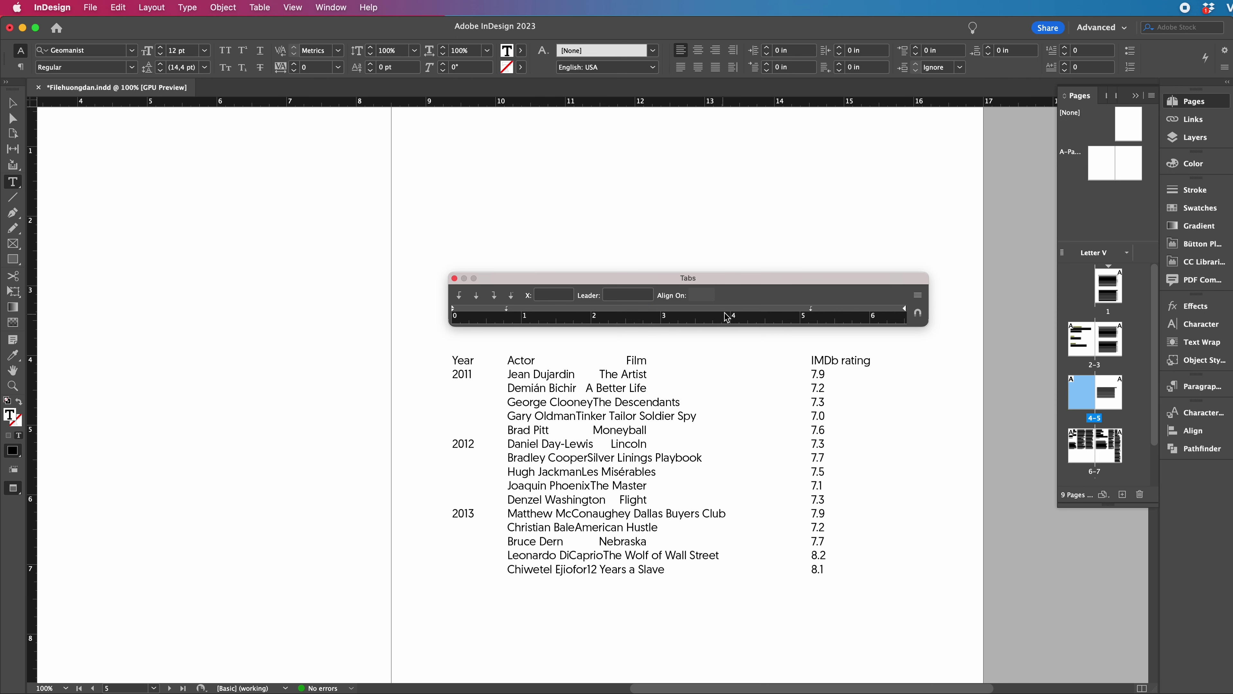
drag(725, 314, 766, 309)
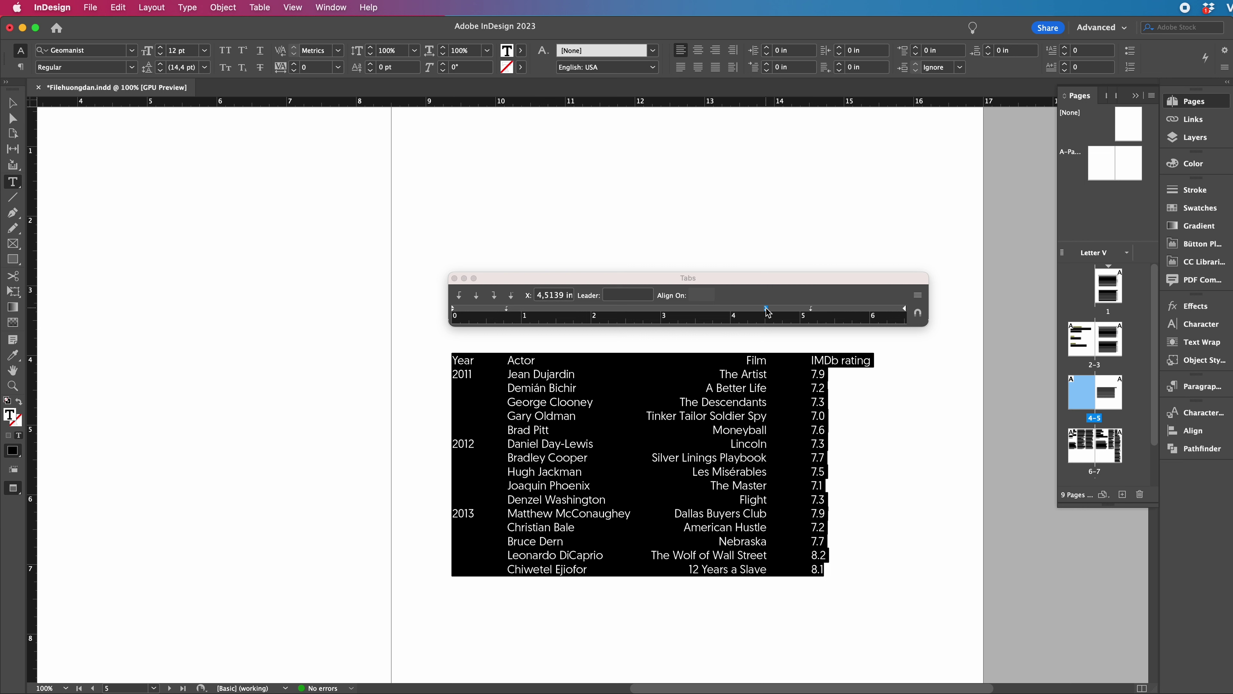
click(477, 299)
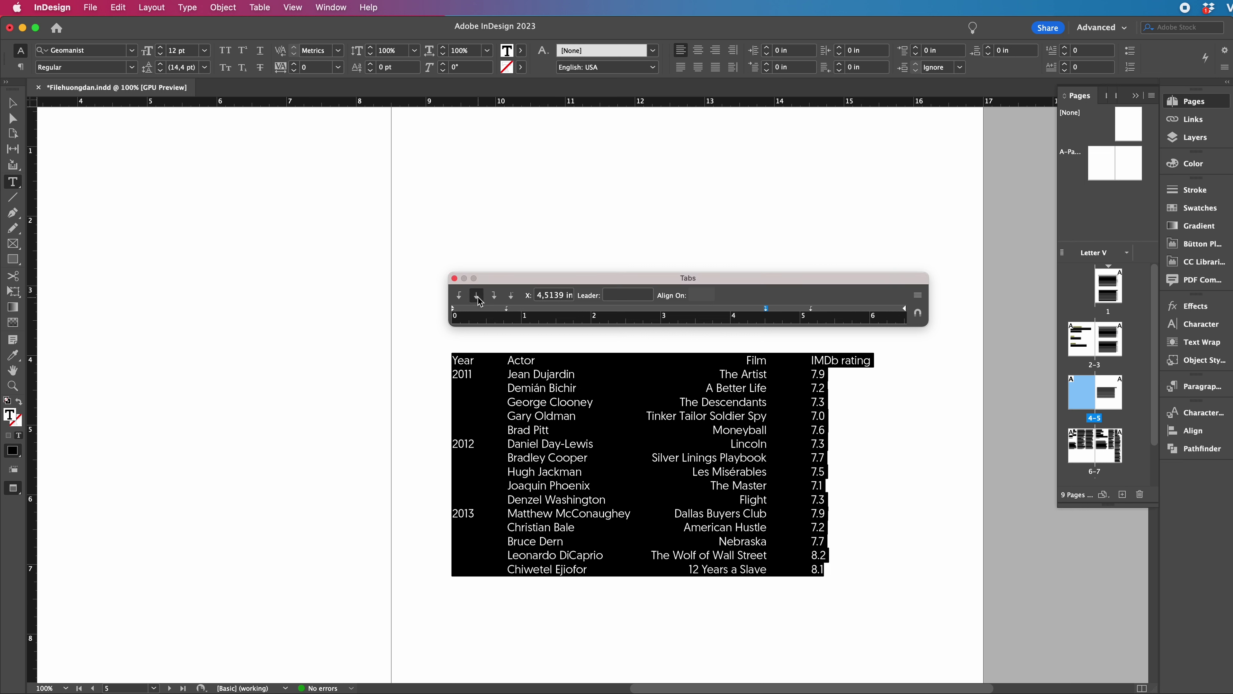
click(477, 298)
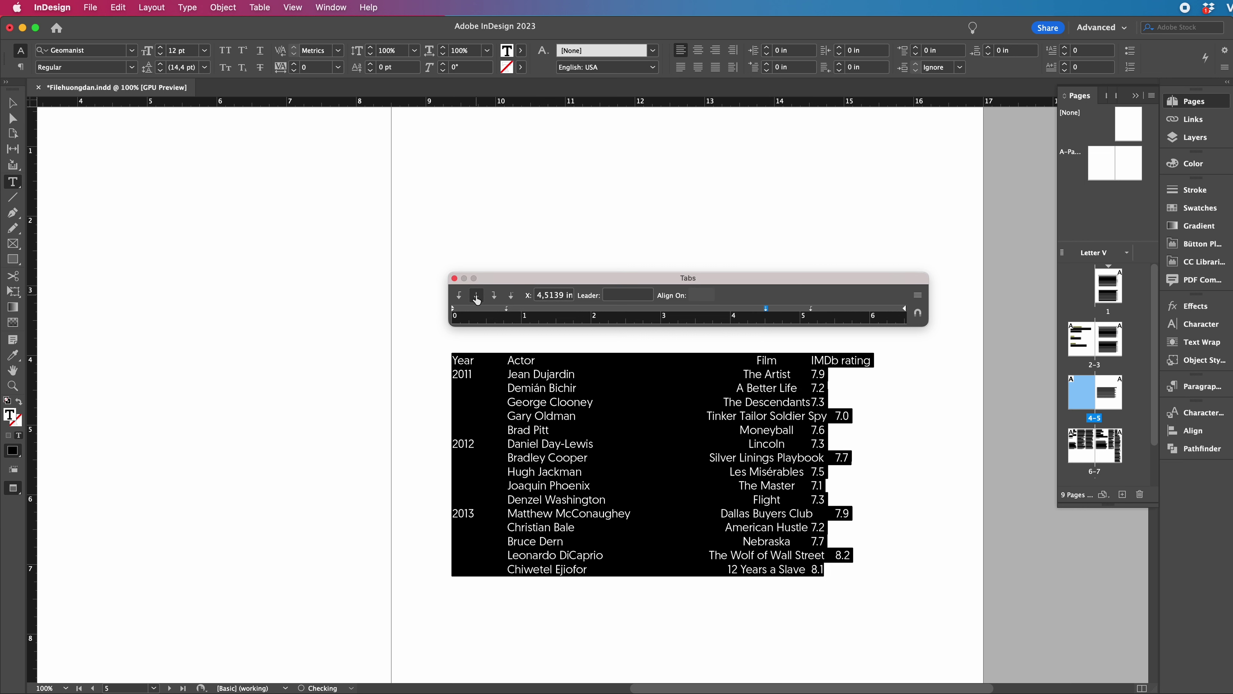
drag(766, 311, 725, 311)
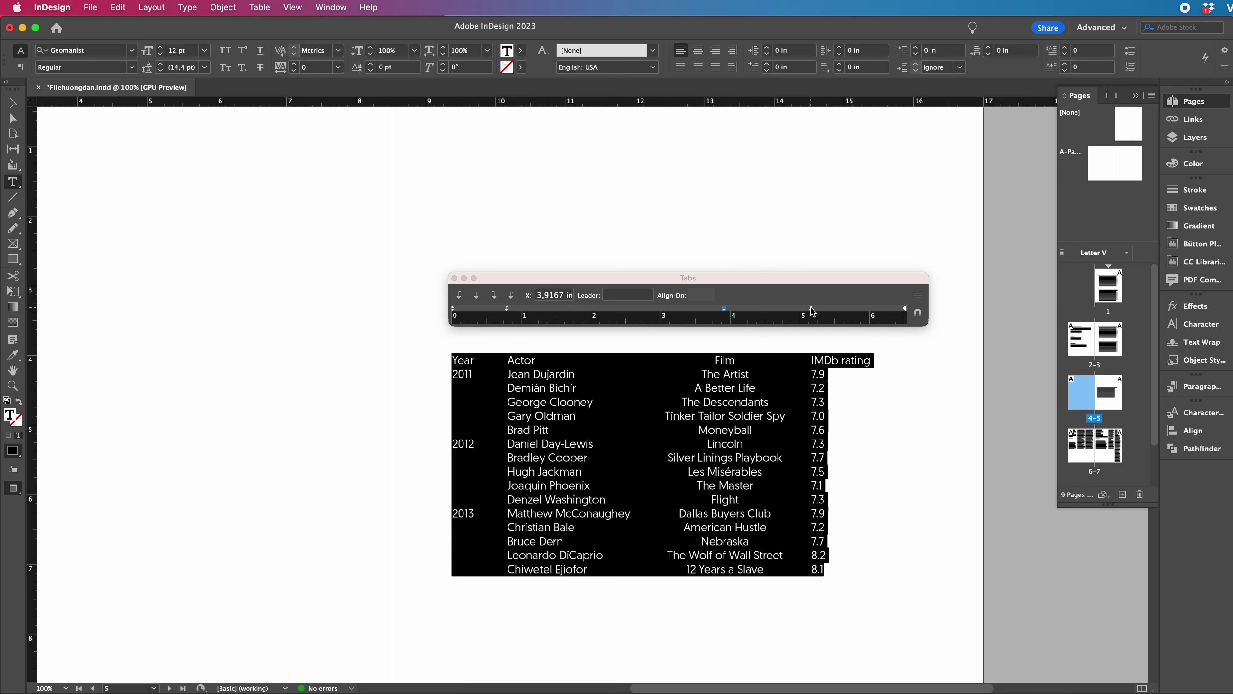
key(Escape)
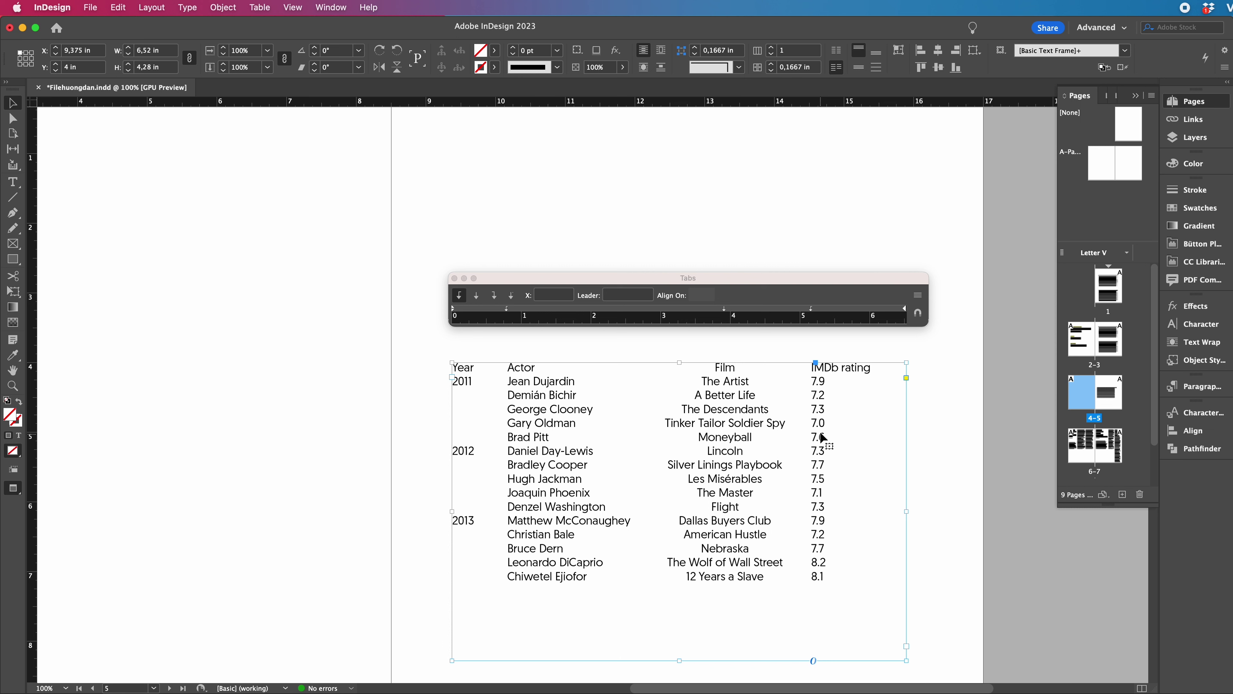
- Change IMDb ratings to 7.909, 17.25 and 37.31 by adding digits
double_click(825, 381)
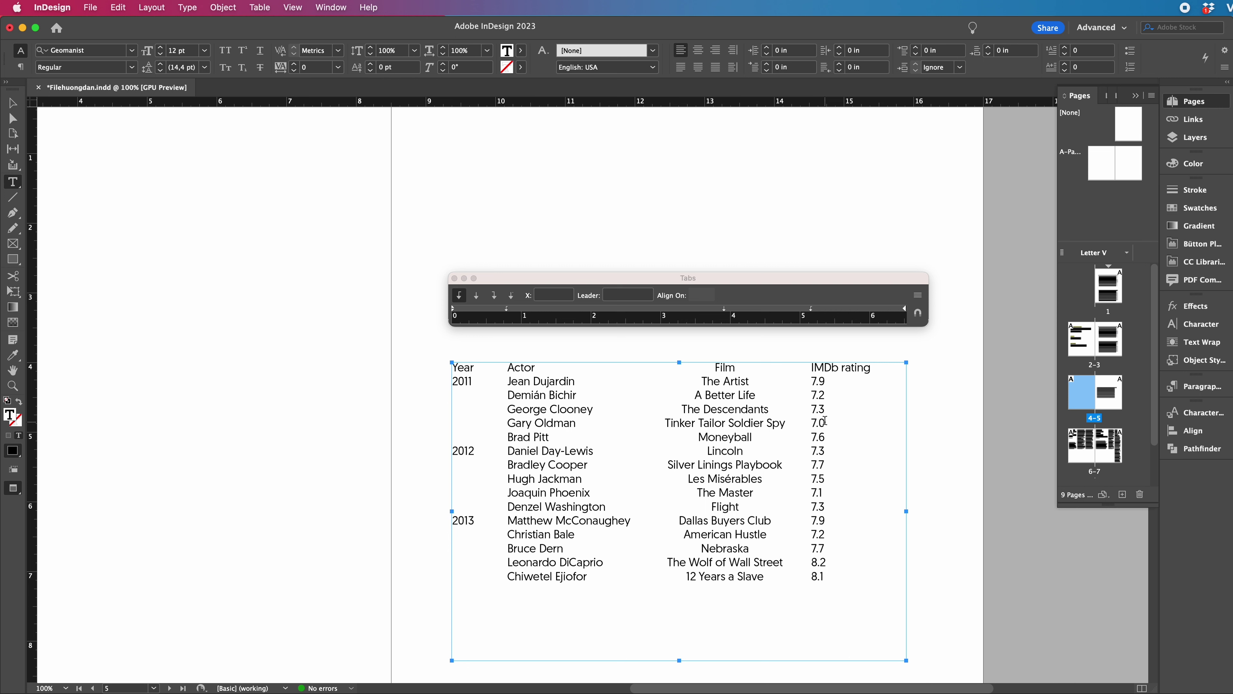
text(09)
click(811, 395)
text(1)
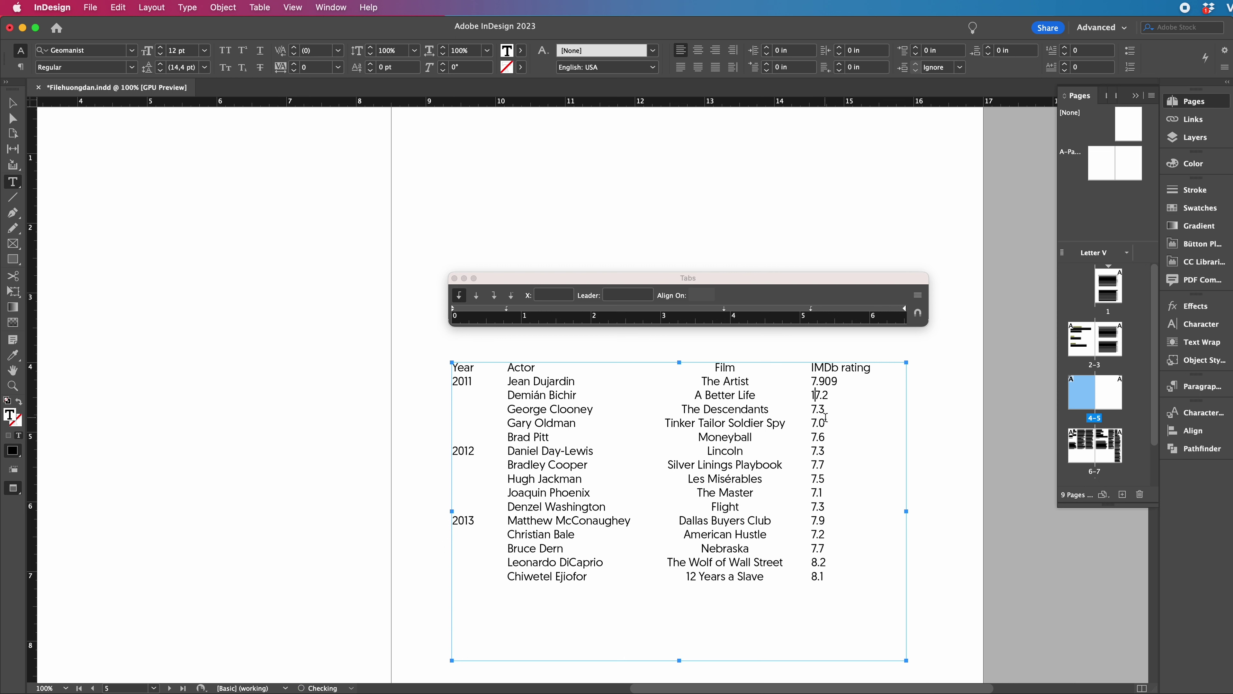
click(837, 394)
text(5)
click(811, 409)
text(3)
click(832, 408)
text(1)
- Change the 8.2 rating to 18.2324 and select all rows below the header
click(826, 557)
text(324)
click(814, 558)
text(1)
click(831, 510)
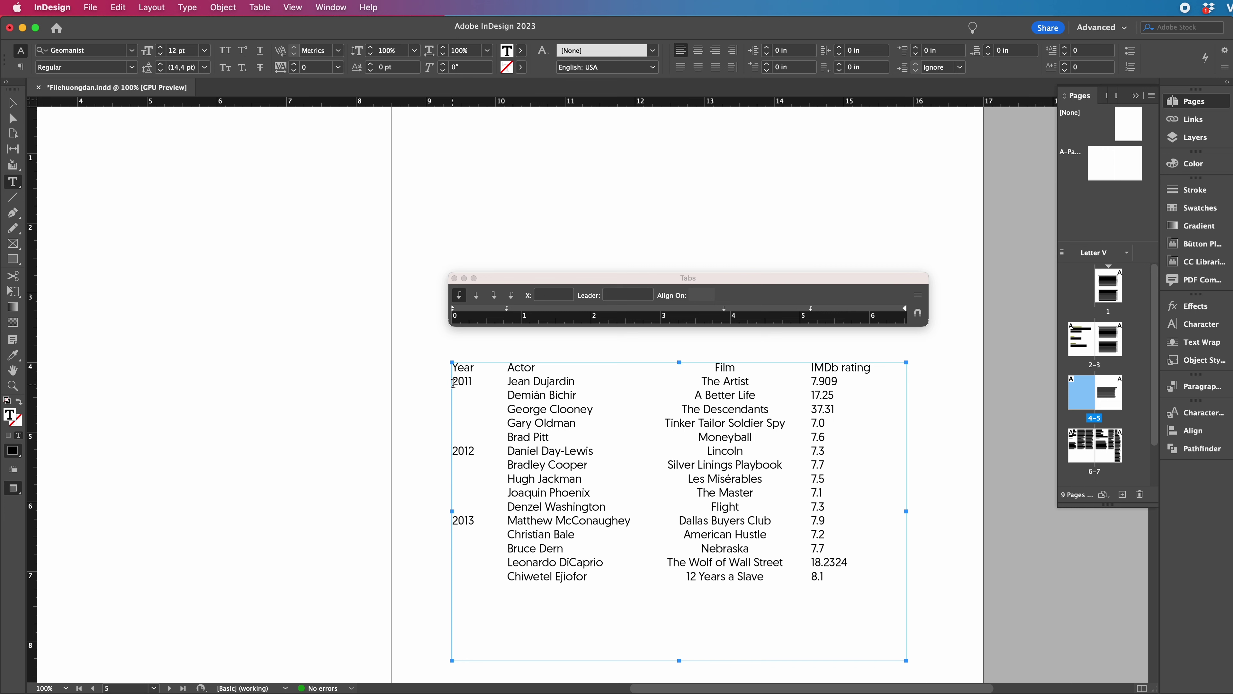
drag(453, 384, 863, 578)
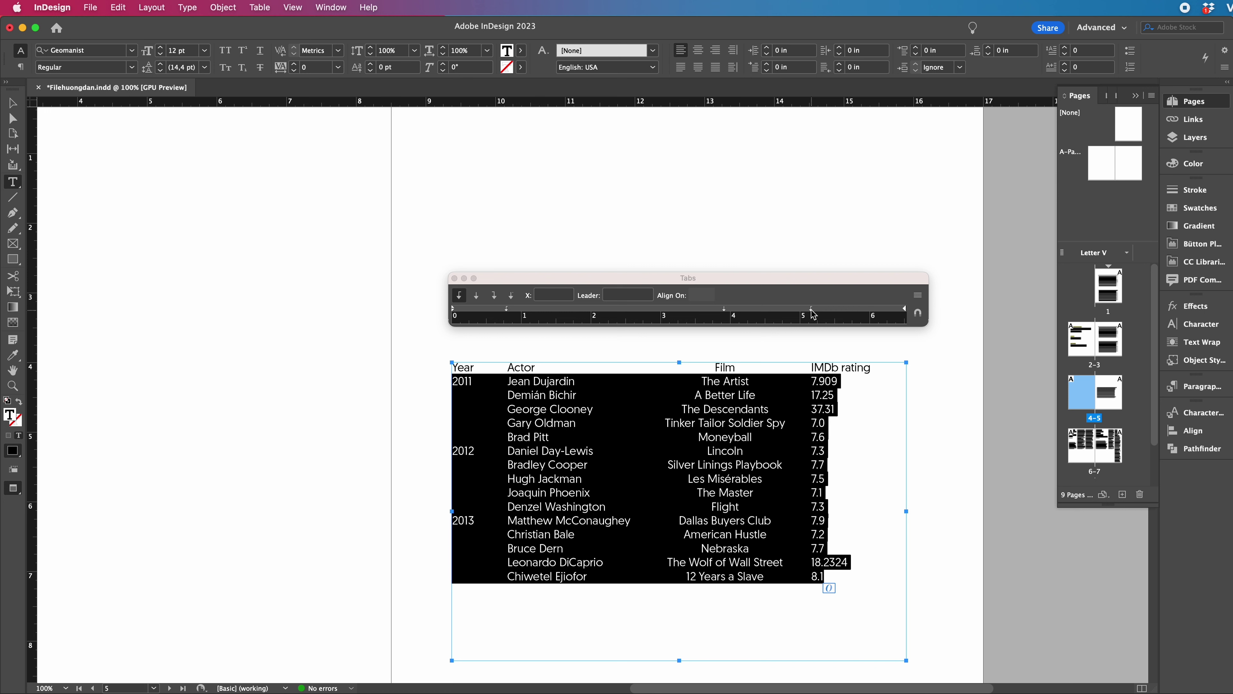
- Make the ratings tab a decimal tab aligned on '.' and move it further right
click(811, 310)
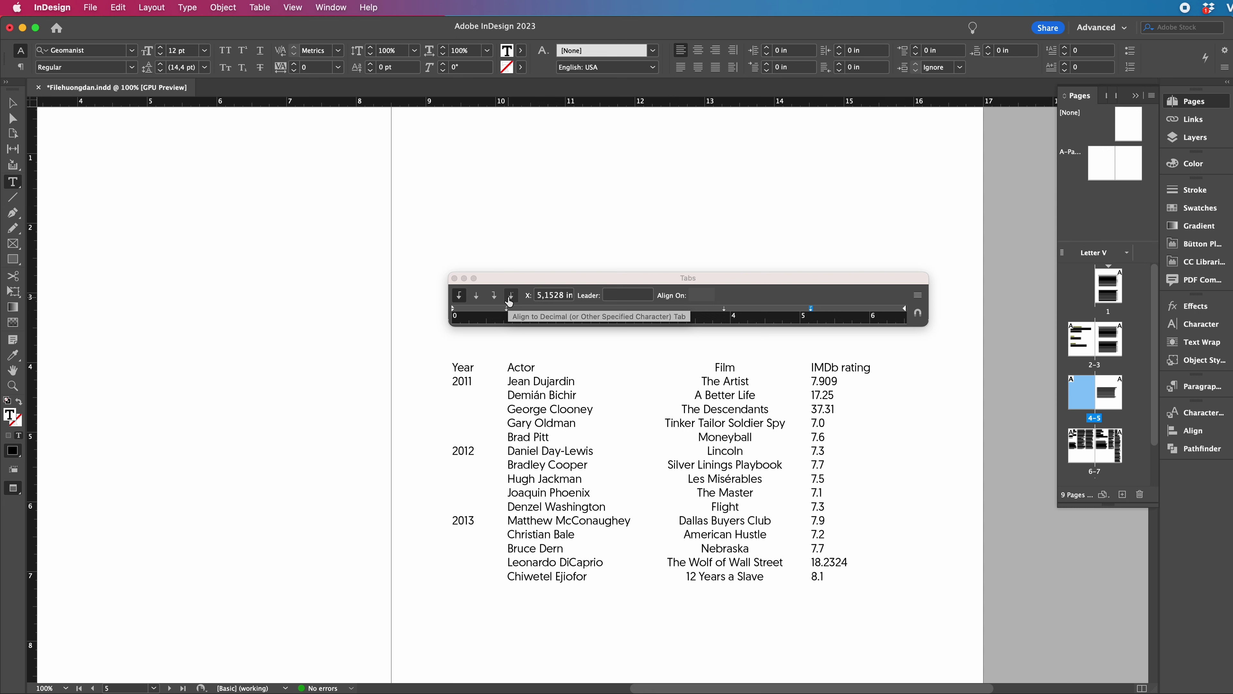
click(509, 302)
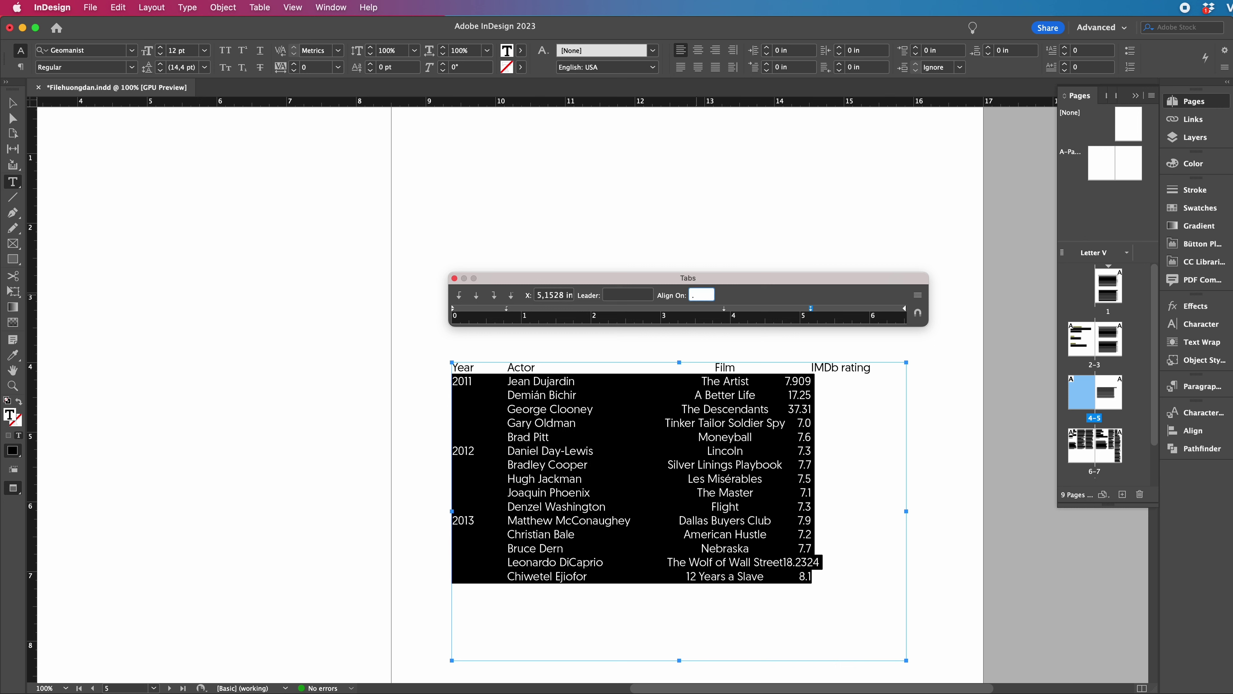
text(.)
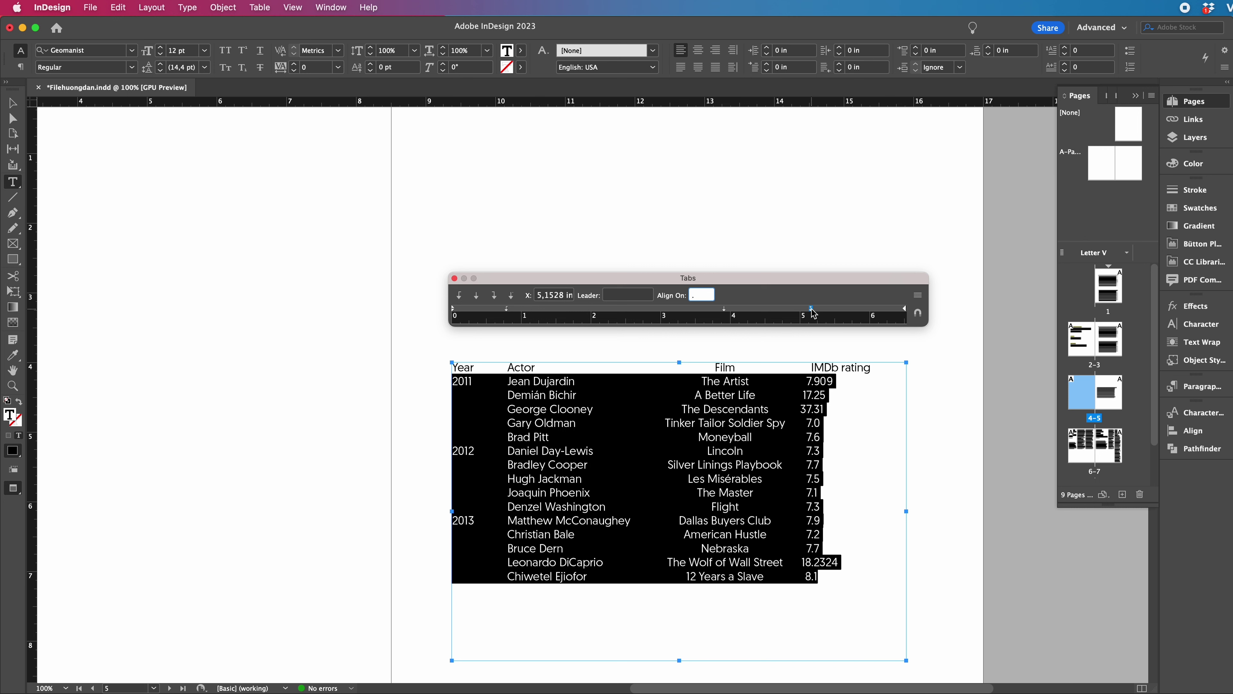
drag(813, 313, 831, 314)
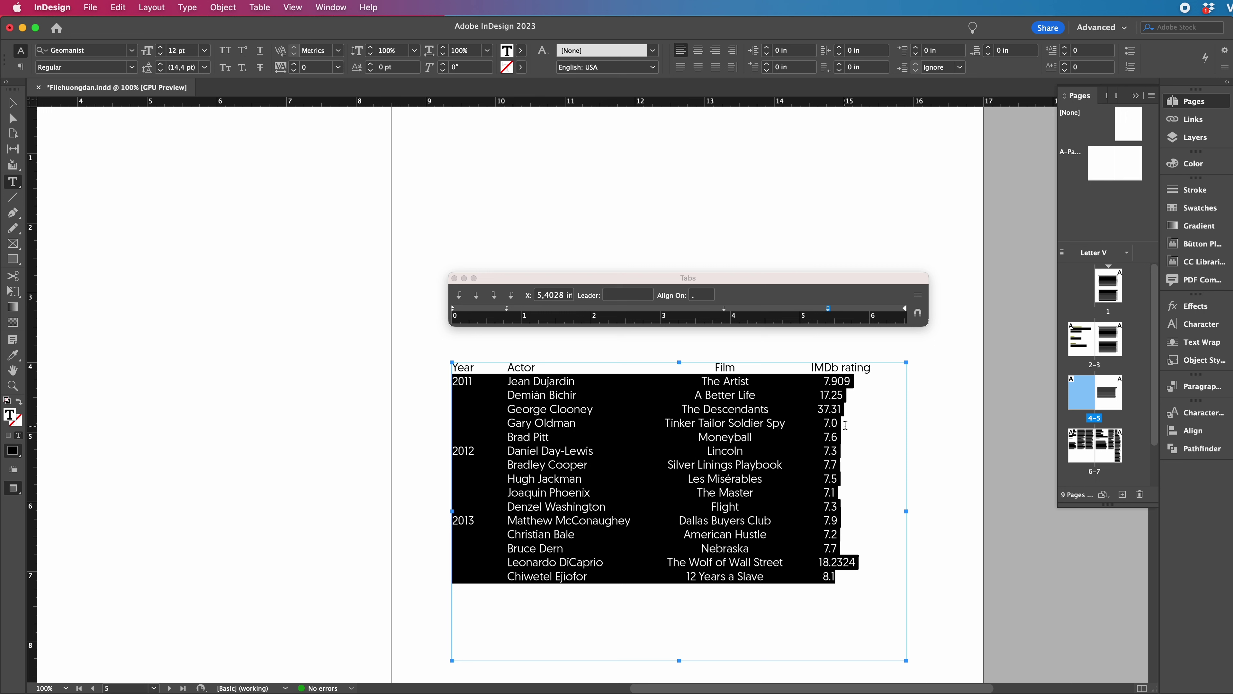
- Line up the header's IMDb rating tab with the ratings column, nudging the column slightly right
click(834, 364)
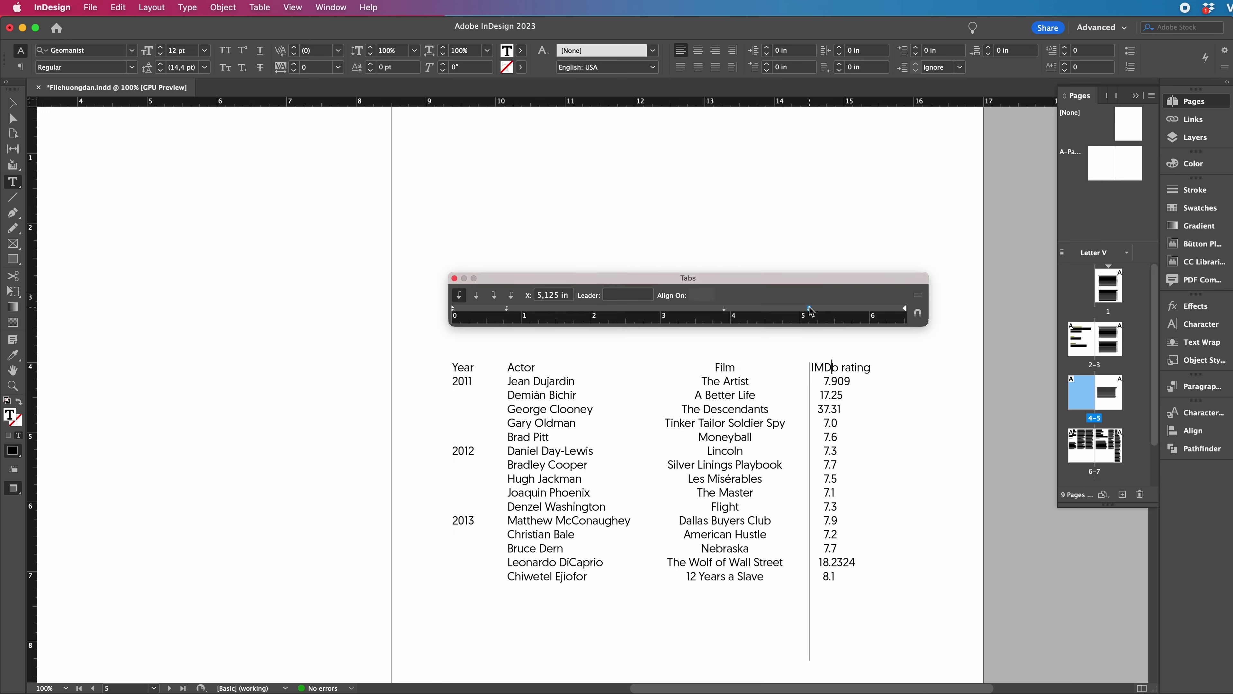
click(812, 309)
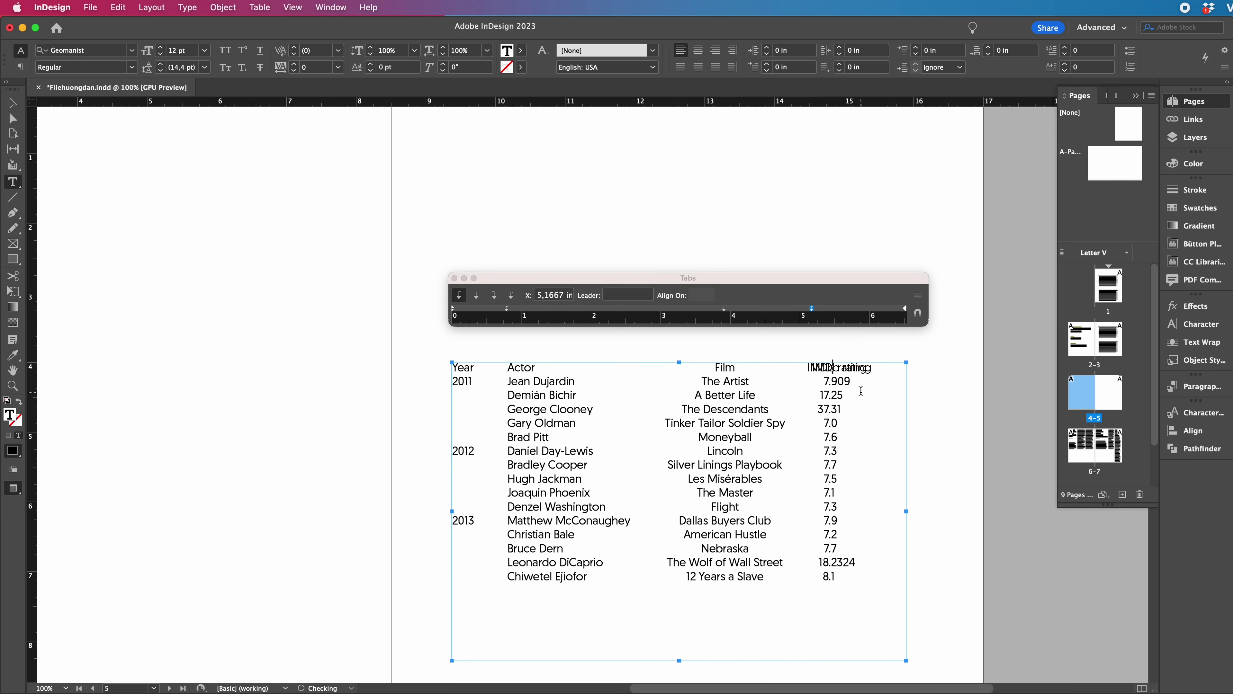
click(836, 370)
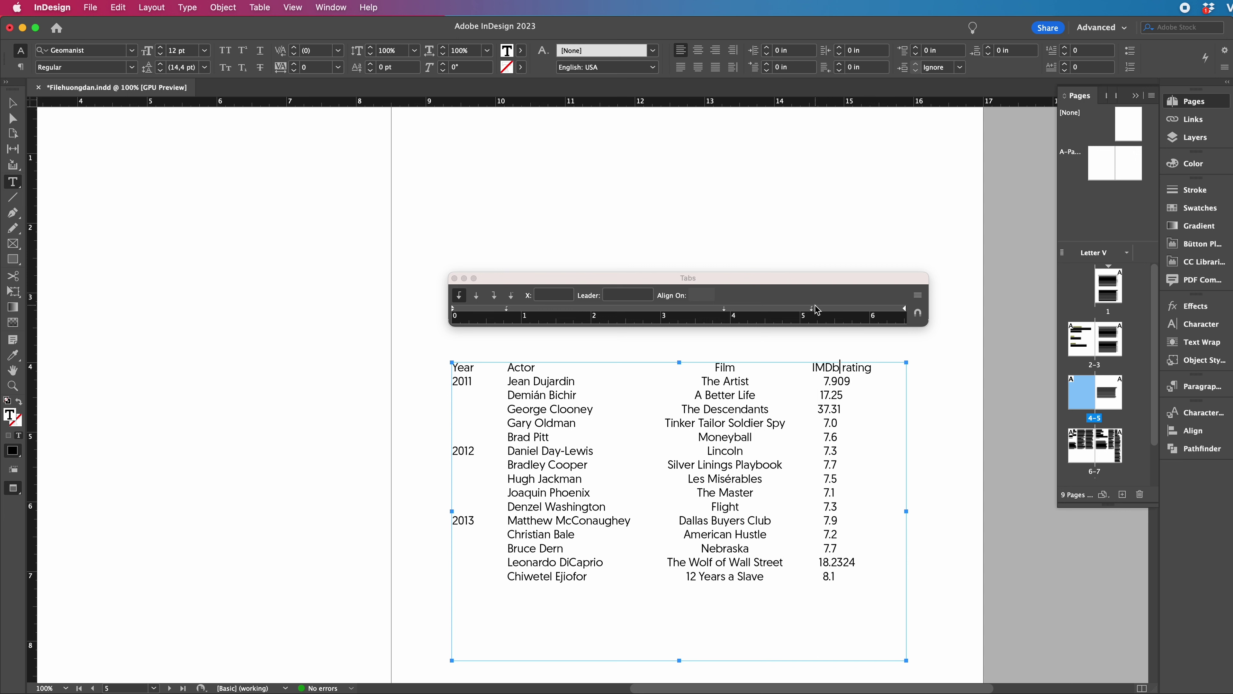
drag(828, 309, 811, 312)
mouse_move(451, 381)
mouse_down()
mouse_move(588, 395)
mouse_move(880, 620)
mouse_up()
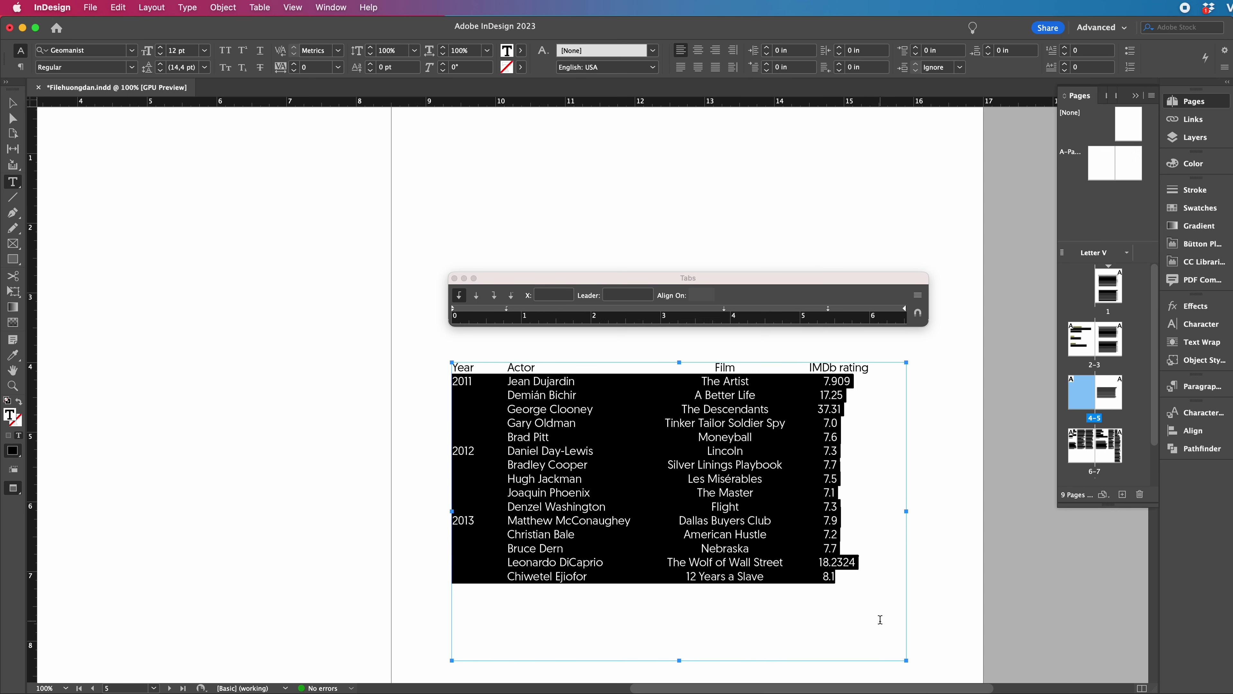
drag(829, 309, 832, 309)
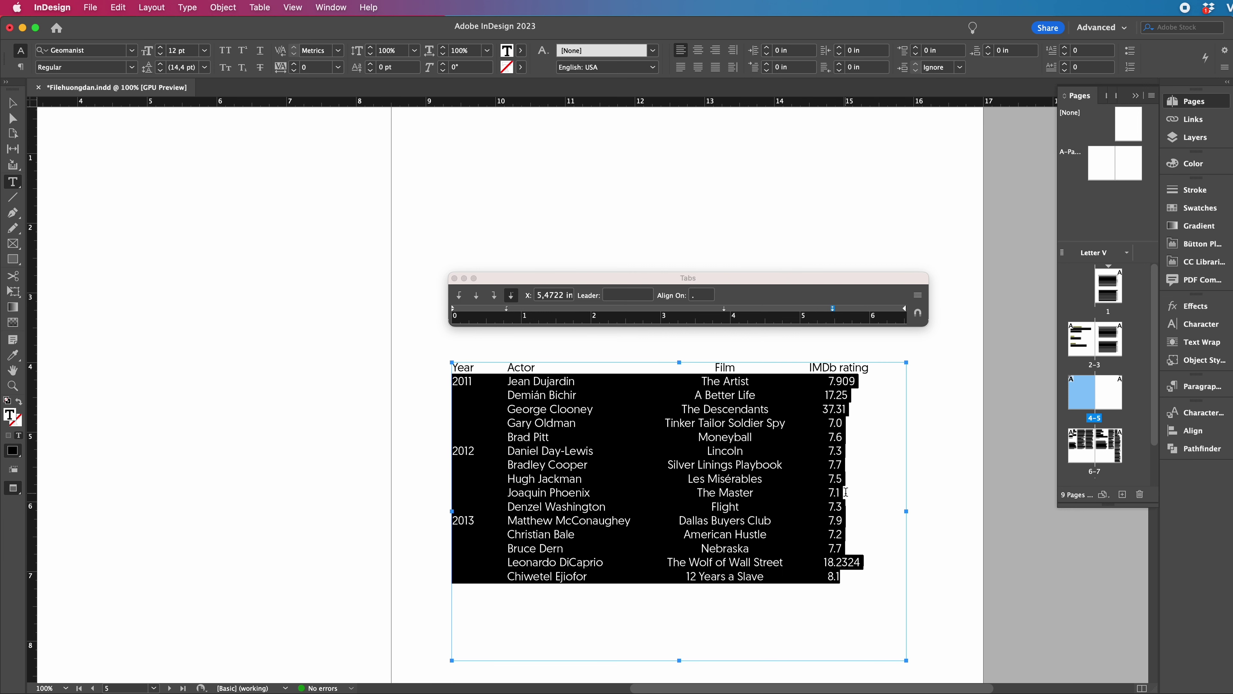
- Trim the ratings to one decimal place: 7.9, 7.2, 7.3 and 8.2
click(833, 395)
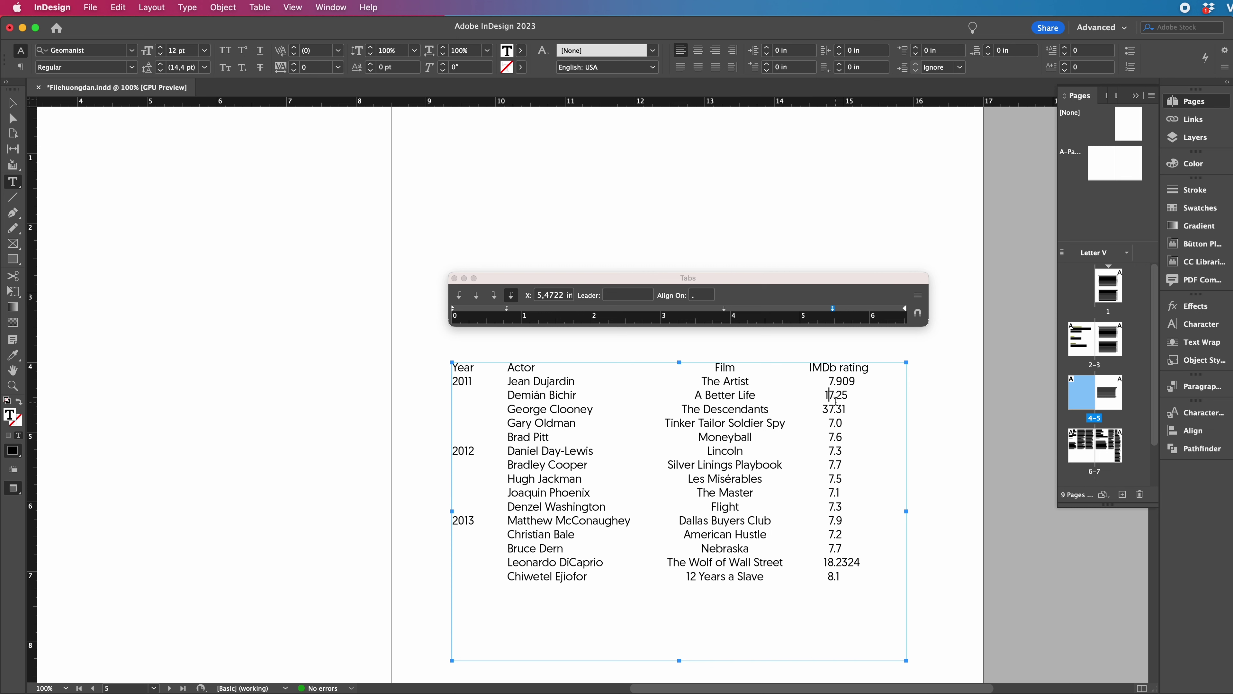
key(BackSpace)
click(854, 382)
key(BackSpace)
key(BackSpace)
click(850, 395)
key(BackSpace)
click(861, 563)
key(BackSpace)
key(BackSpace)
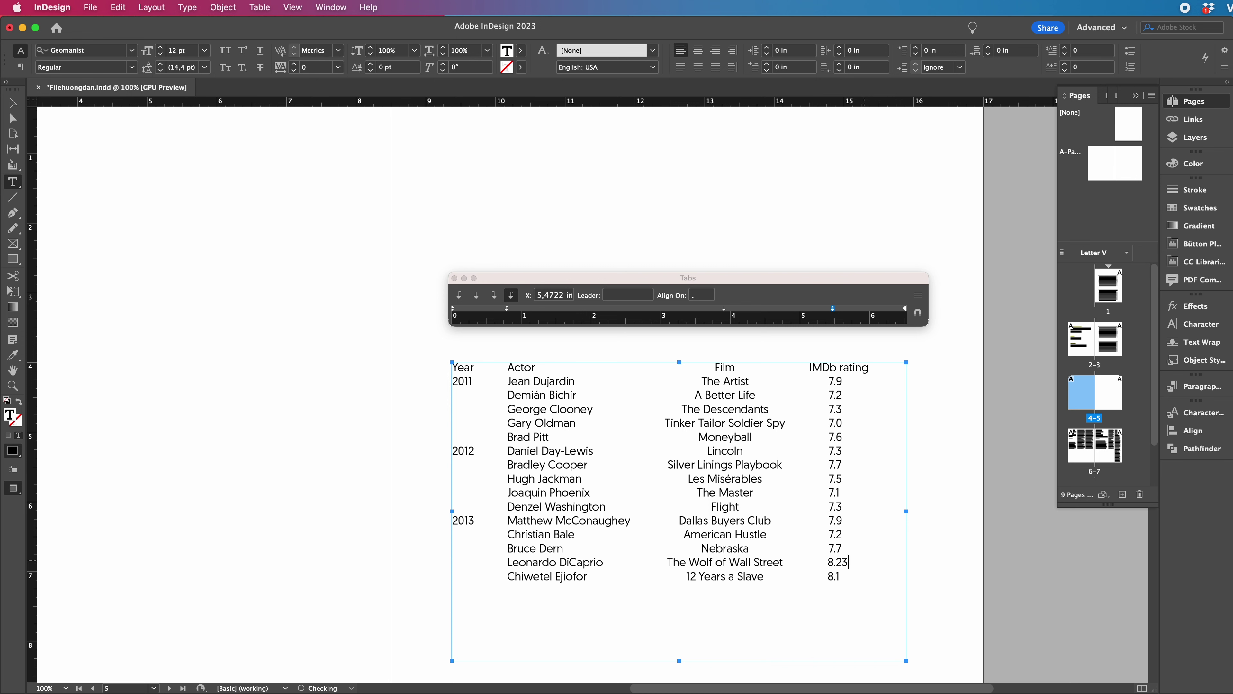
key(BackSpace)
key(Escape)
click(872, 179)
click(813, 438)
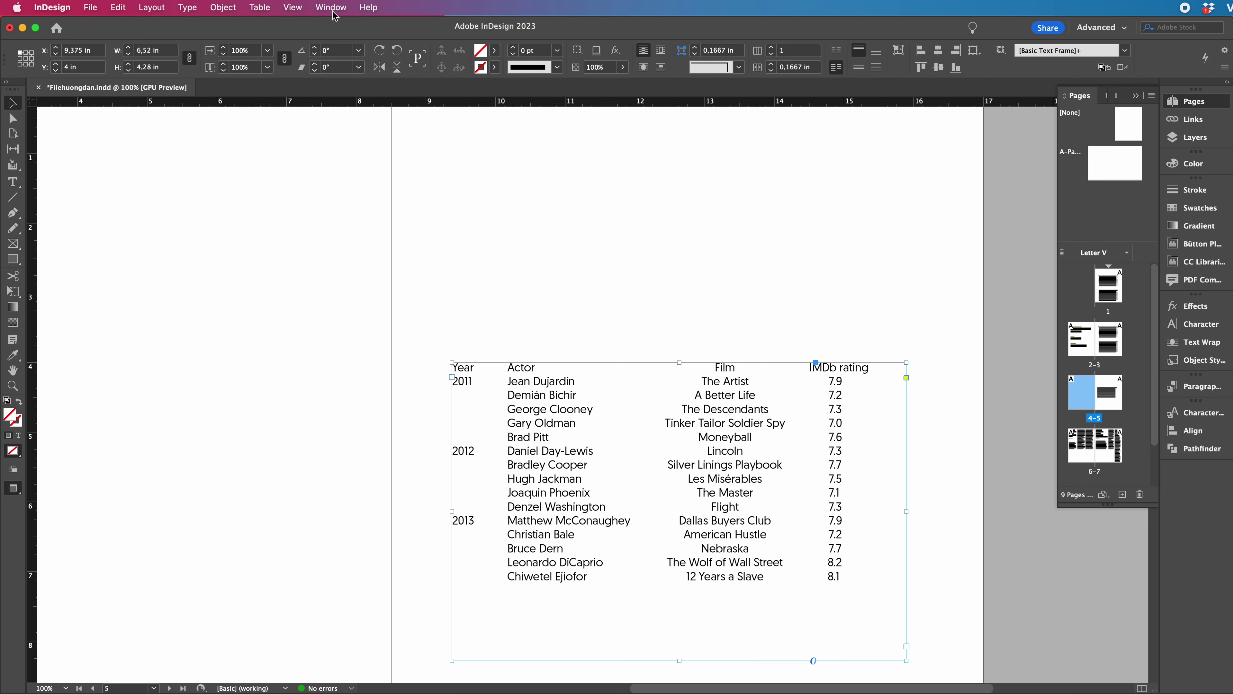
- Open Paragraph Rules from the Paragraph panel and turn on Rule Above
click(190, 10)
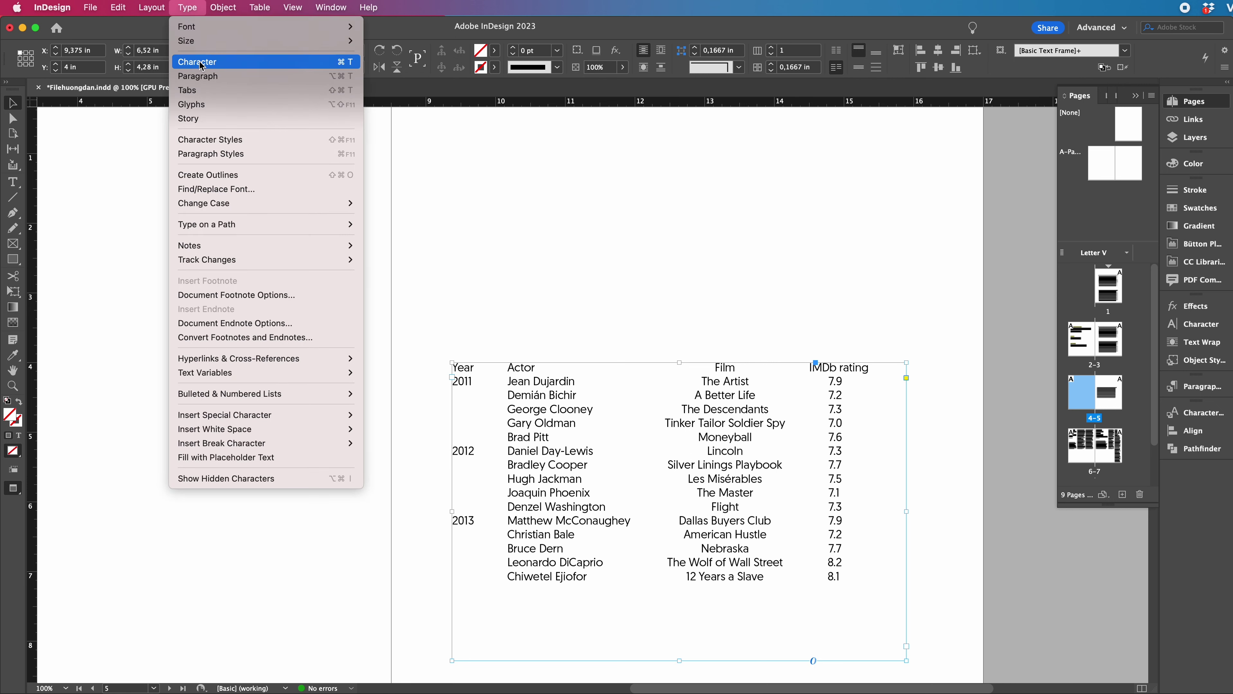
click(210, 77)
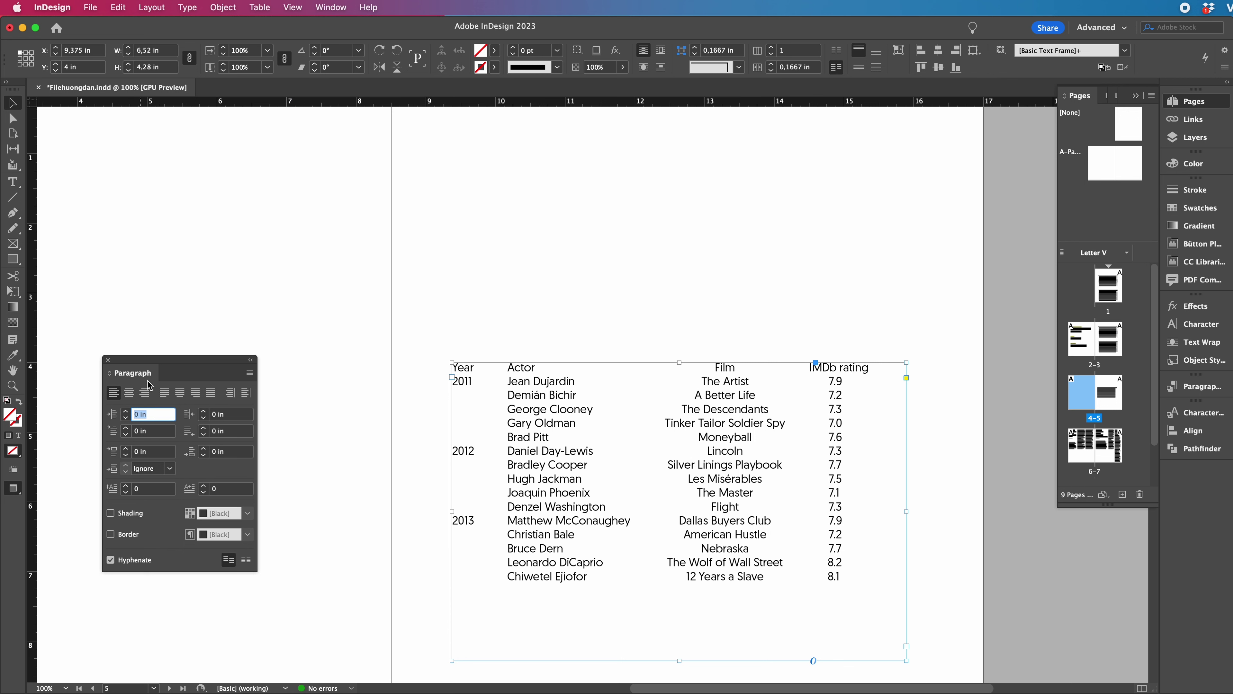
click(250, 373)
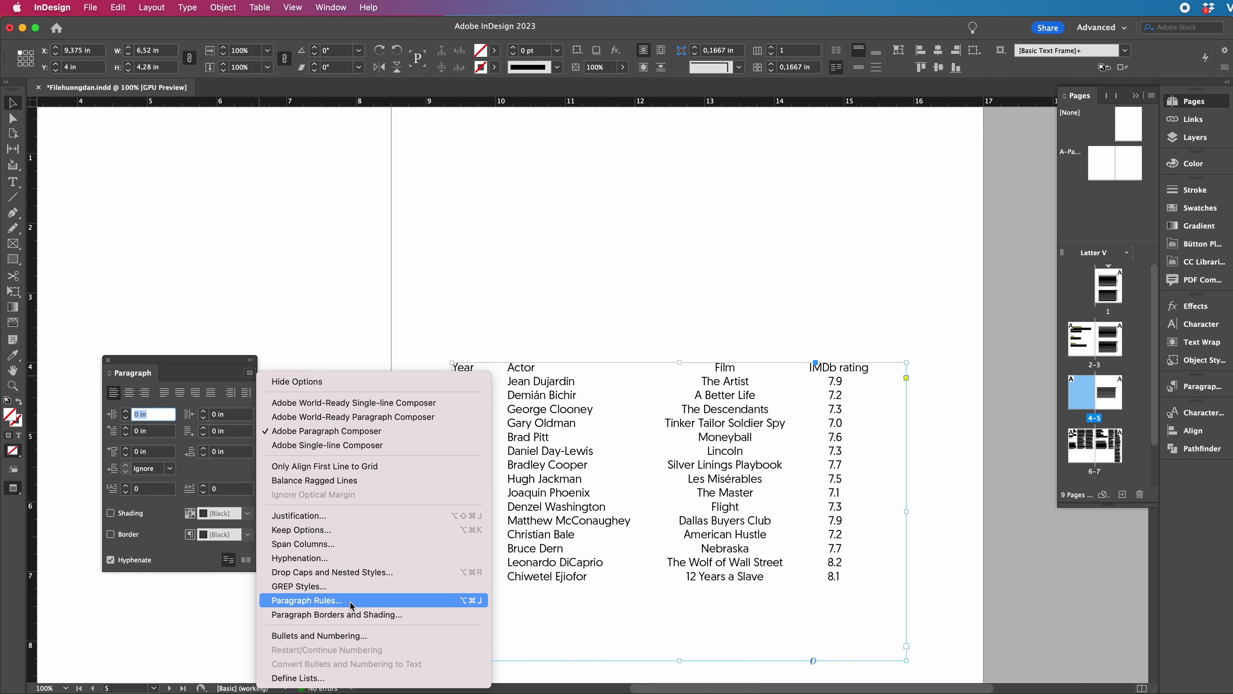
click(350, 601)
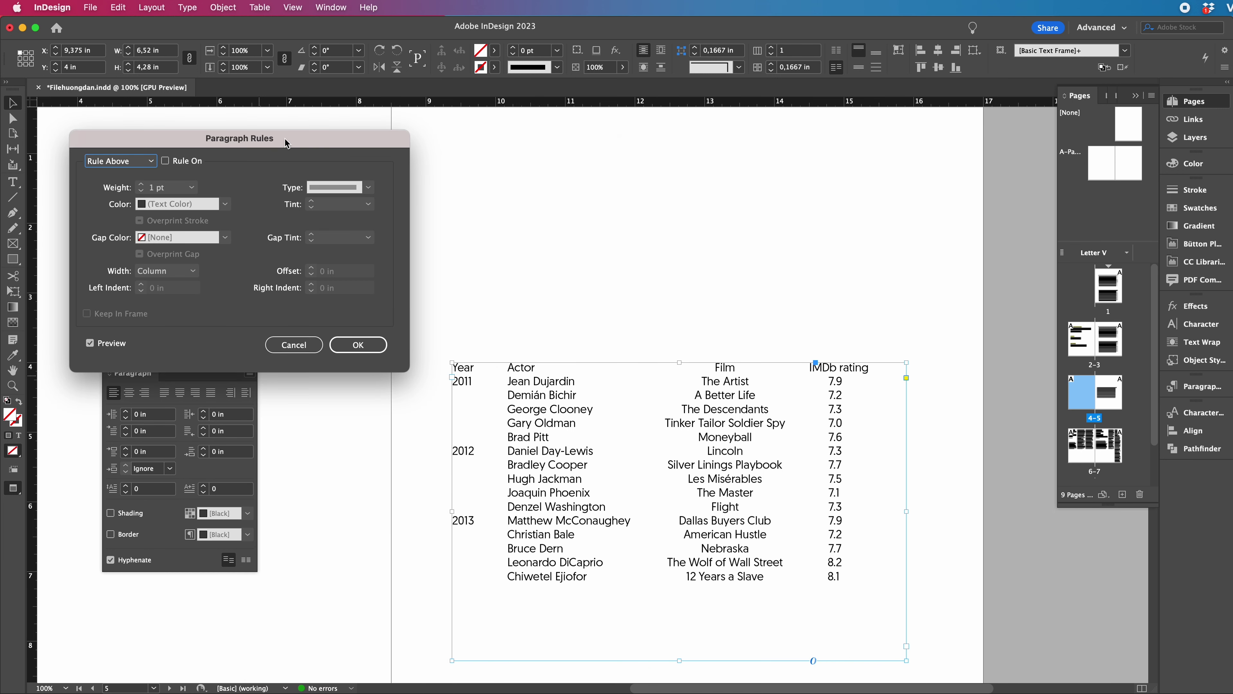
drag(287, 141, 801, 106)
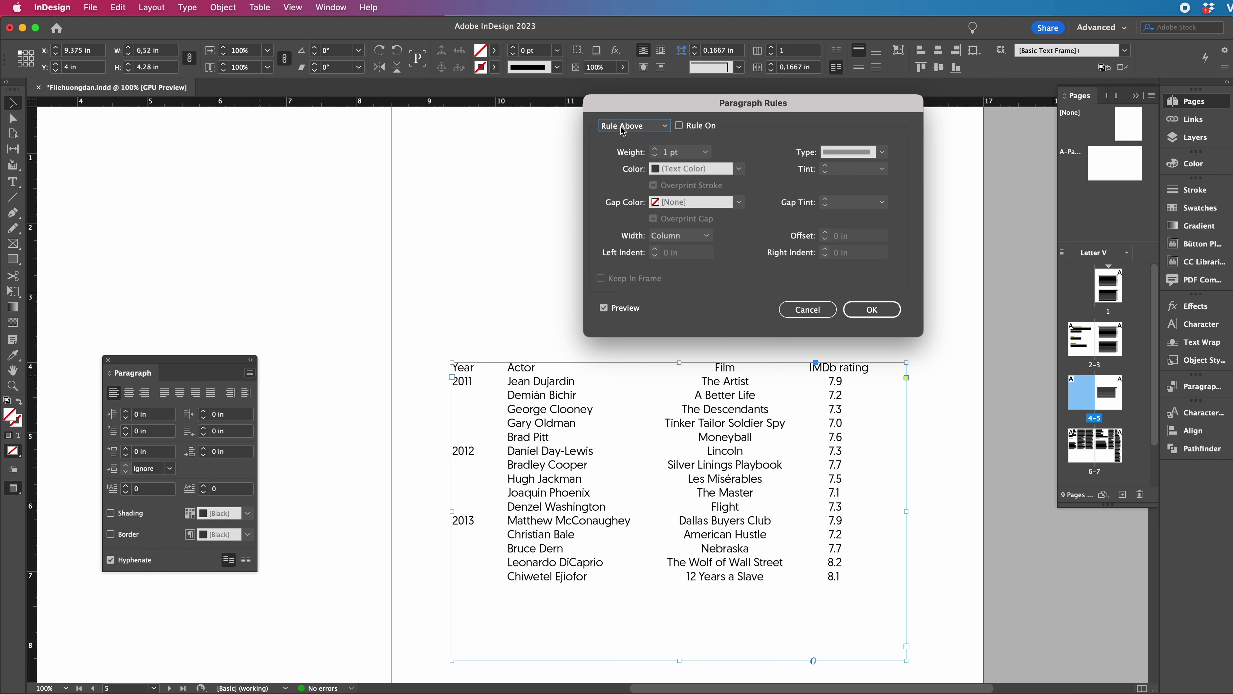
click(666, 129)
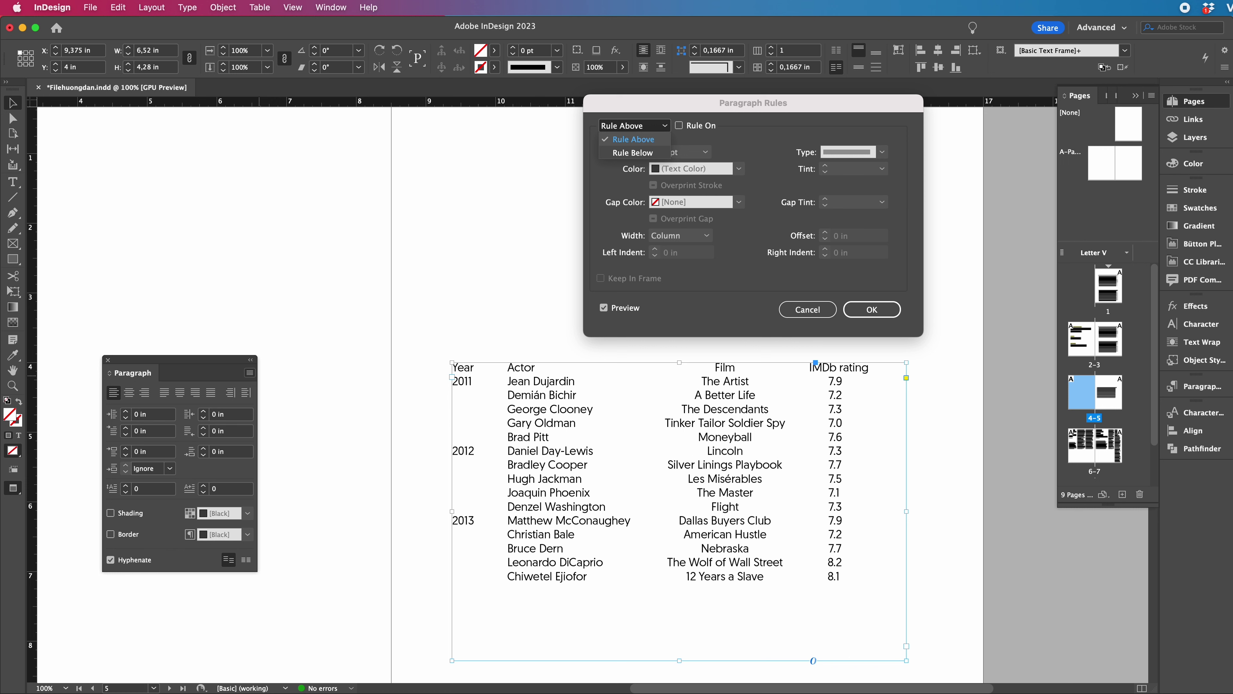
click(647, 141)
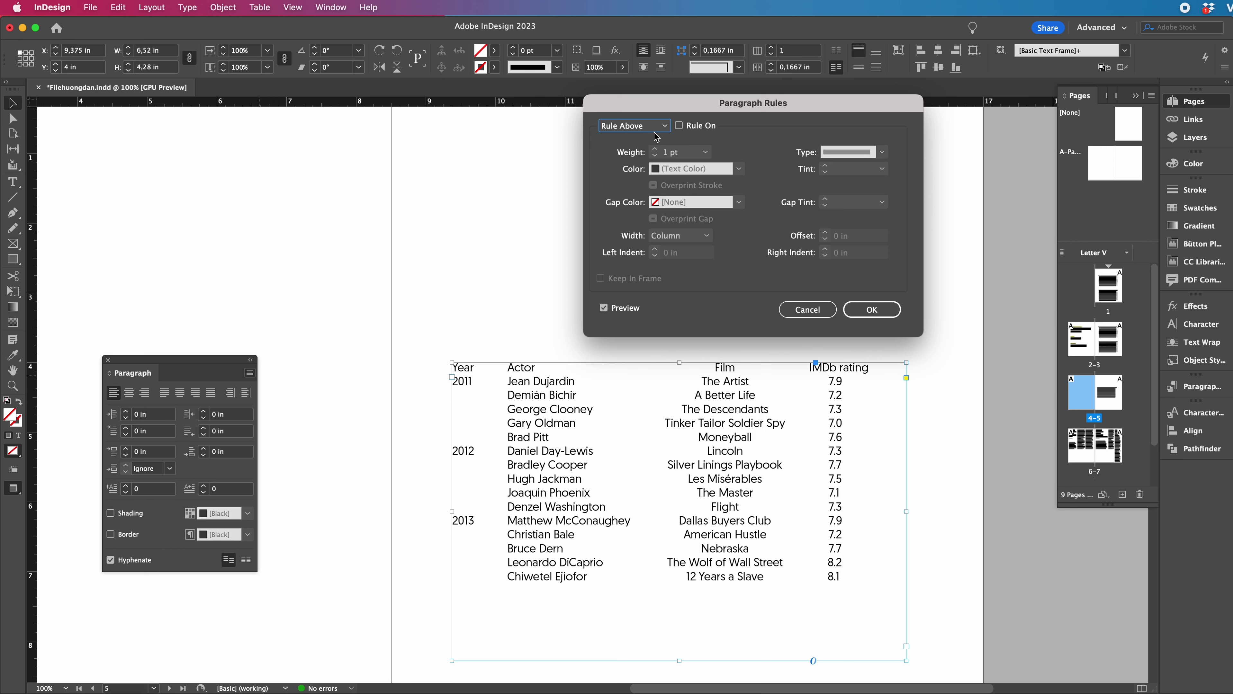
click(680, 127)
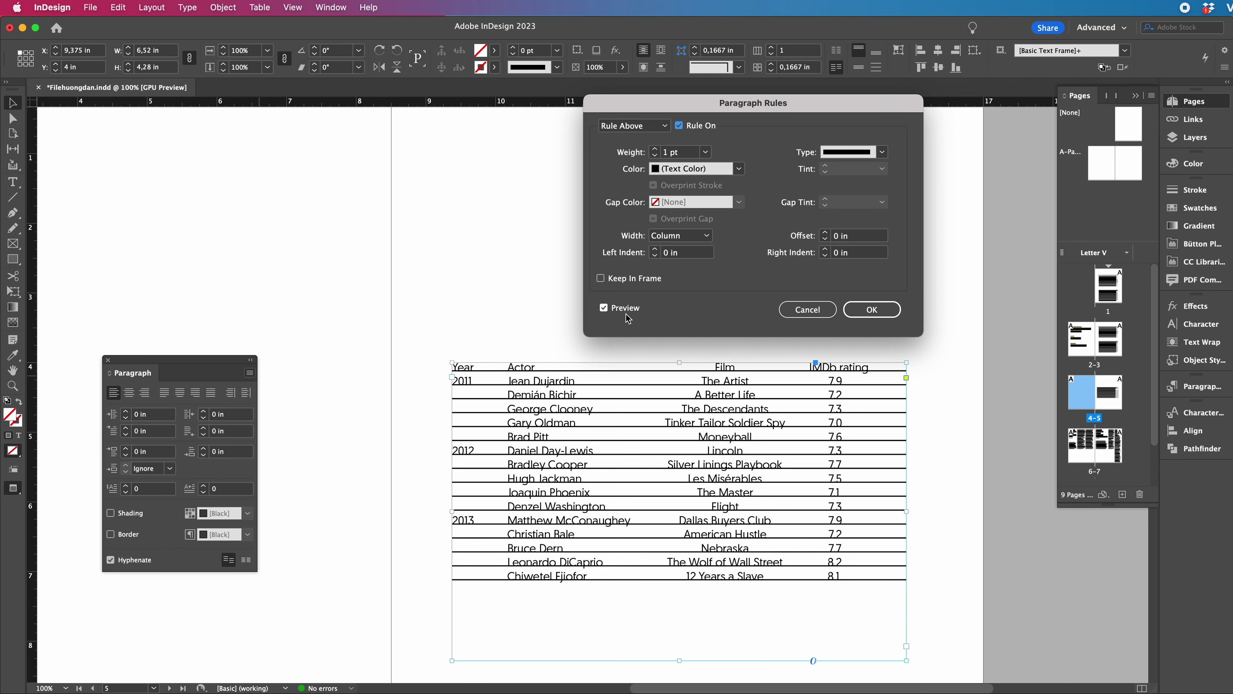
click(604, 308)
click(604, 308)
- Give the rule a 0.25 pt weight and 0.16 in offset, and apply it
click(705, 152)
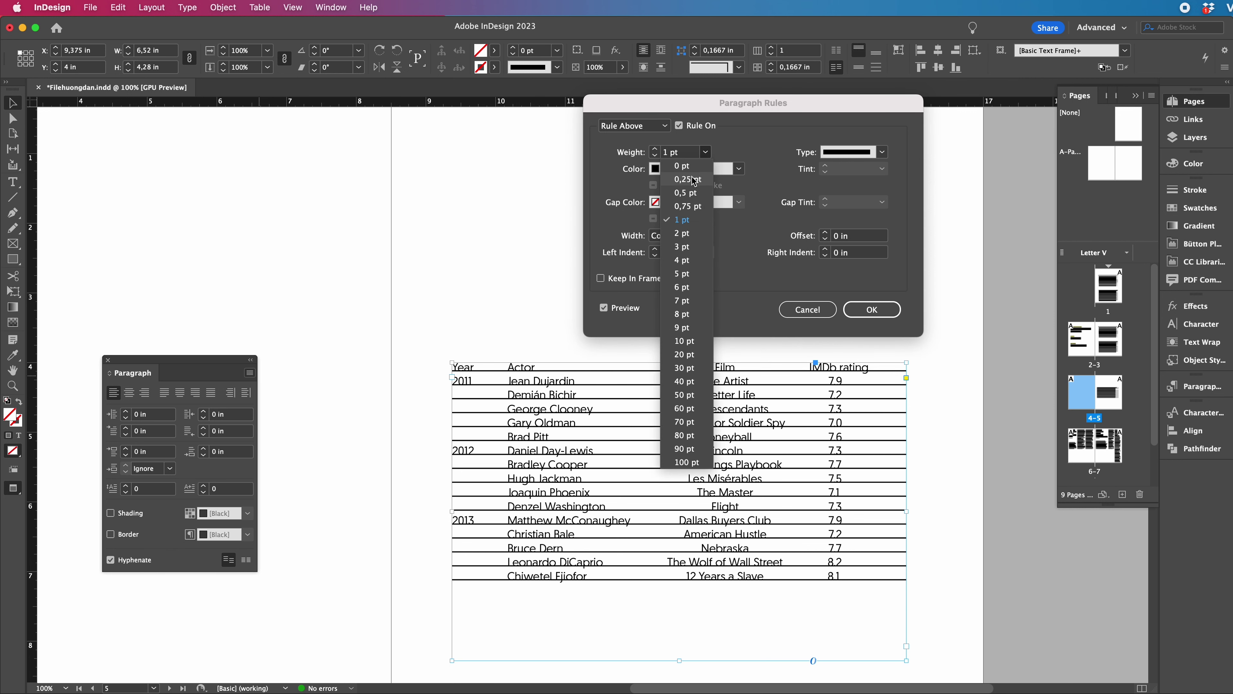
click(687, 180)
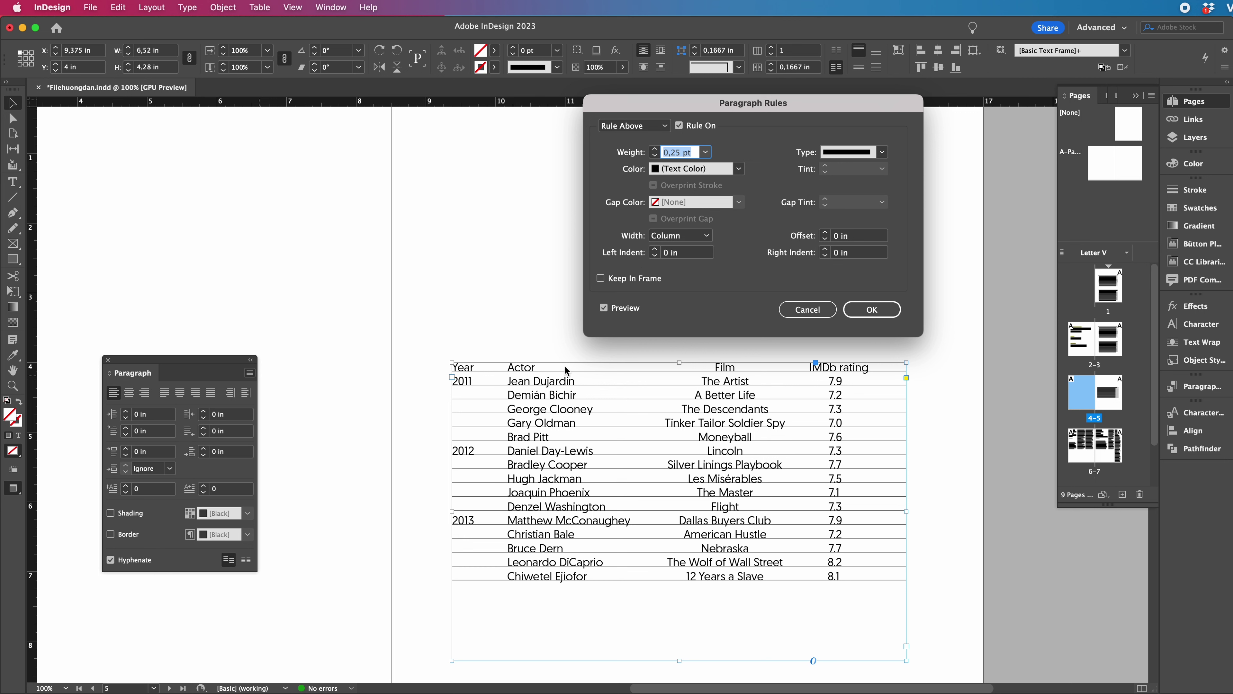
click(830, 233)
click(830, 233)
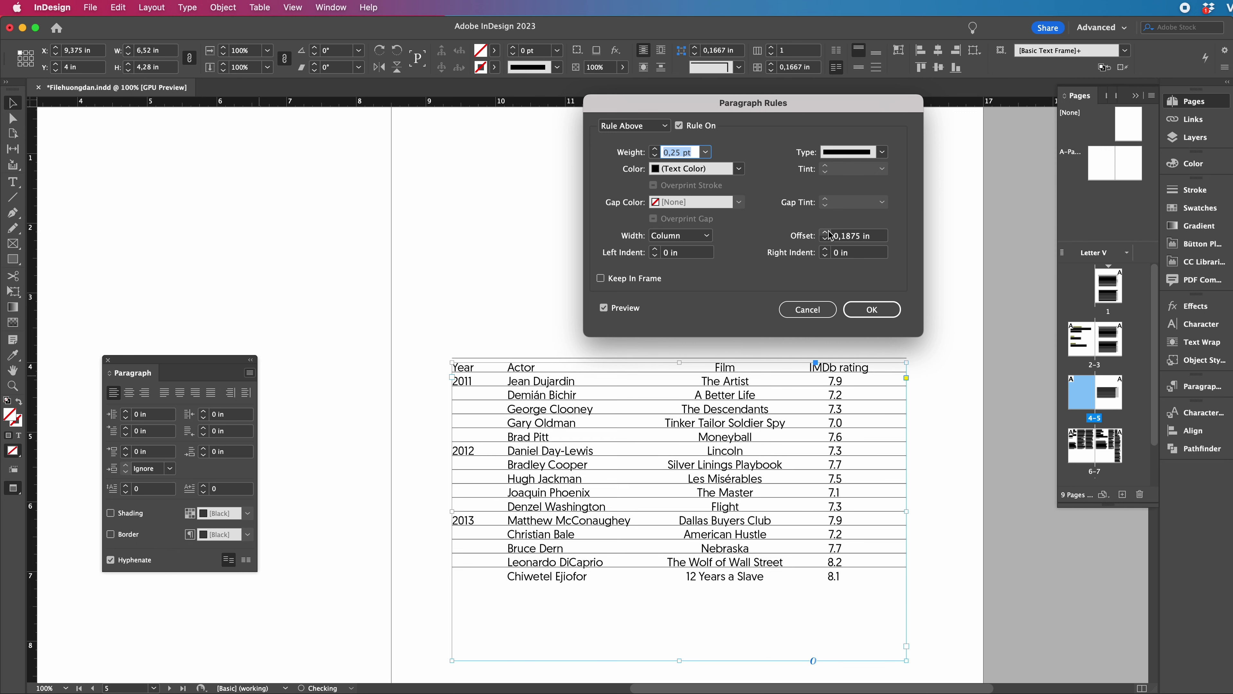
double_click(845, 236)
text(,)
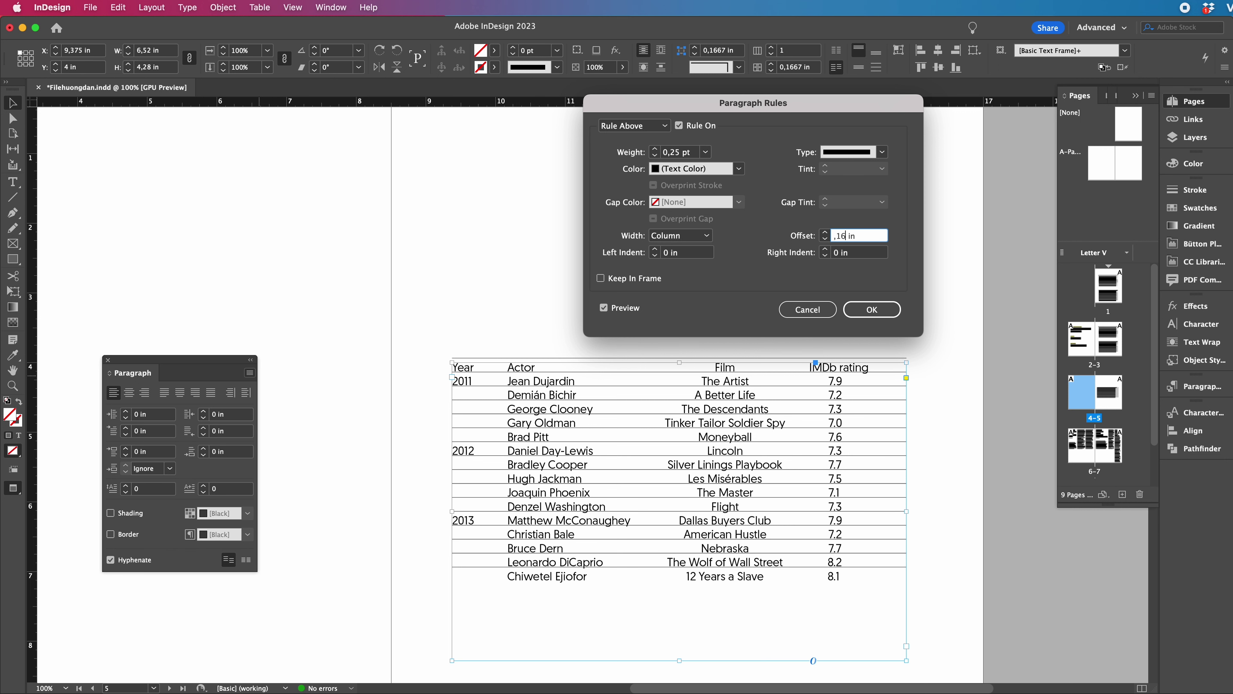
key(Return)
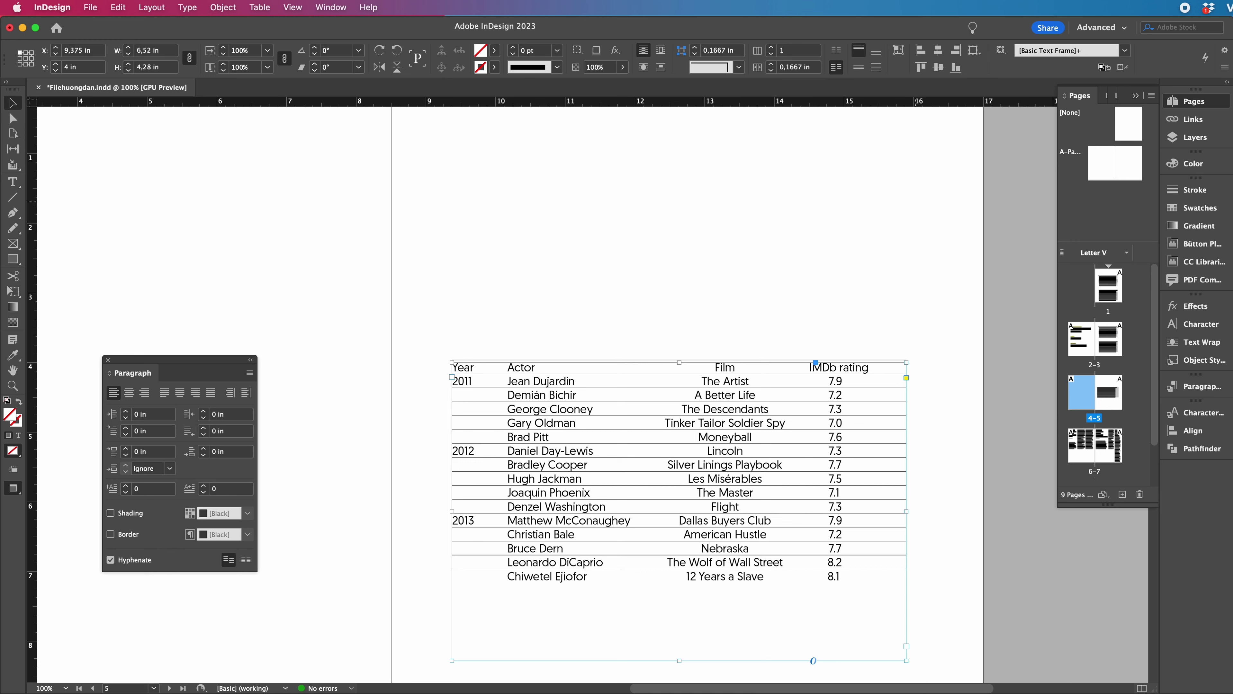
- Give the header line a 2 pt rule above
triple_click(741, 364)
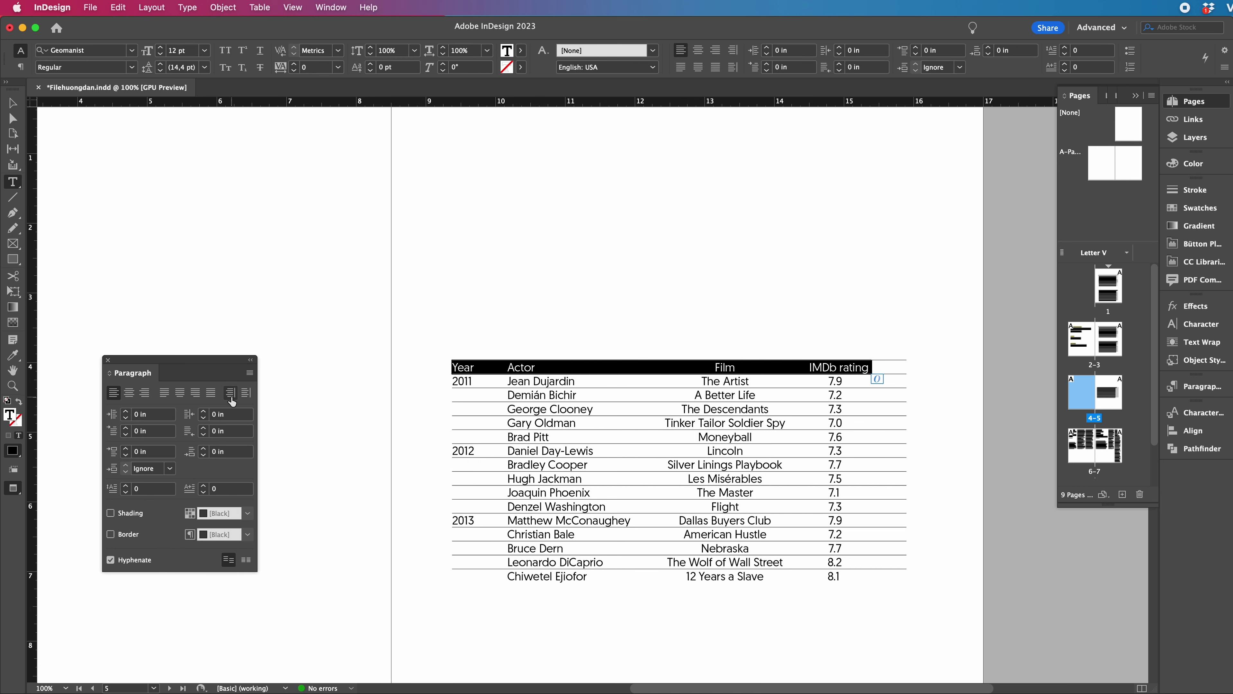
click(249, 373)
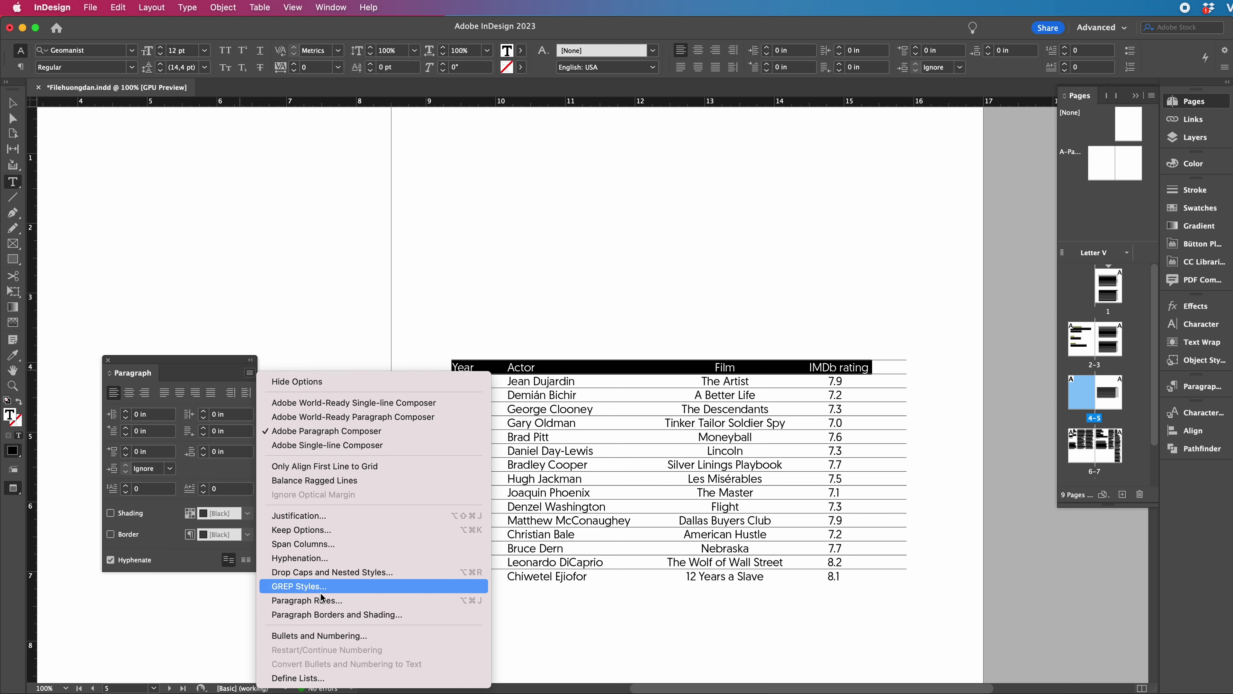
click(311, 601)
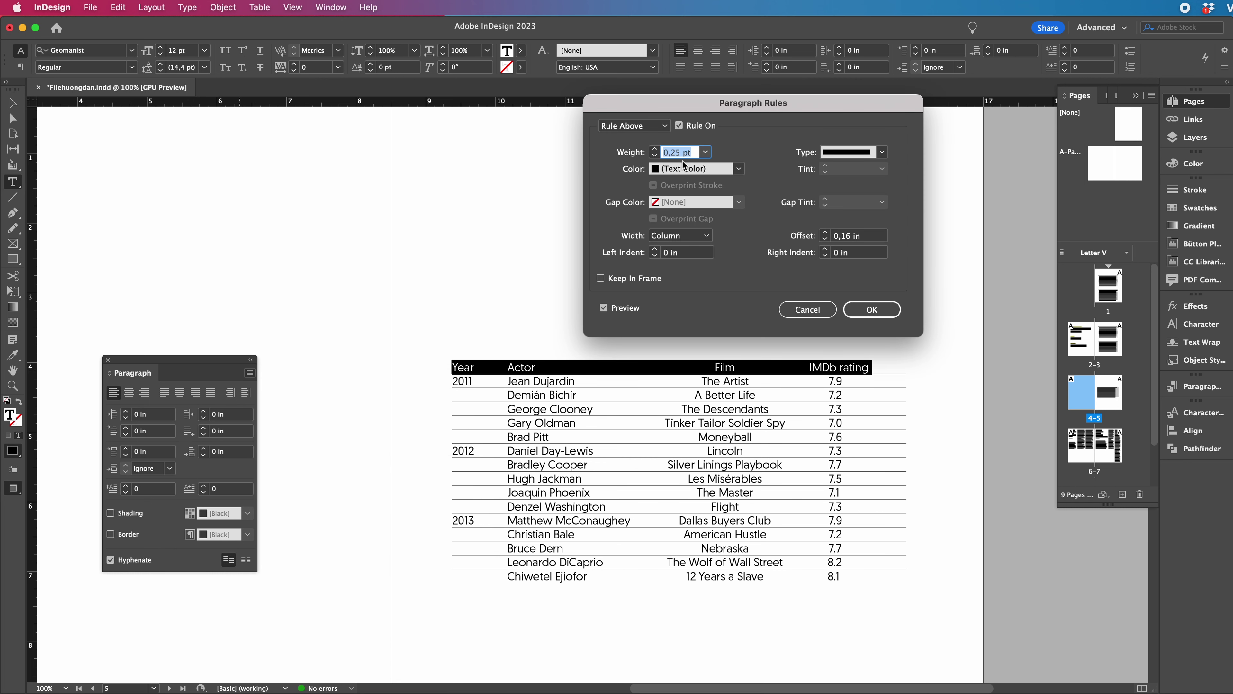
click(705, 152)
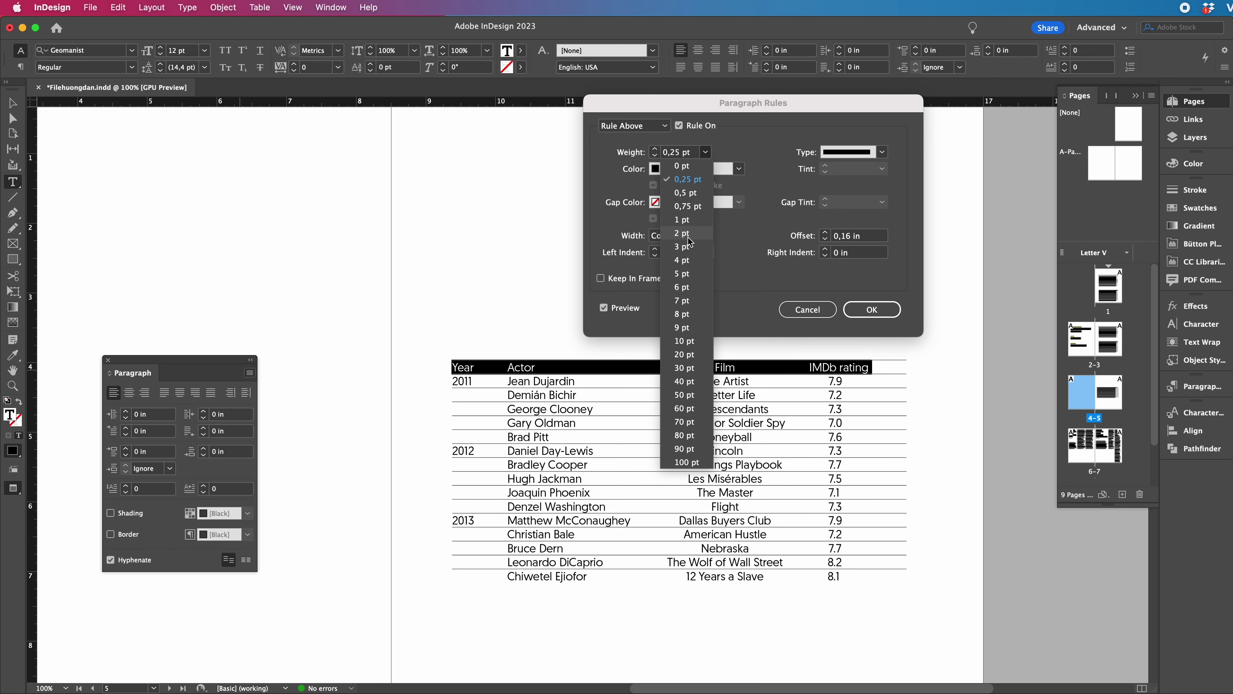
click(687, 234)
click(873, 309)
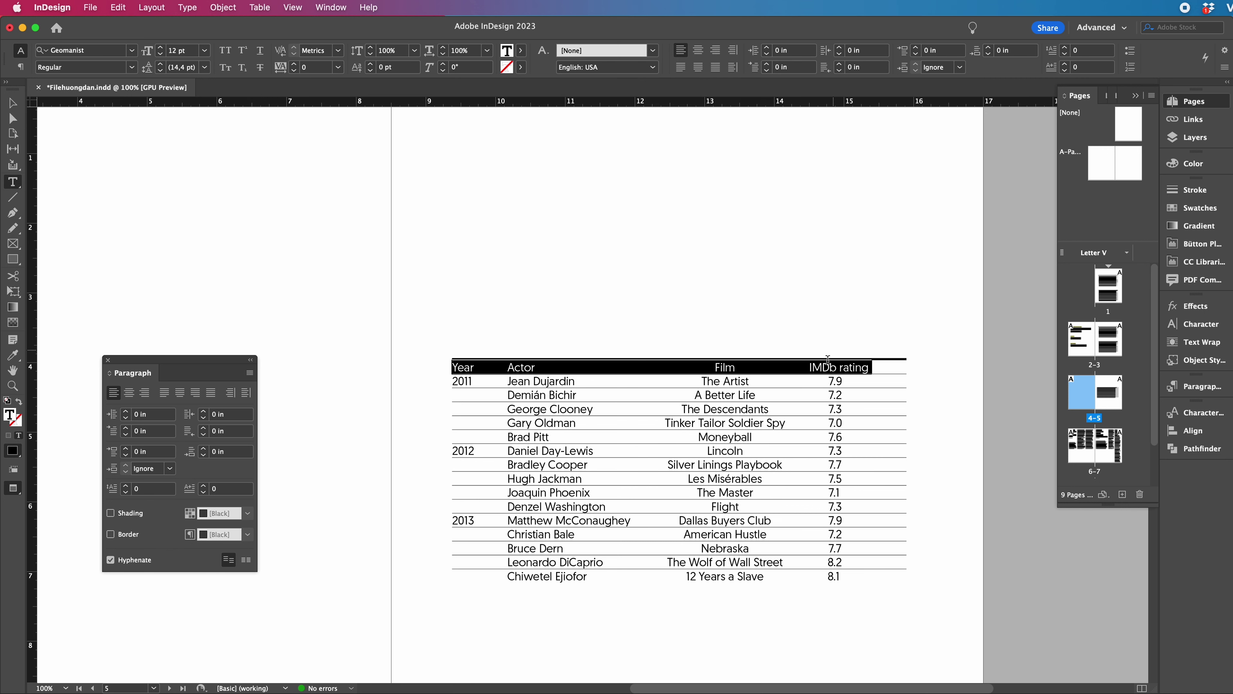
- Set the header line text in Bold
click(829, 367)
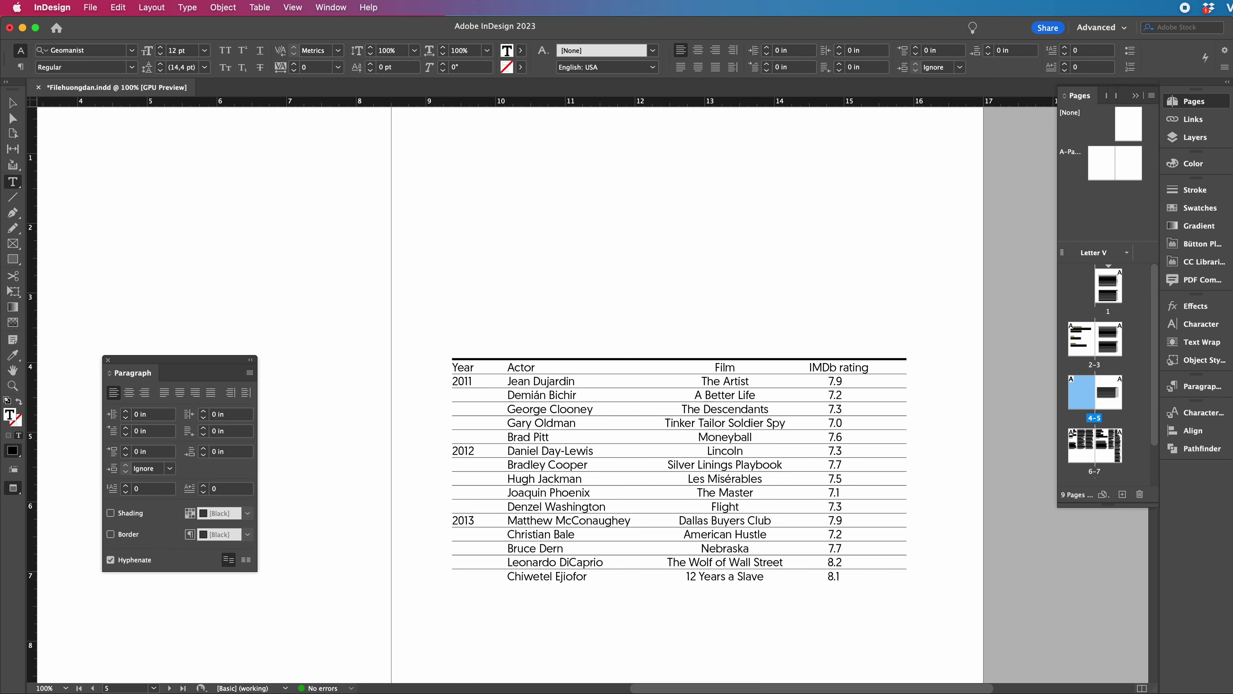
triple_click(559, 366)
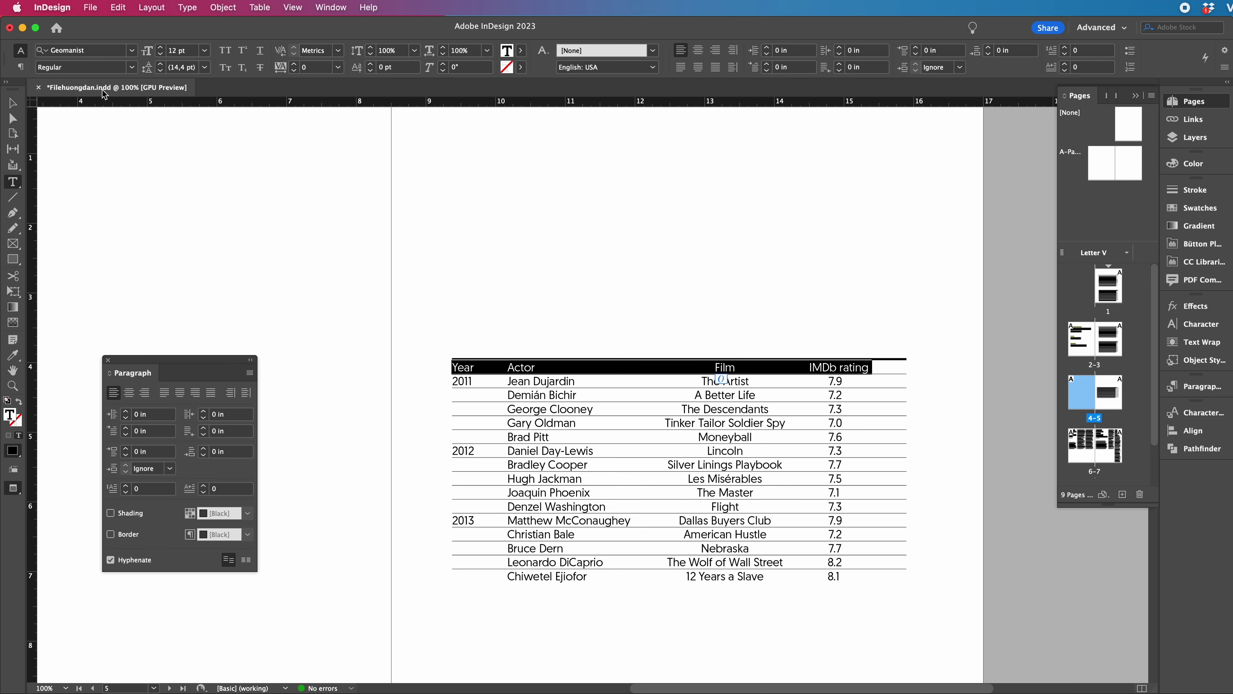
click(131, 66)
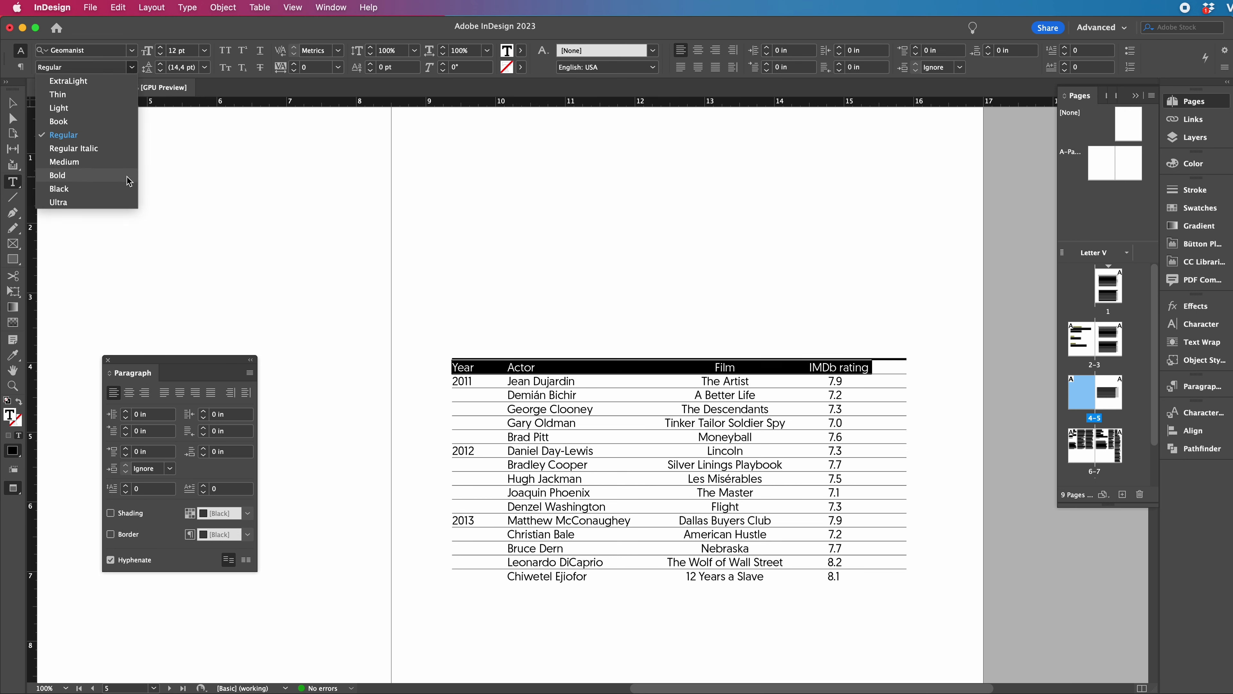
click(129, 181)
click(12, 104)
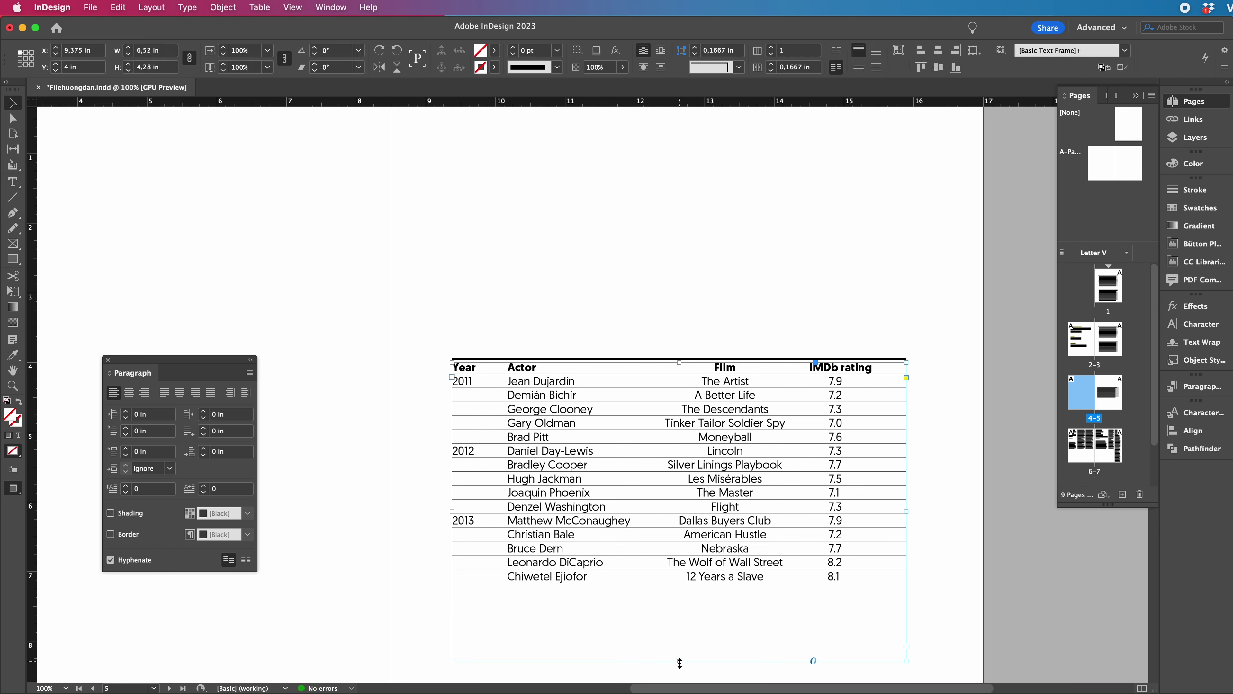
- Shrink the text frame to end at the last row and move it near the page top
drag(679, 661, 679, 583)
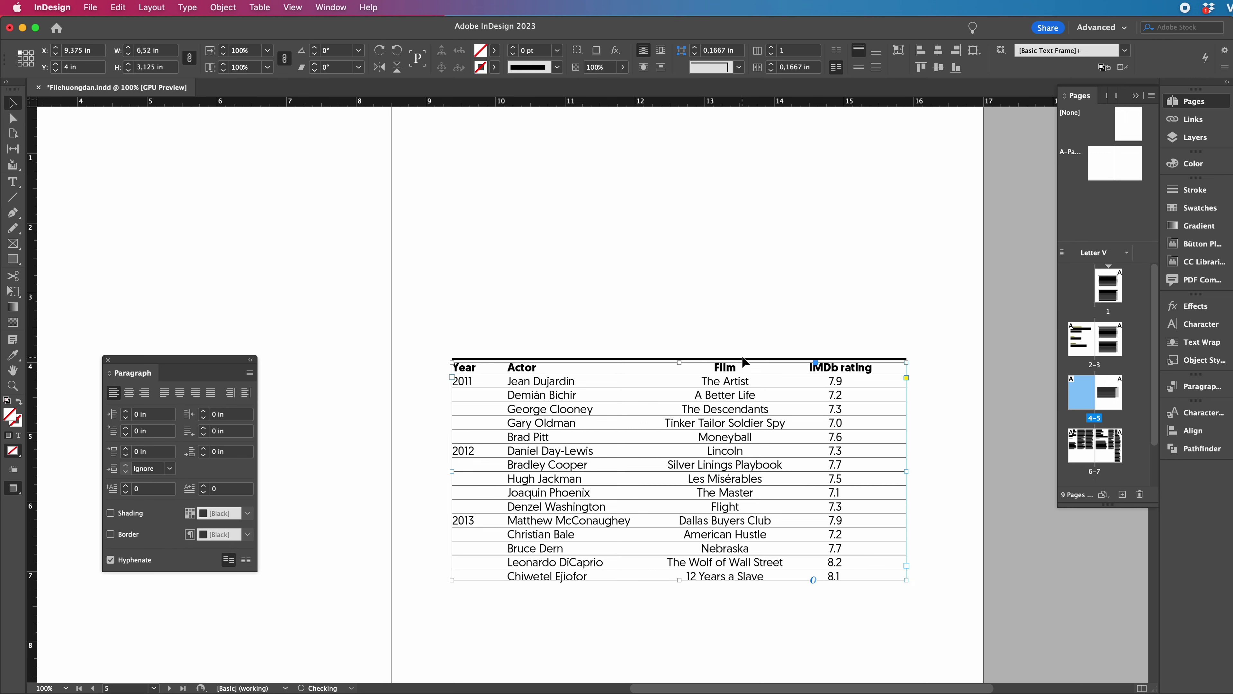
click(741, 354)
drag(788, 565, 807, 315)
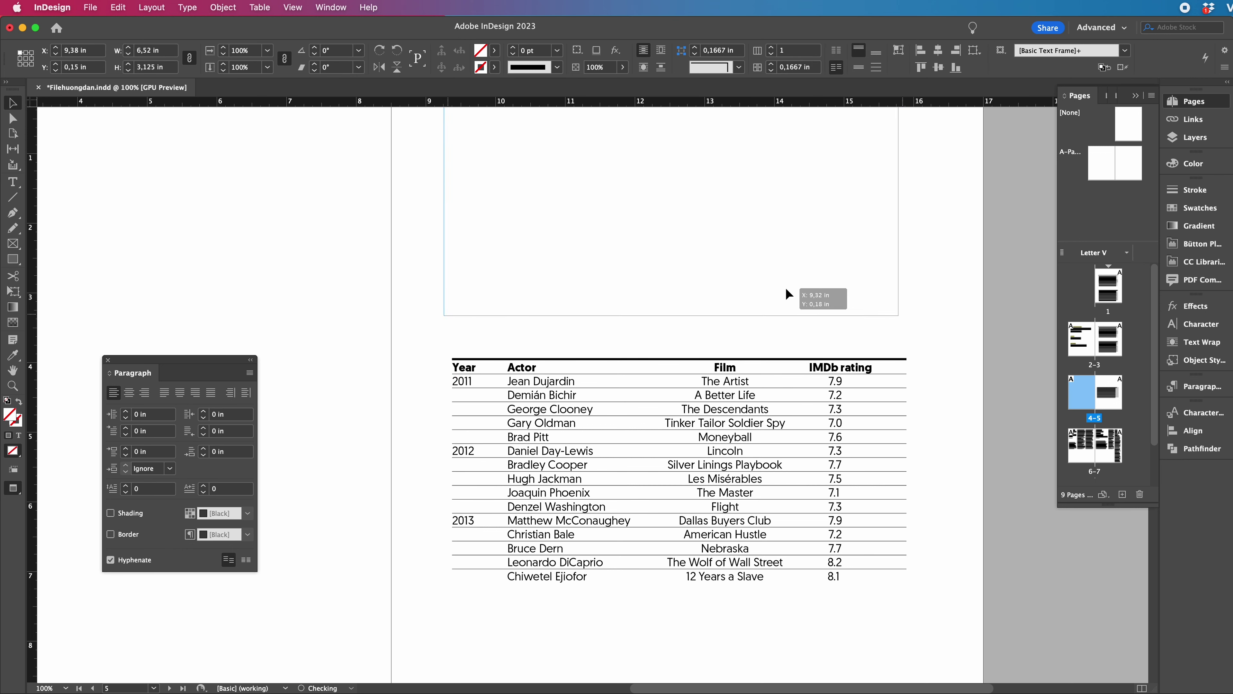
scroll(885, 283, down, 5)
scroll(883, 283, up, 5)
scroll(881, 284, down, 1)
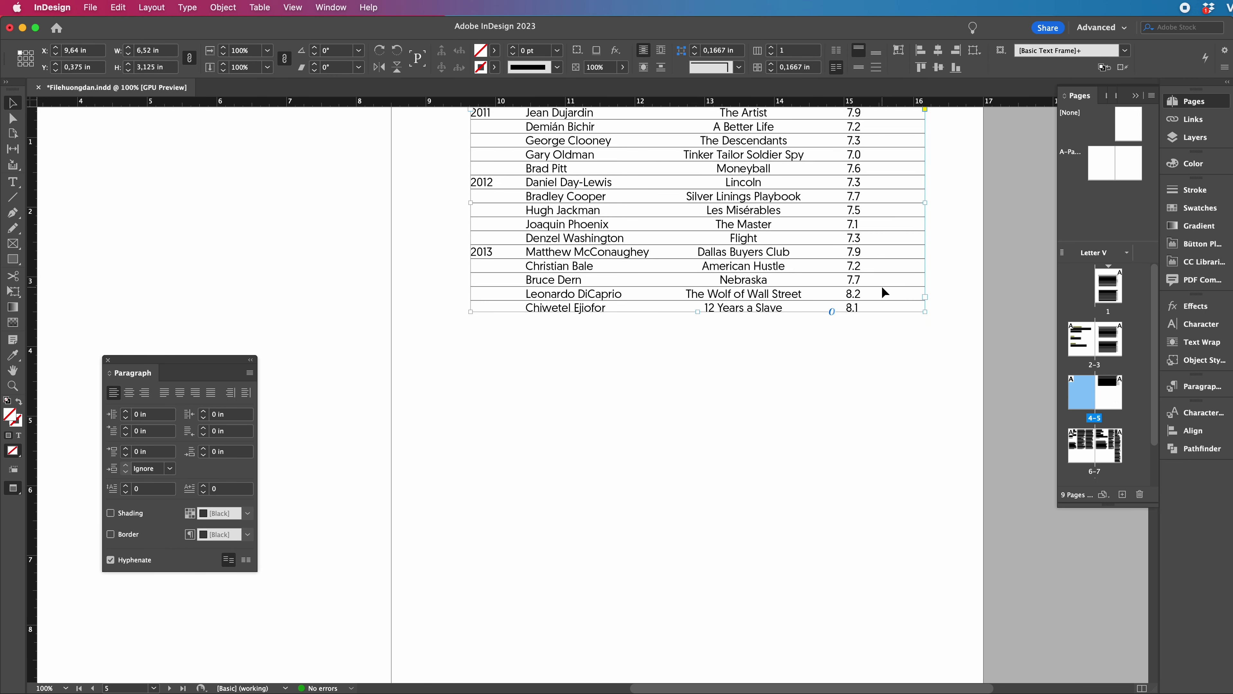
scroll(793, 322, up, 2)
drag(796, 326, 771, 361)
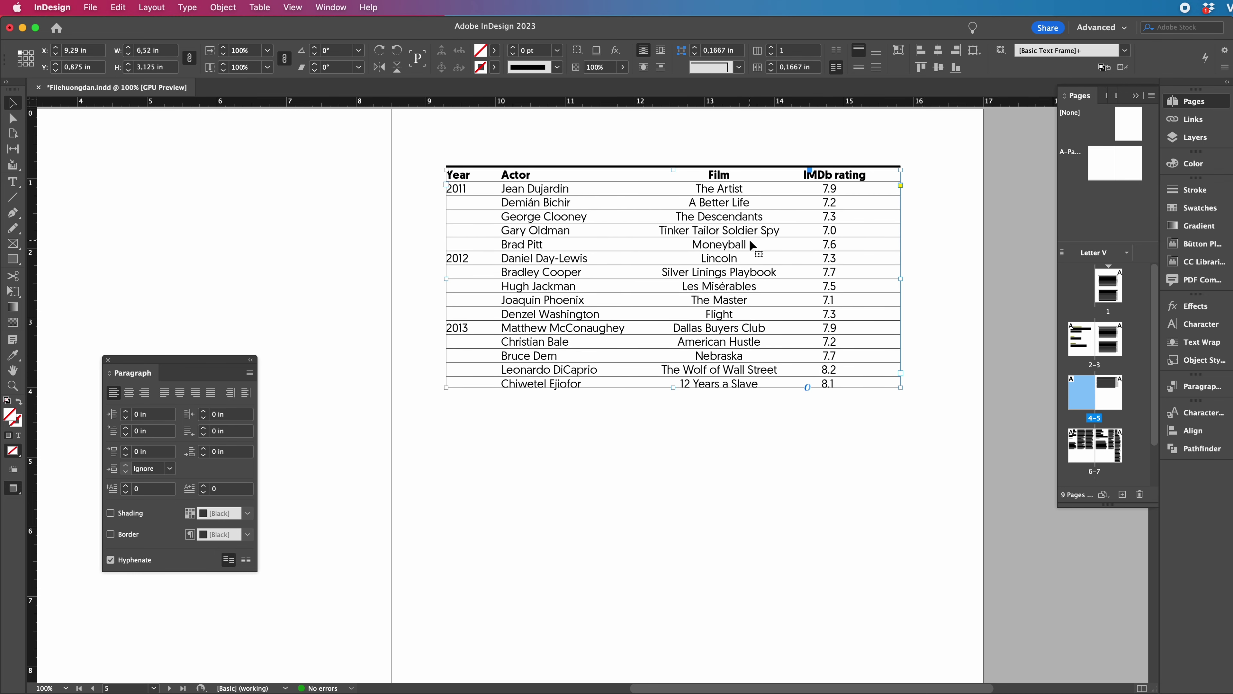
- Place a duplicate of the table below the original and select the copy
mouse_move(751, 244)
mouse_down()
mouse_move(762, 468)
mouse_move(748, 474)
mouse_up()
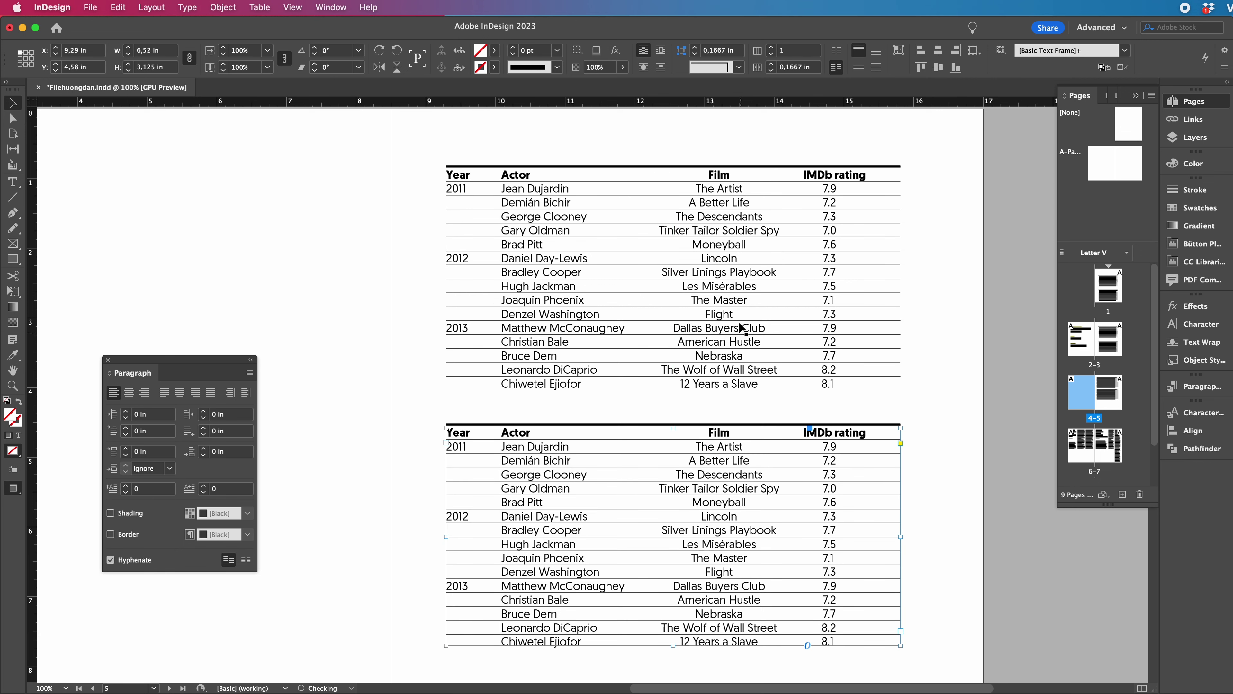
click(740, 253)
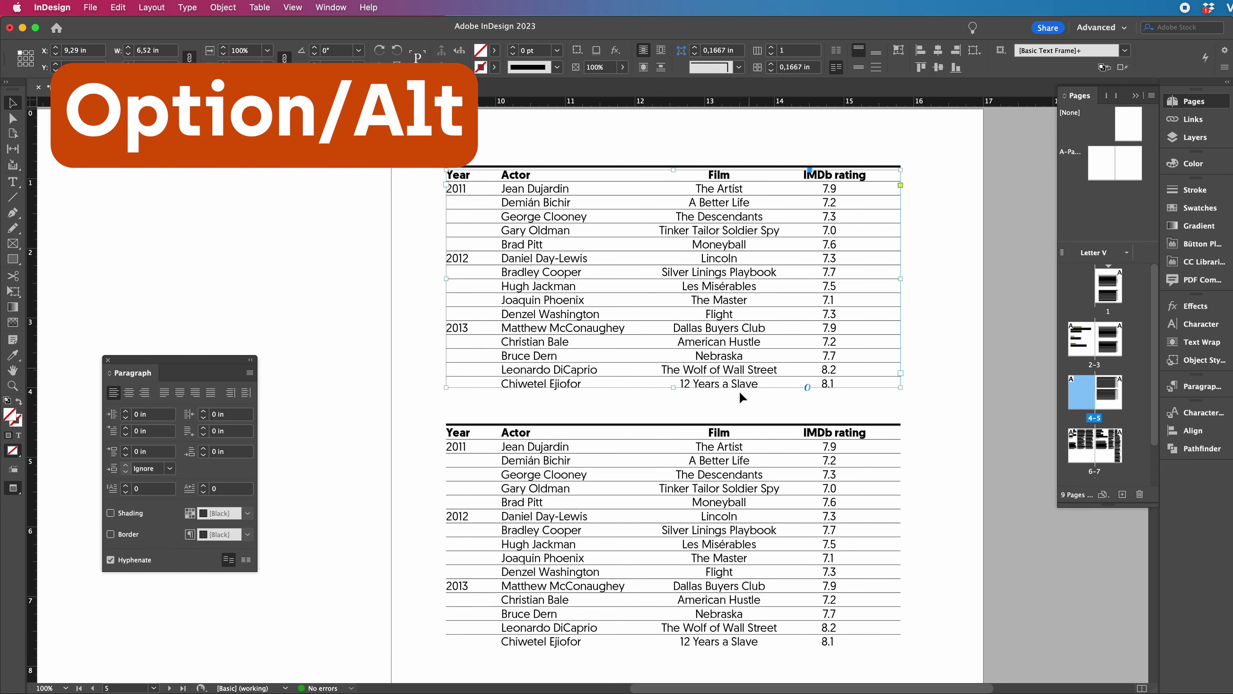
click(733, 445)
click(759, 305)
click(744, 476)
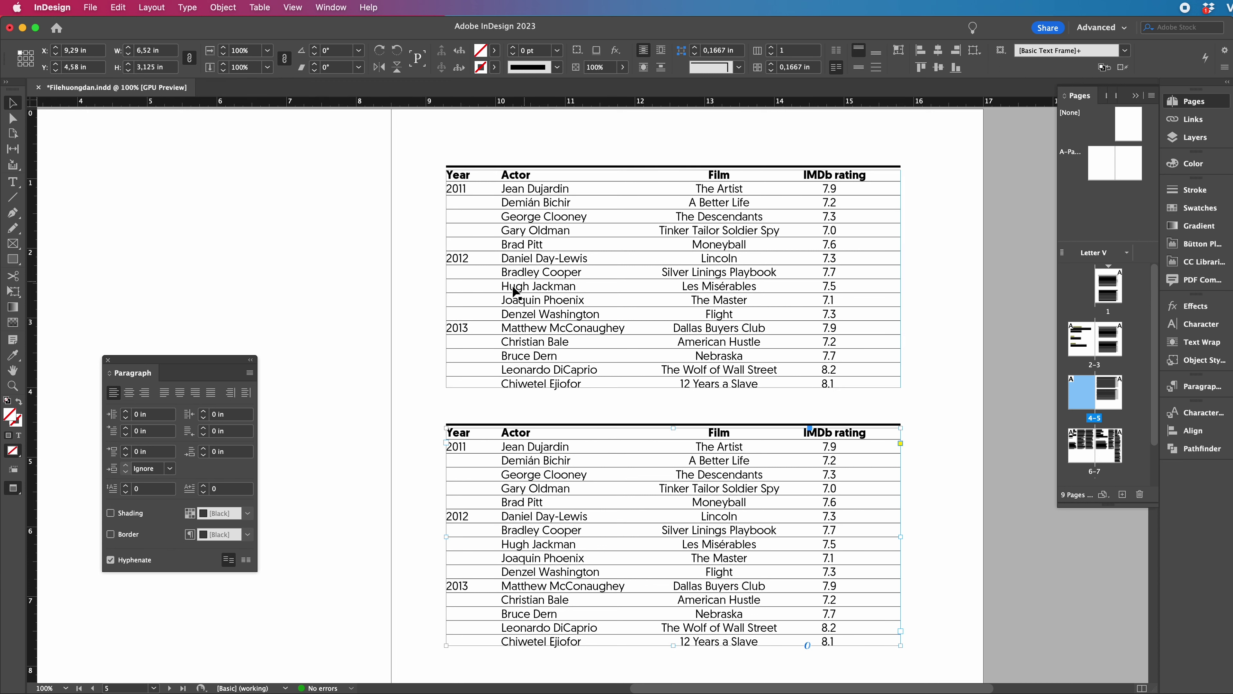
- Turn off Rule Above on the duplicate table's paragraphs
click(250, 374)
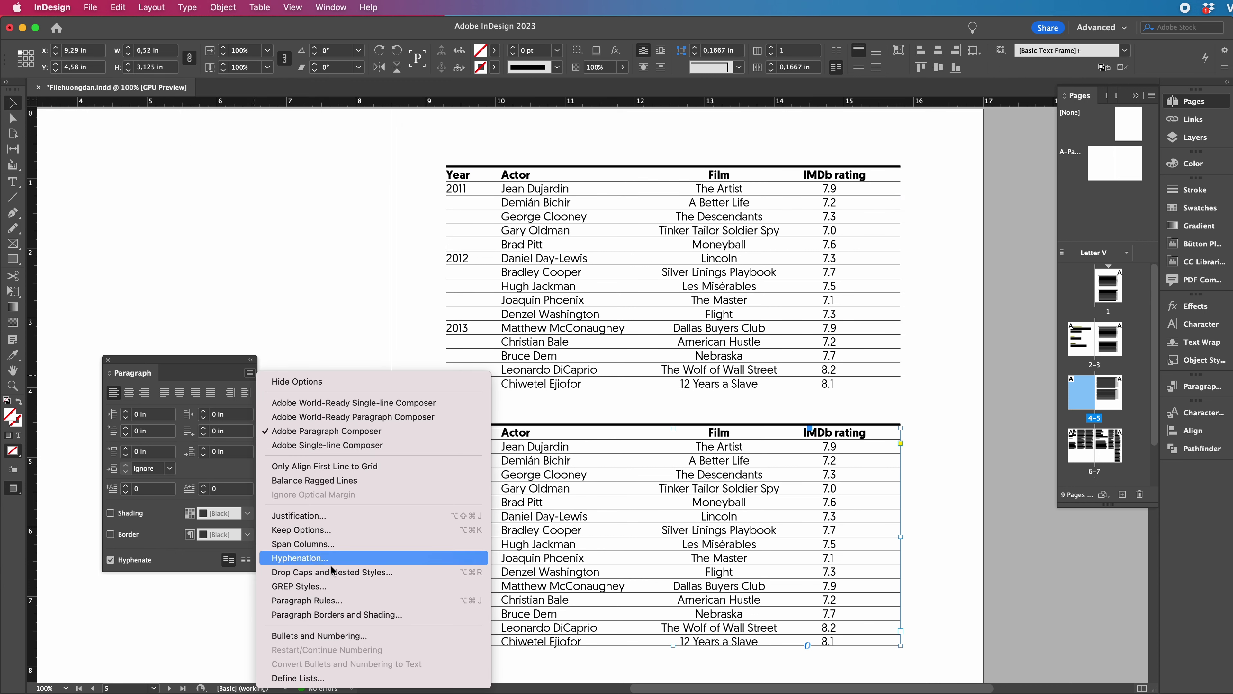
click(329, 604)
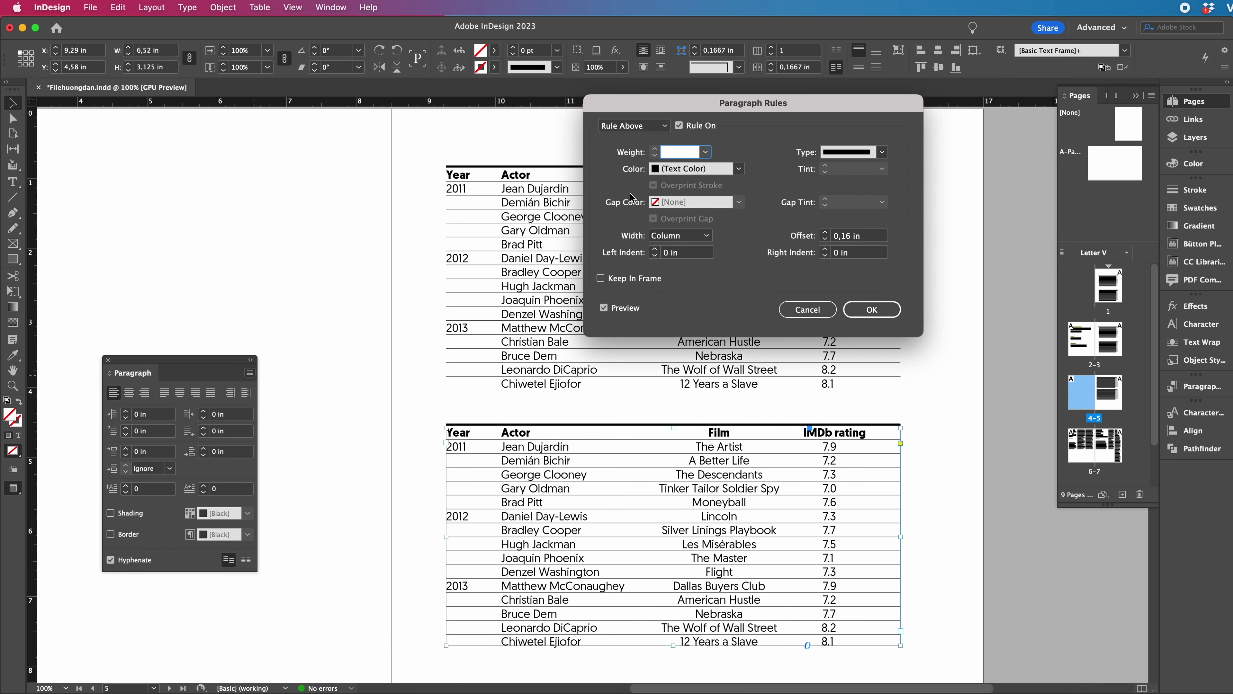
click(679, 125)
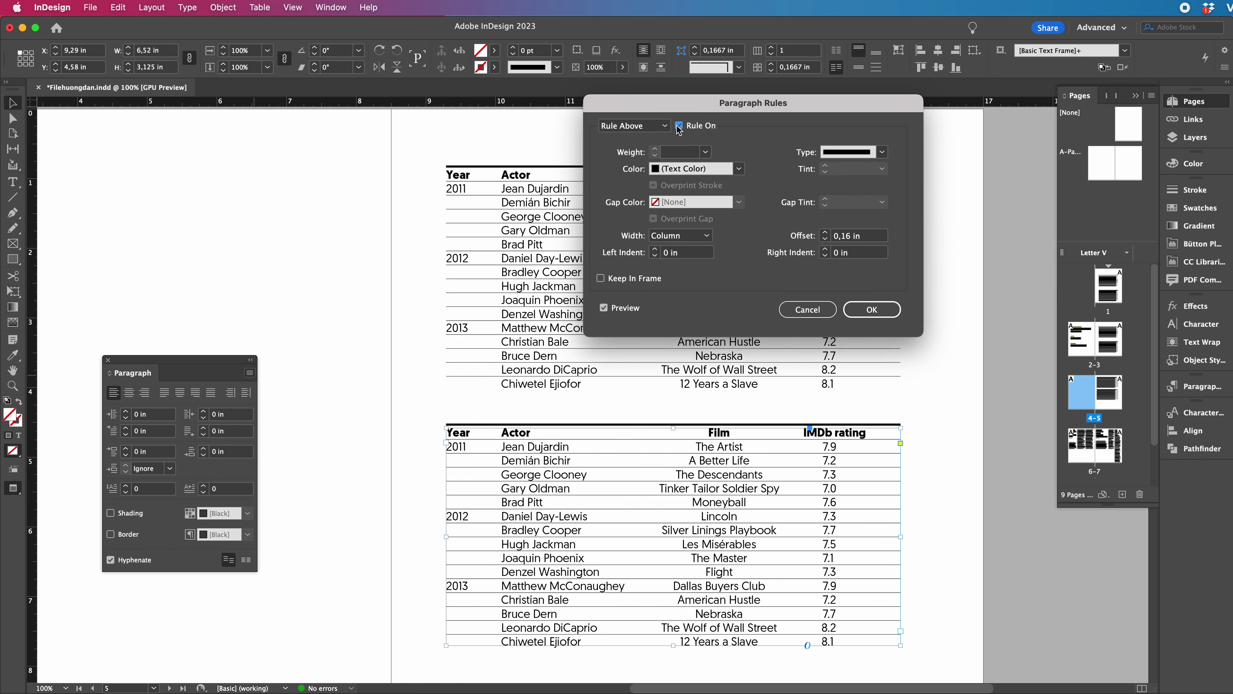
click(859, 314)
- Open Paragraph Borders and Shading and move the dialog aside
click(250, 374)
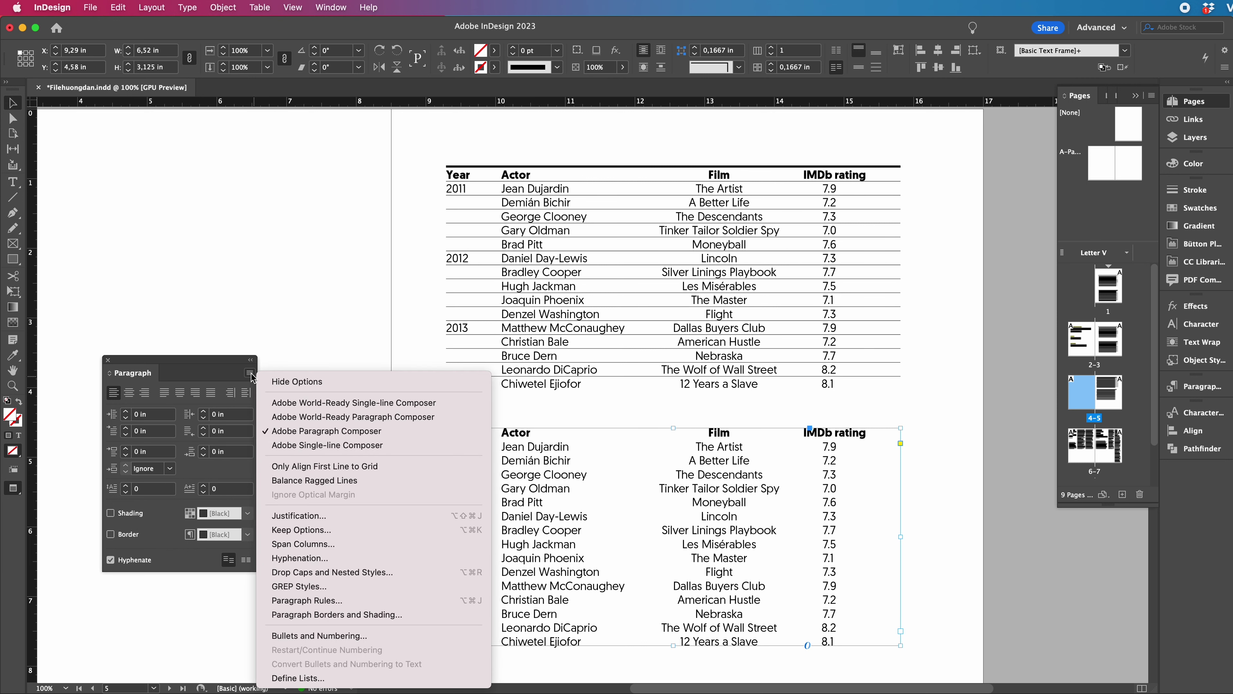
click(308, 621)
mouse_move(362, 413)
mouse_down()
mouse_move(345, 100)
mouse_move(342, 177)
mouse_up()
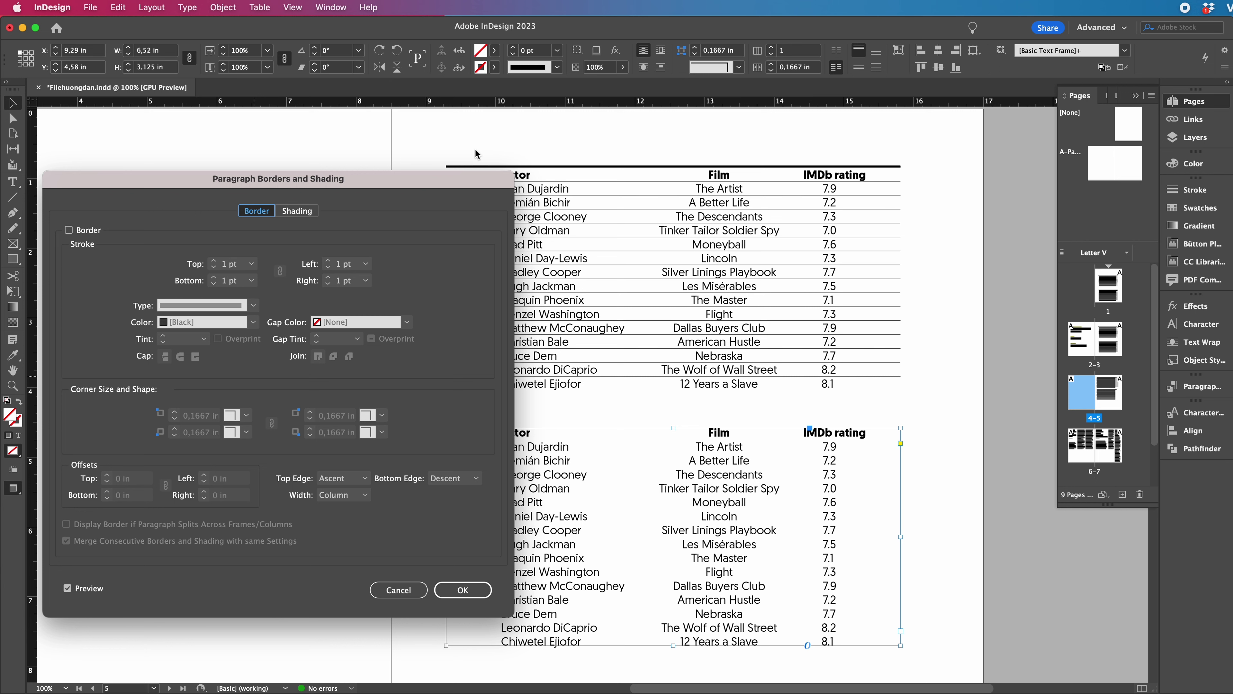
- Toggle the paragraph border on and back off, then show the Shading settings
drag(457, 184, 446, 95)
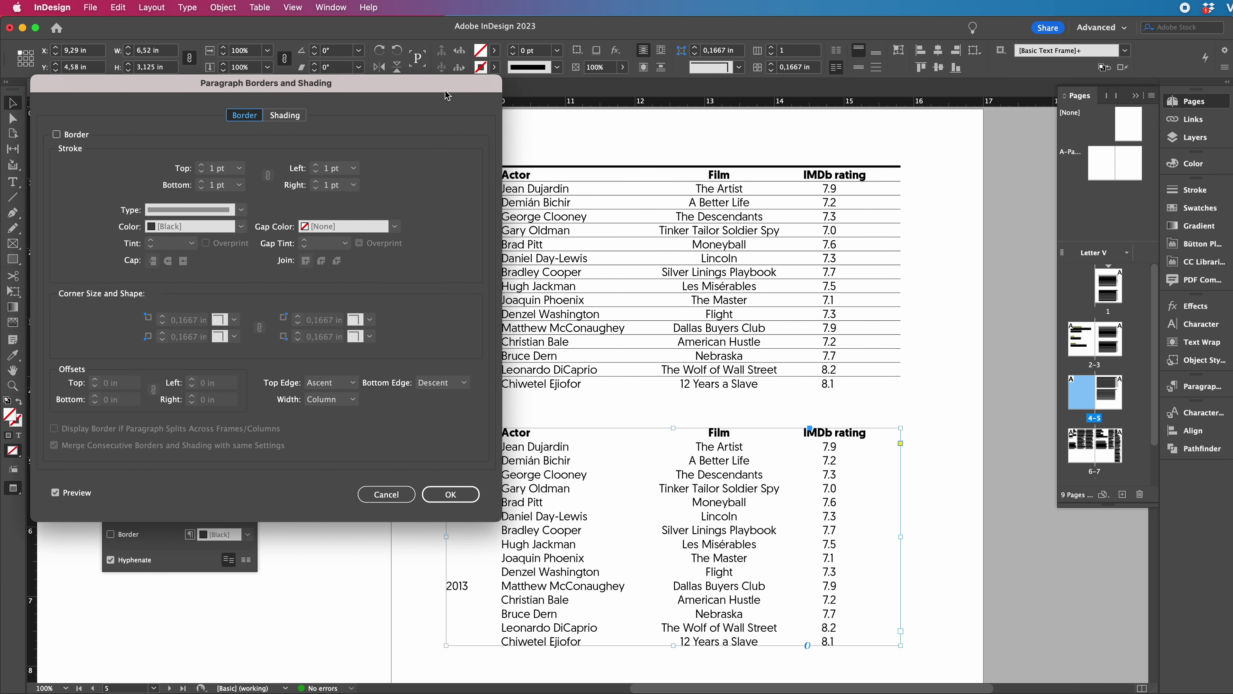
click(56, 135)
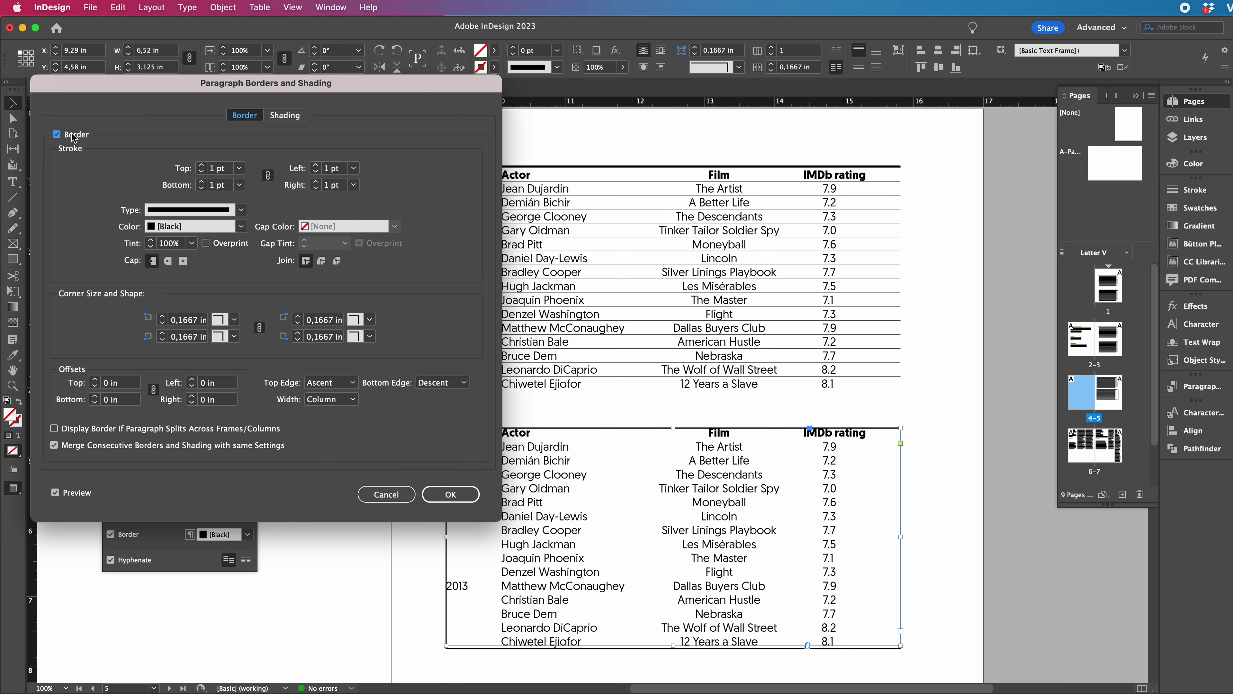
click(57, 136)
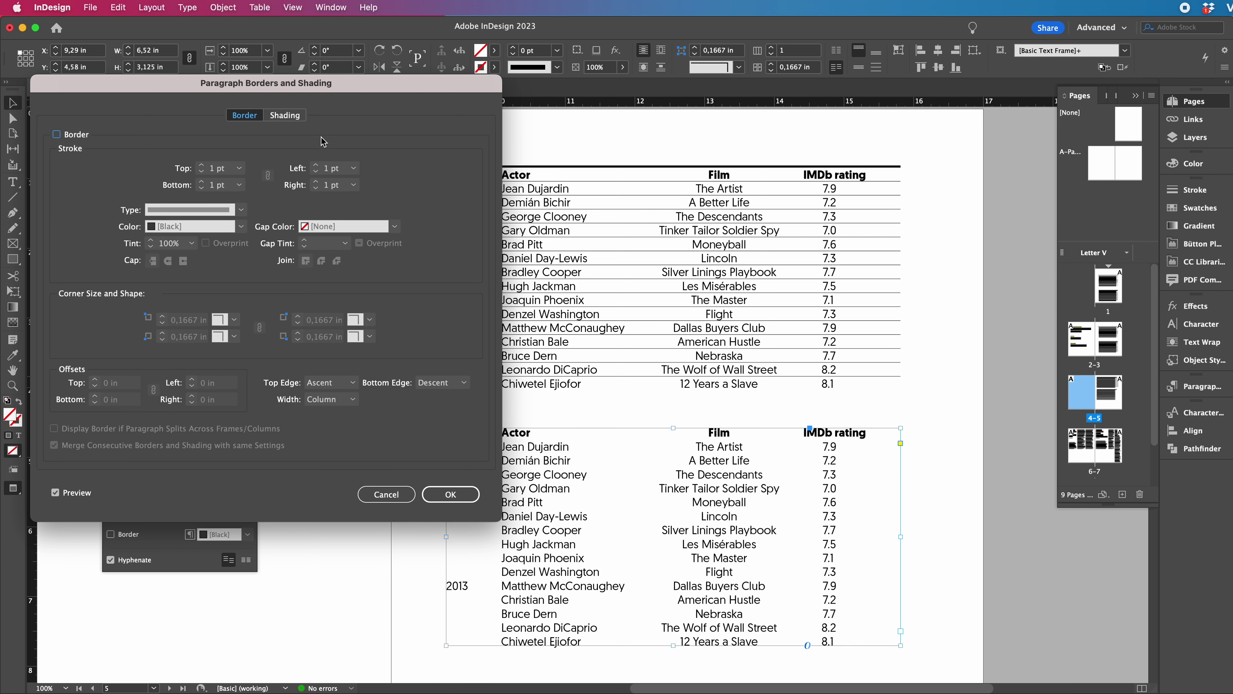
click(298, 118)
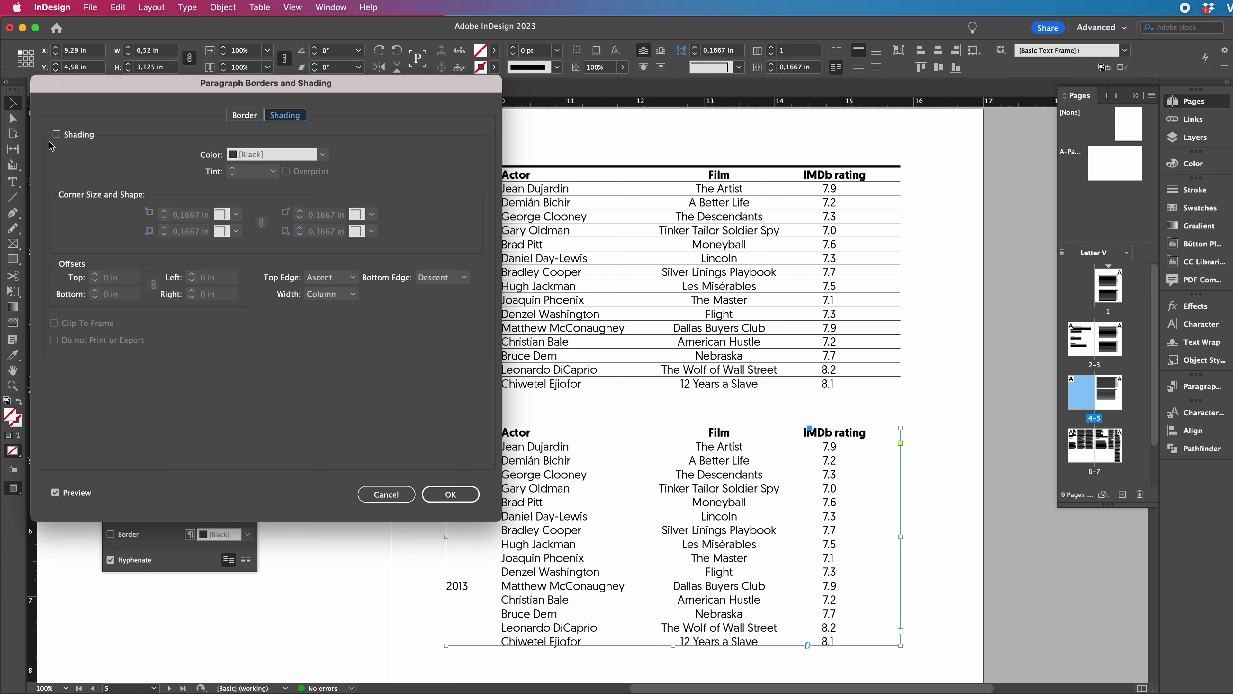
- Turn on paragraph shading in black at a 10% tint
click(56, 134)
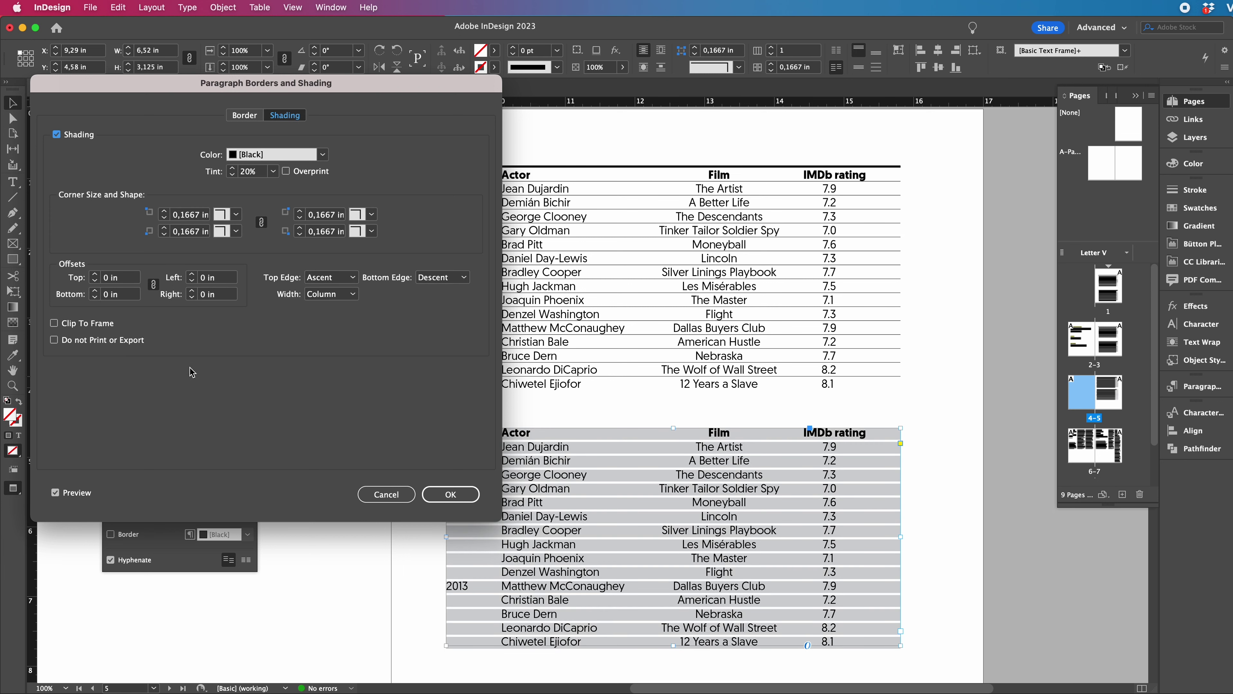
click(56, 494)
click(55, 494)
click(56, 494)
click(273, 172)
click(260, 199)
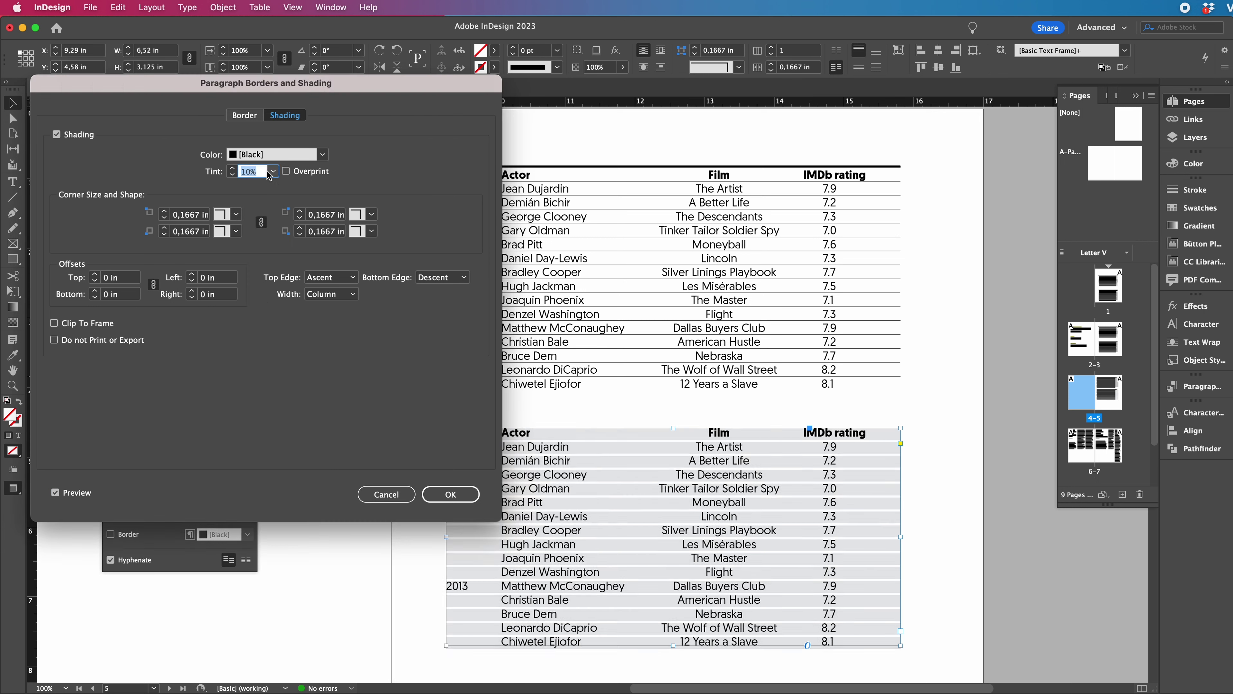
click(272, 172)
click(270, 274)
click(322, 154)
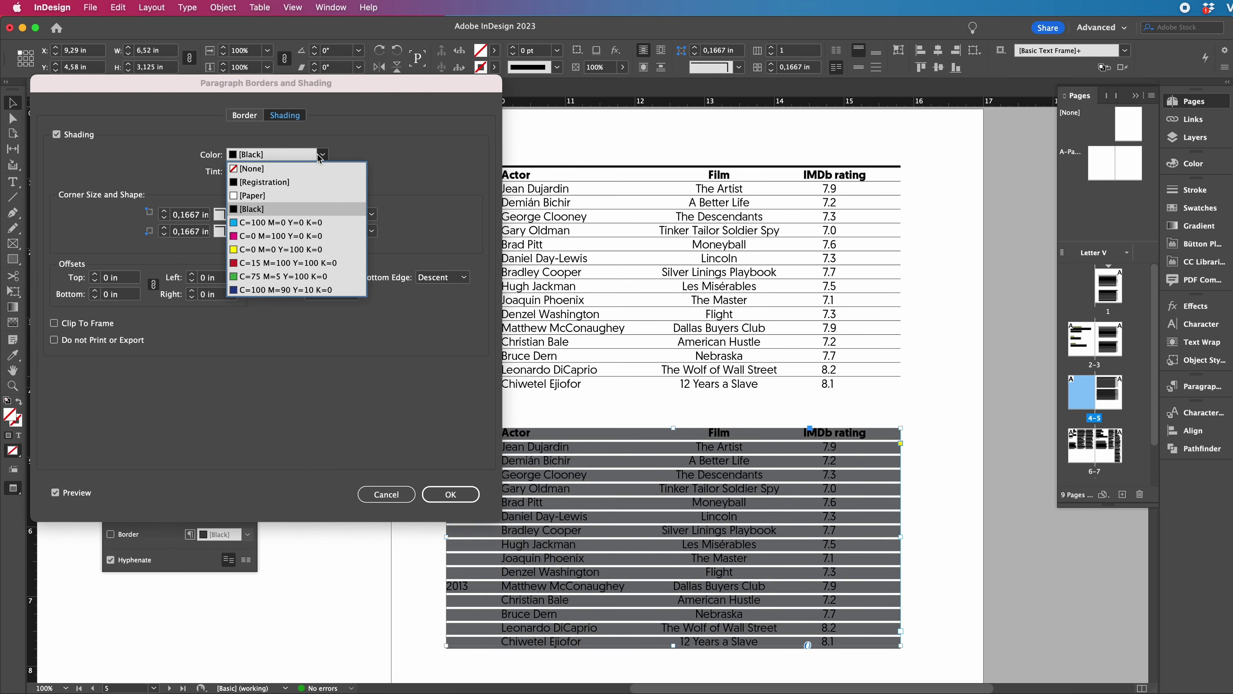
click(285, 263)
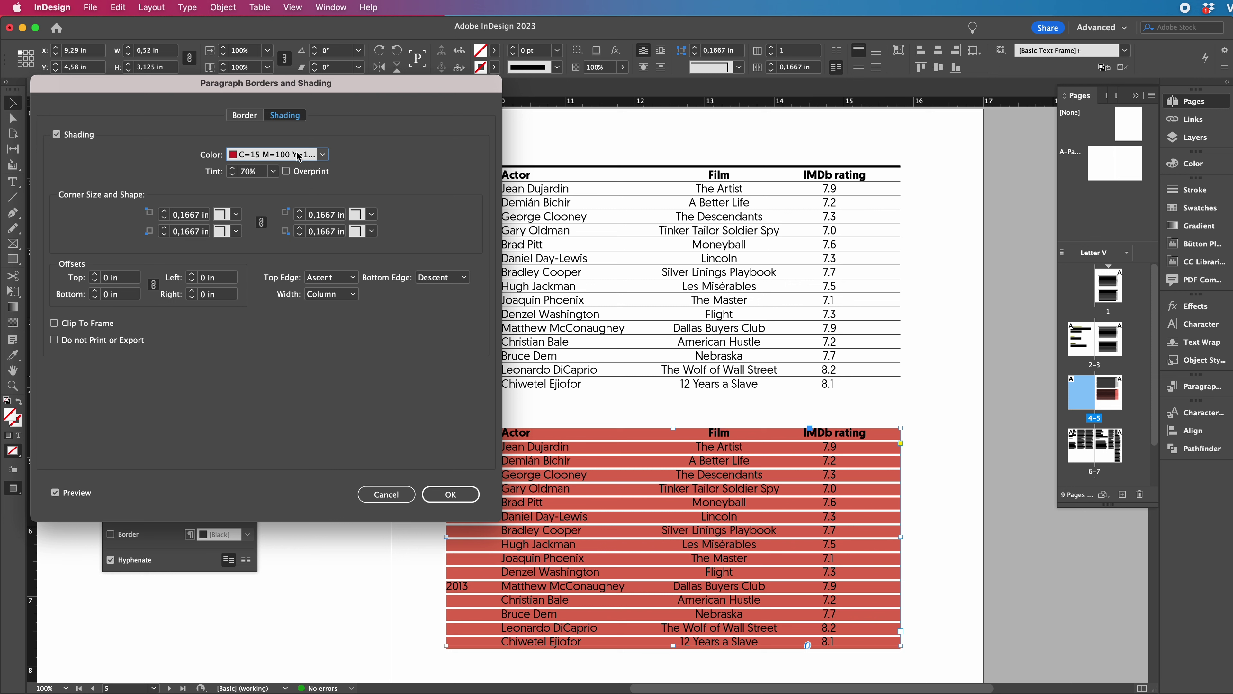
click(319, 156)
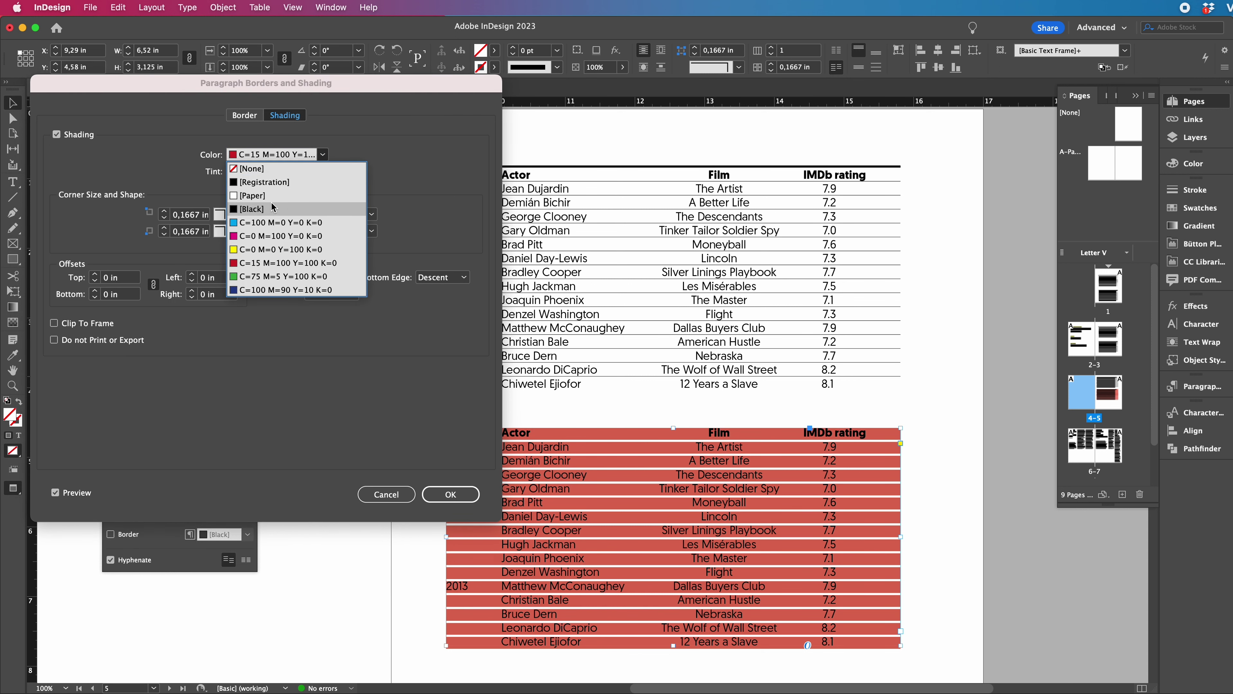
click(274, 208)
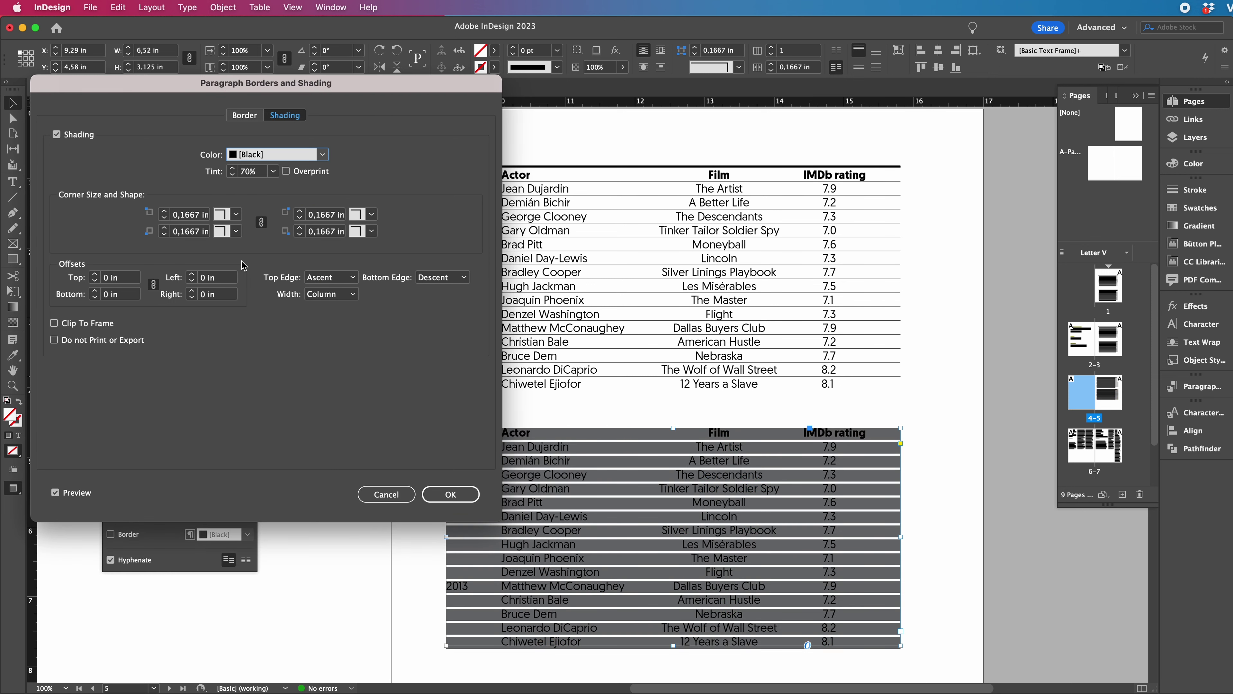
click(273, 172)
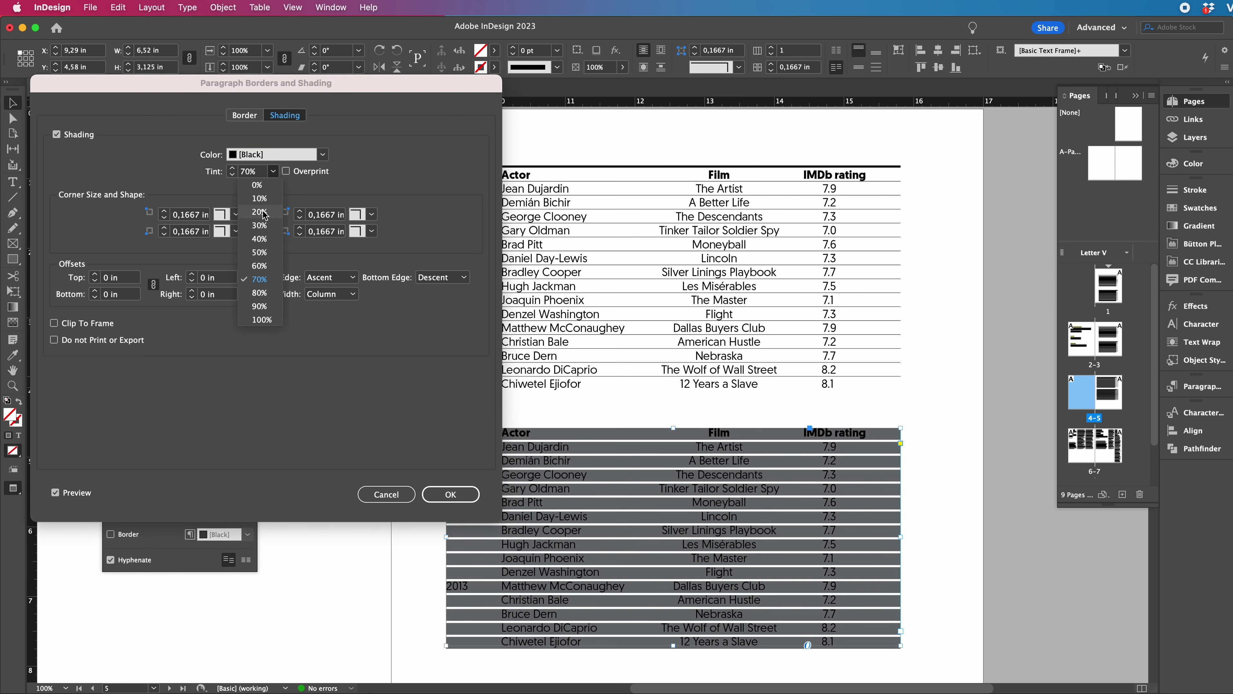
click(267, 200)
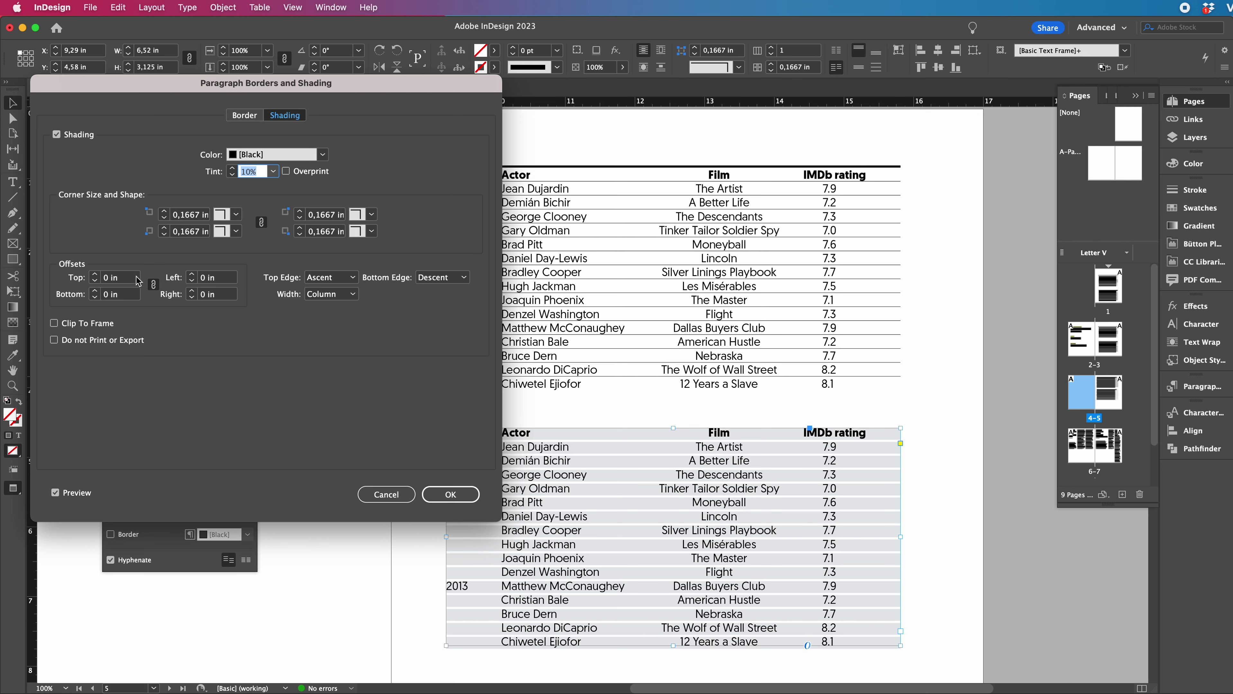
- Unlink the shading offsets, change the top offset to a small value, and confirm
click(154, 286)
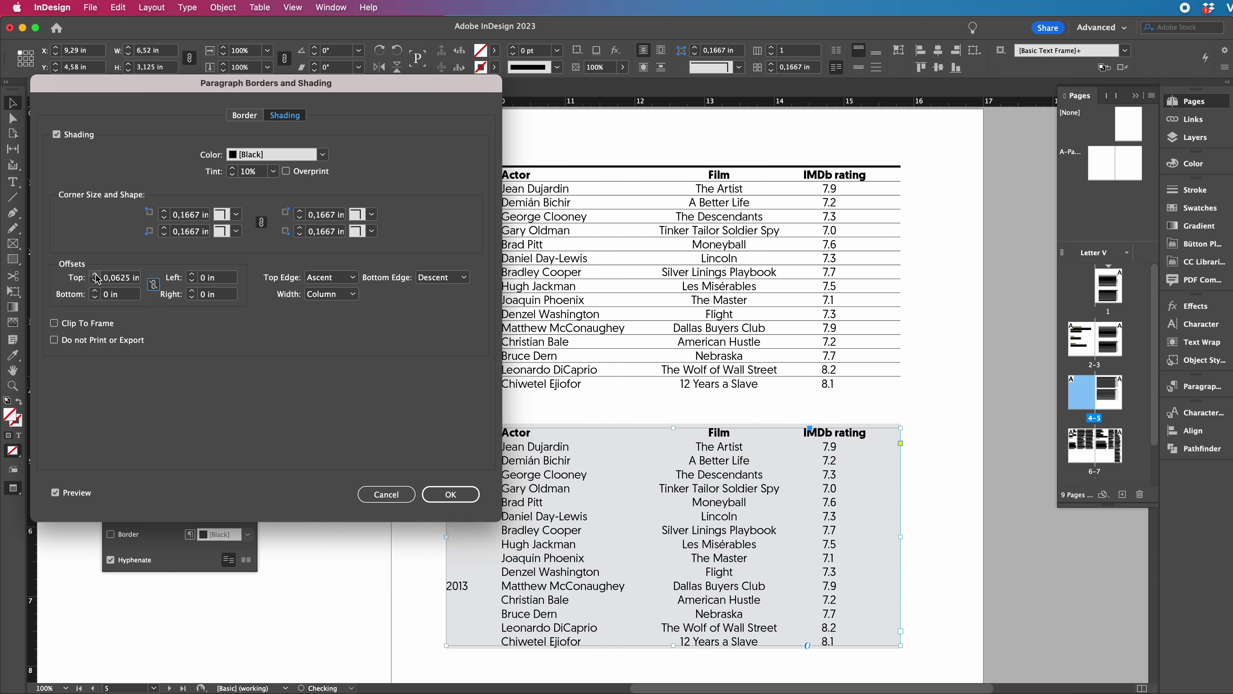
double_click(126, 283)
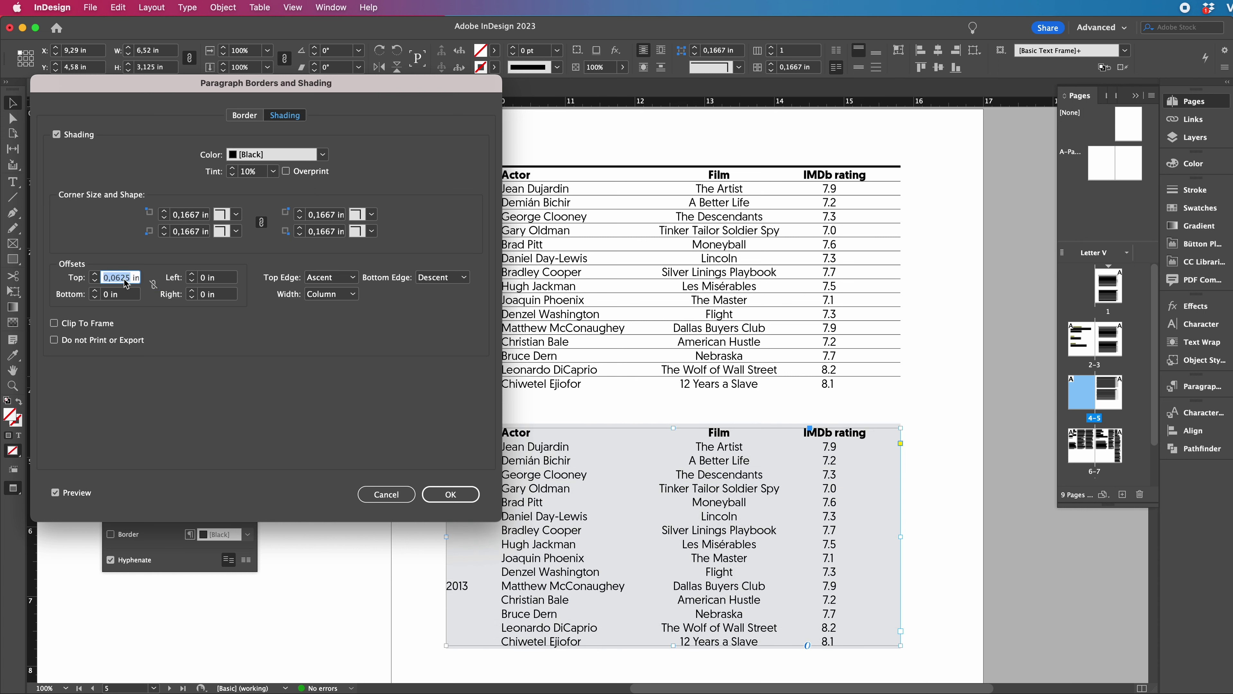
key(BackSpace)
key(Return)
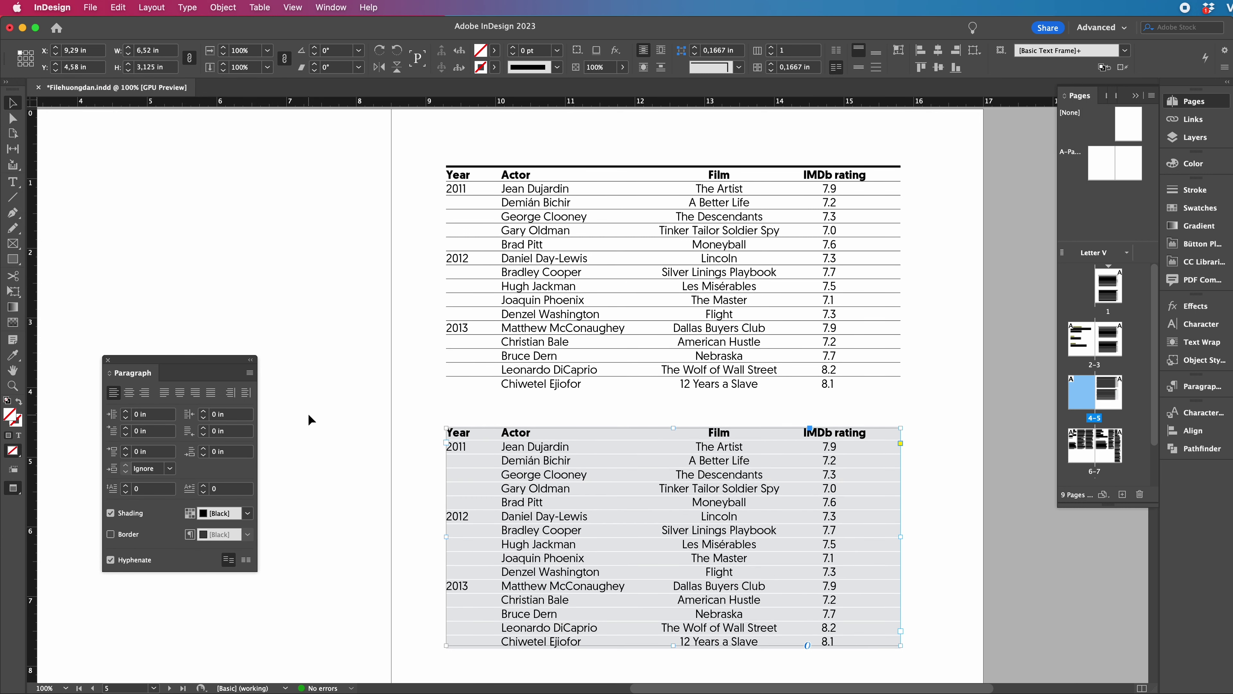
scroll(648, 481, down, 5)
- Give the second table's header row 100% black shading
key(super+equal)
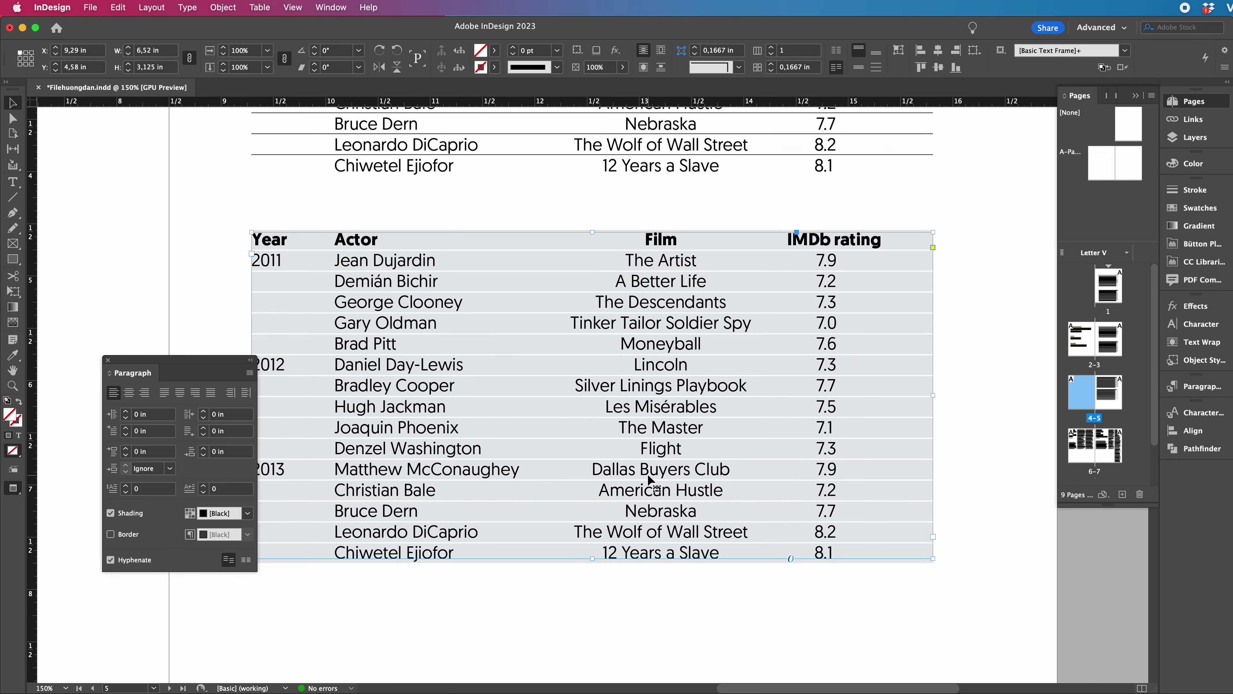
scroll(629, 425, up, 3)
scroll(629, 425, left, 3)
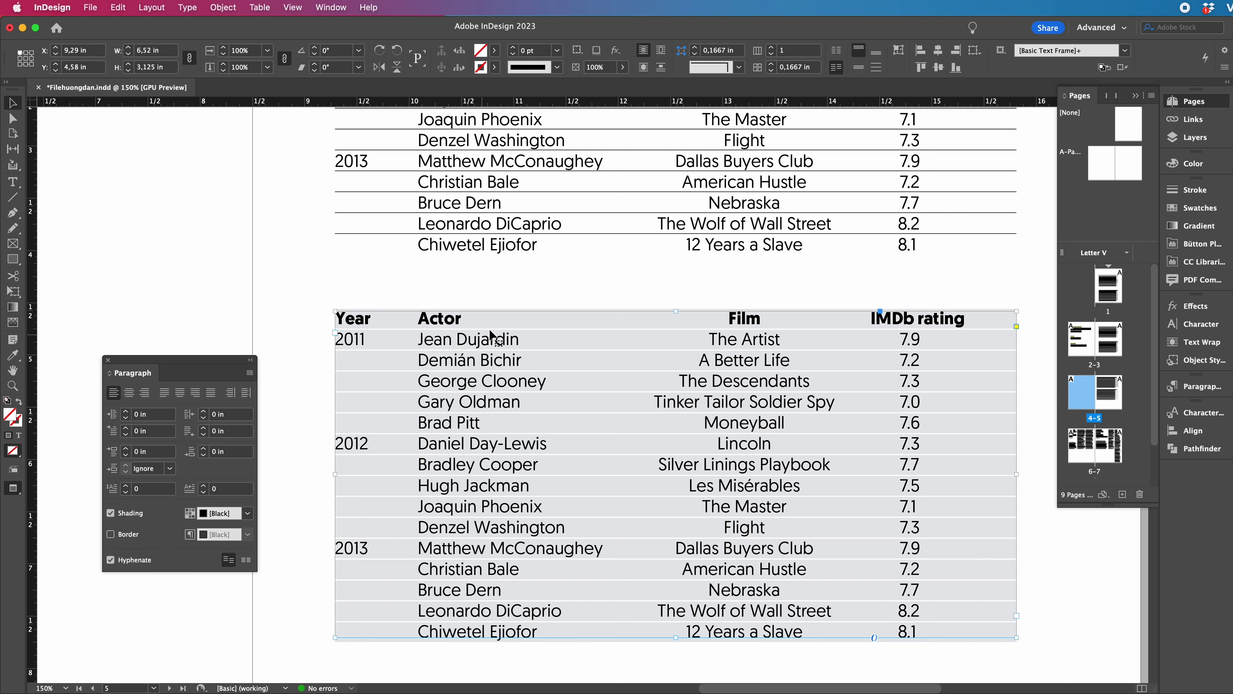
click(541, 328)
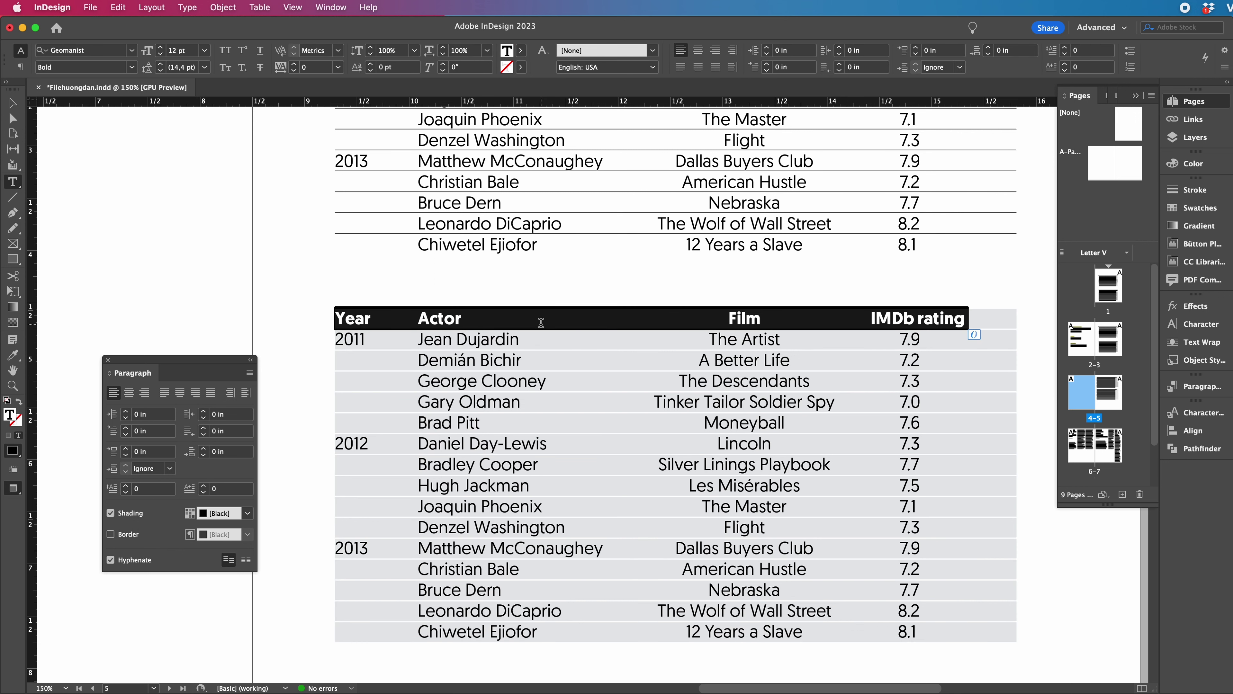
click(247, 374)
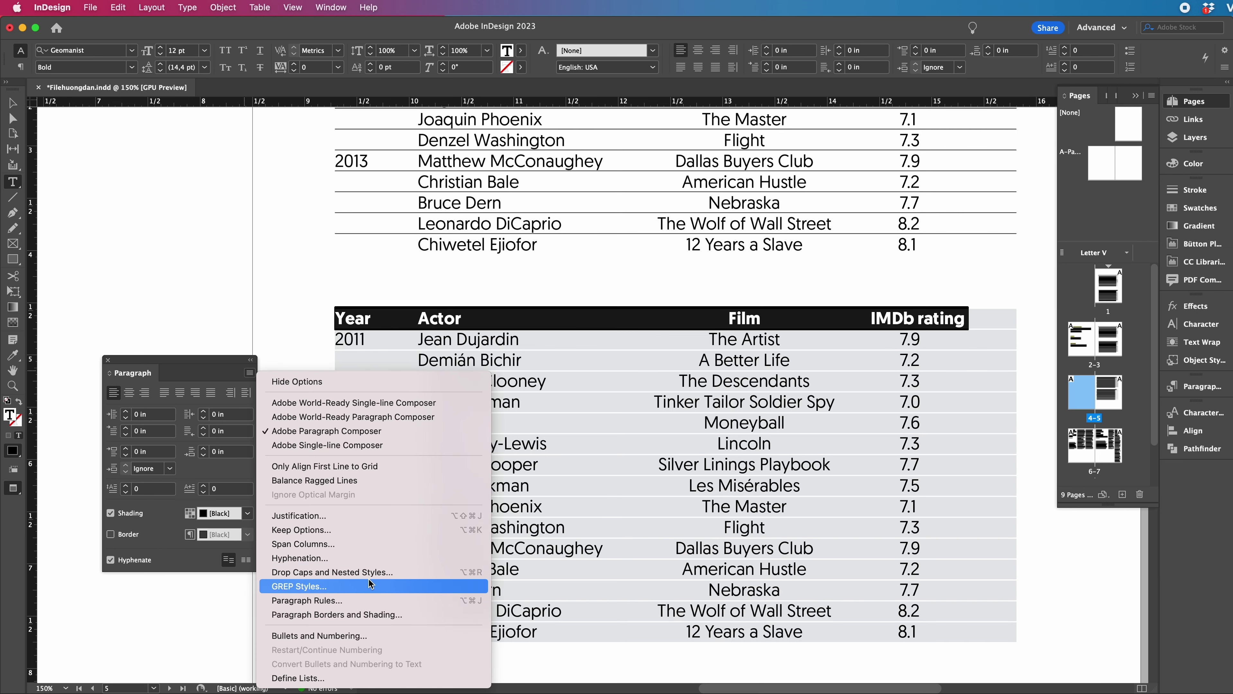
click(360, 615)
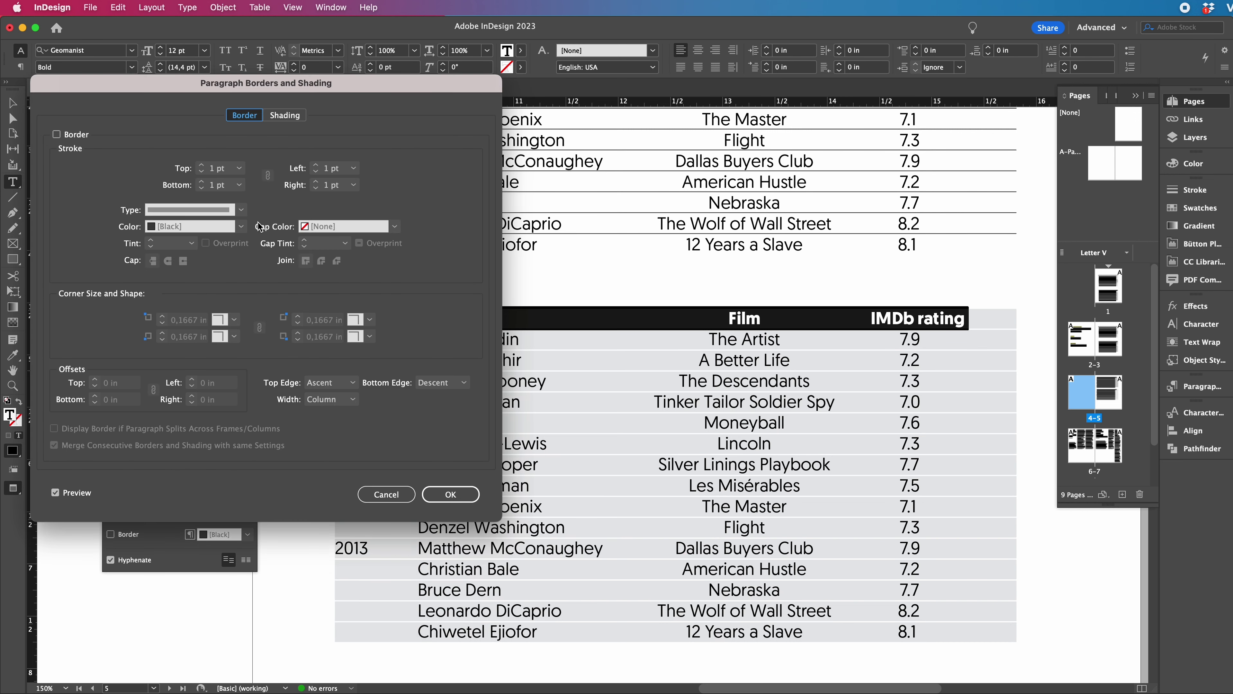
click(284, 115)
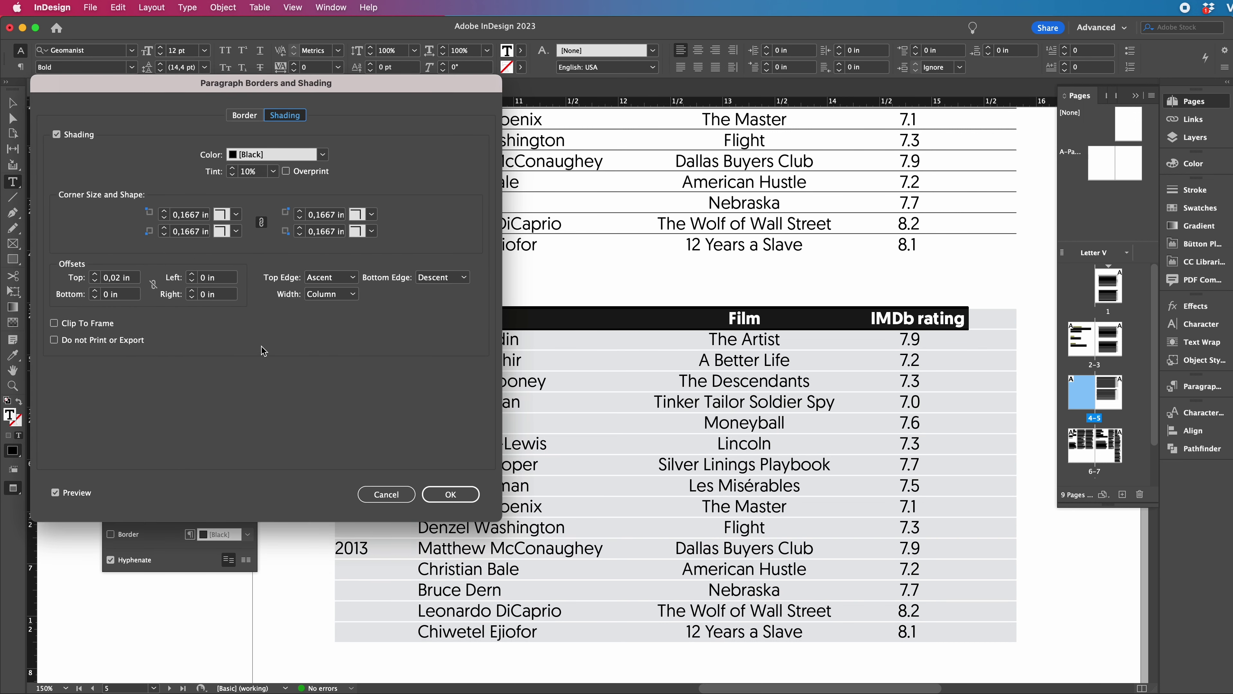
click(273, 172)
click(270, 320)
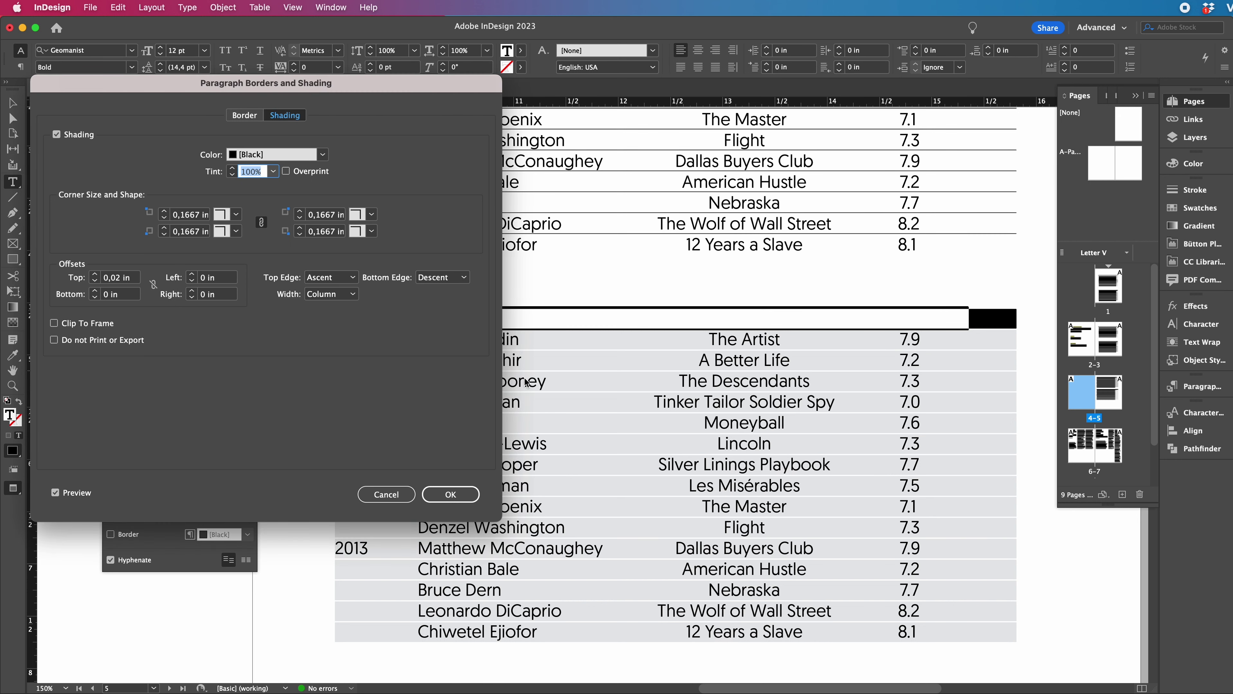
click(451, 494)
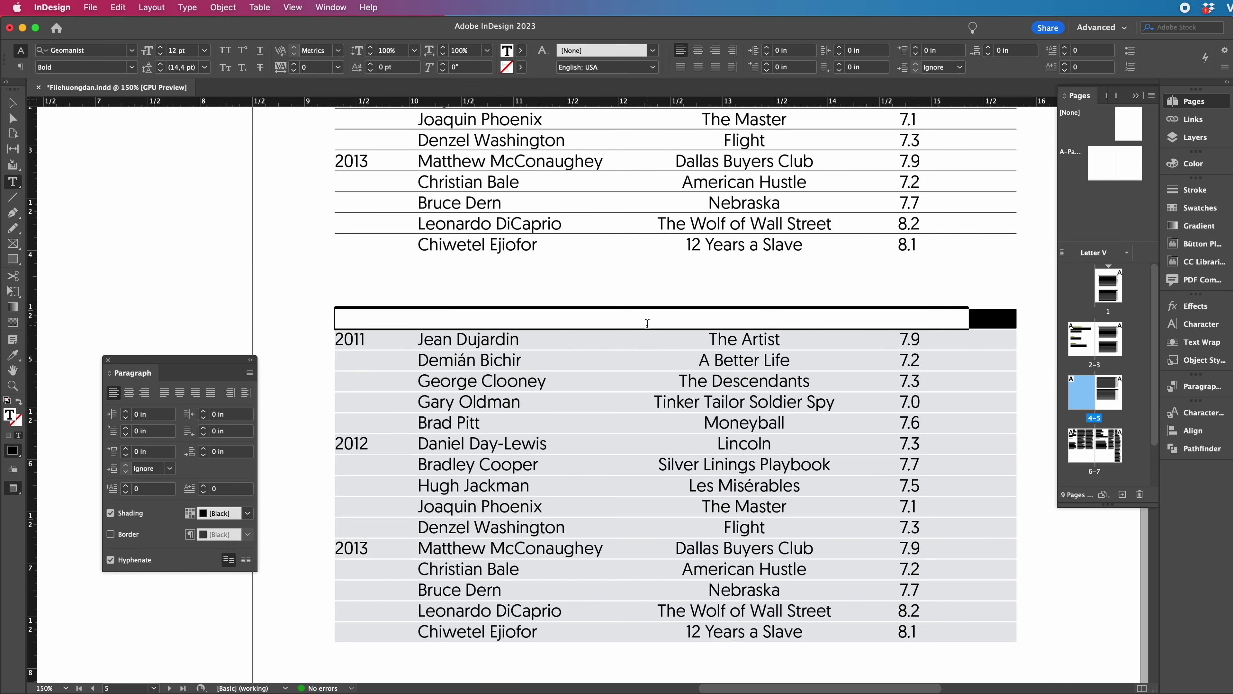
- Colour the header row text with the [Paper] swatch
click(647, 321)
triple_click(652, 324)
click(1199, 207)
click(1045, 253)
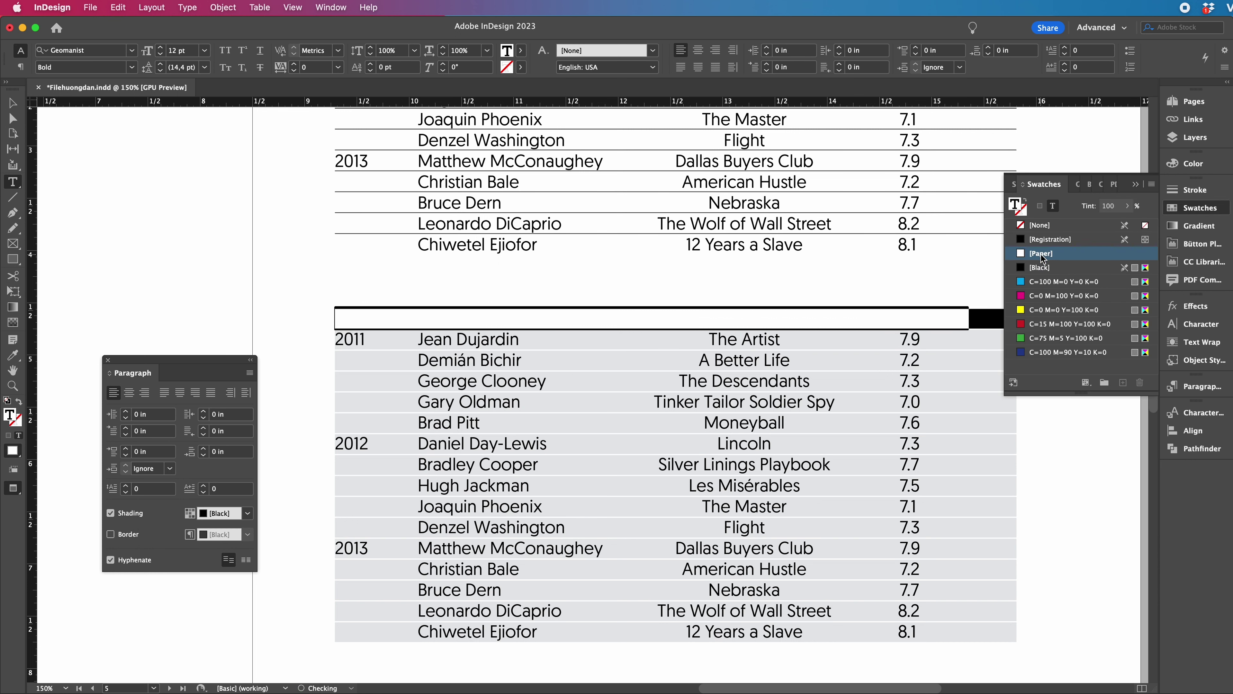
click(815, 297)
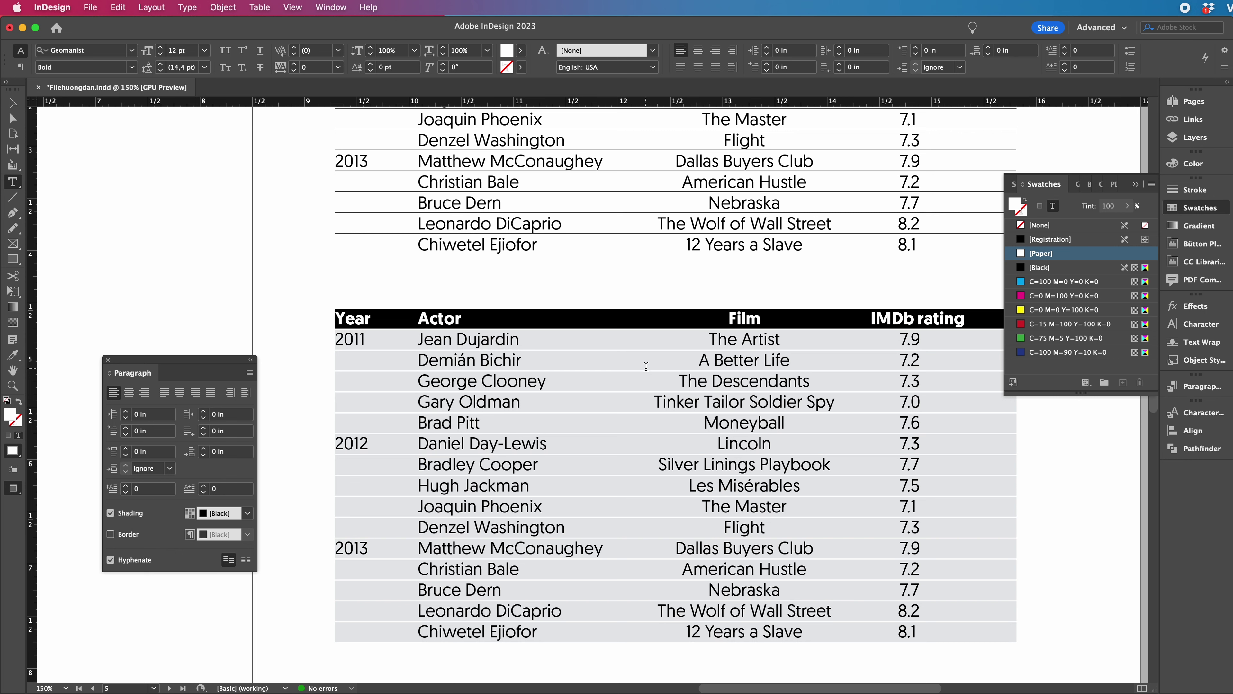
click(532, 359)
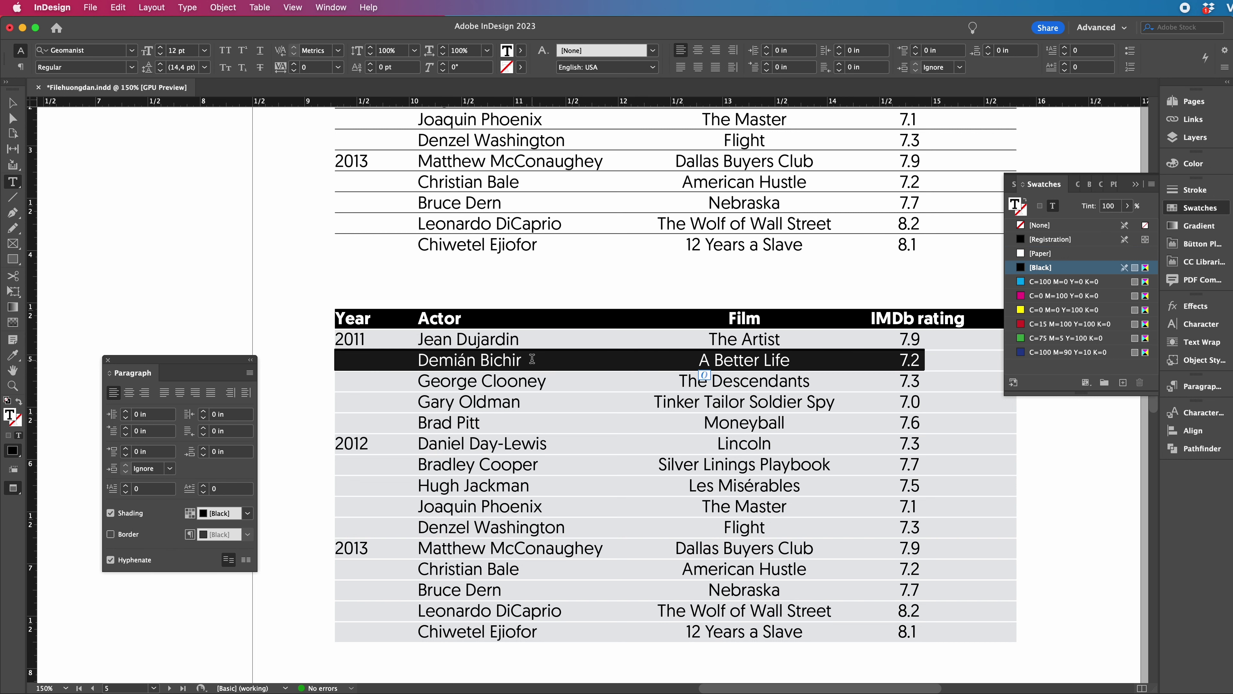
- Set the selected row's paragraph shading tint to 30%
click(1134, 185)
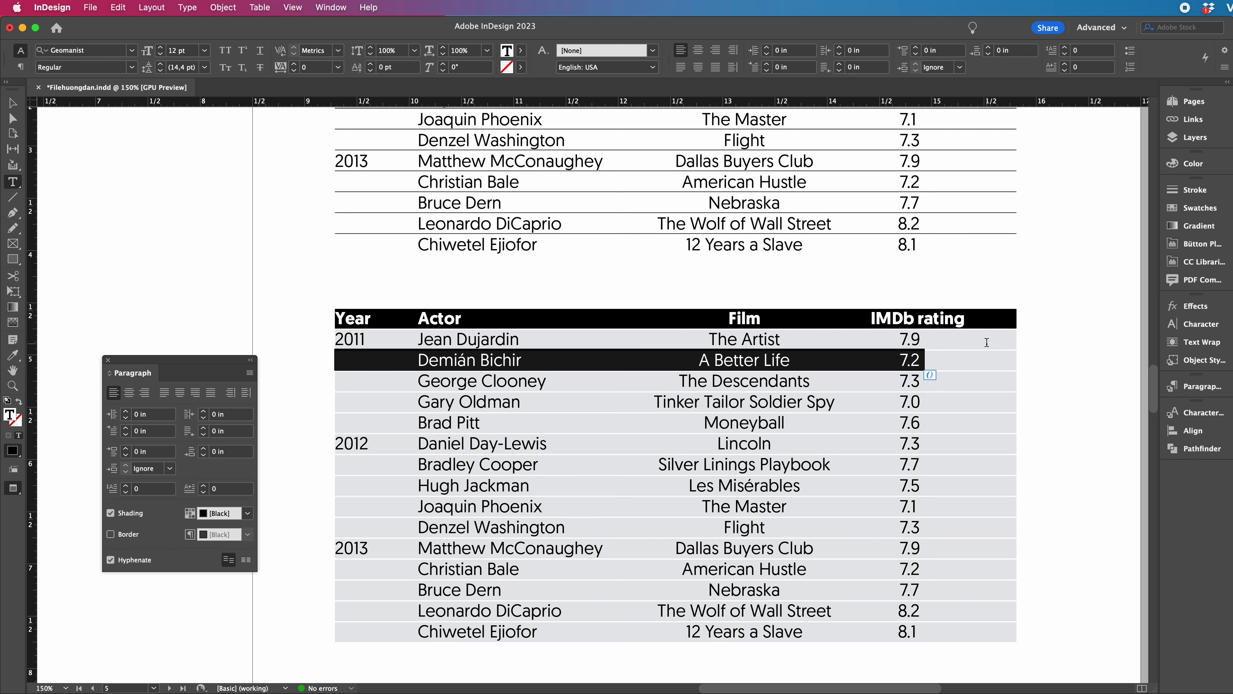
click(249, 373)
click(343, 614)
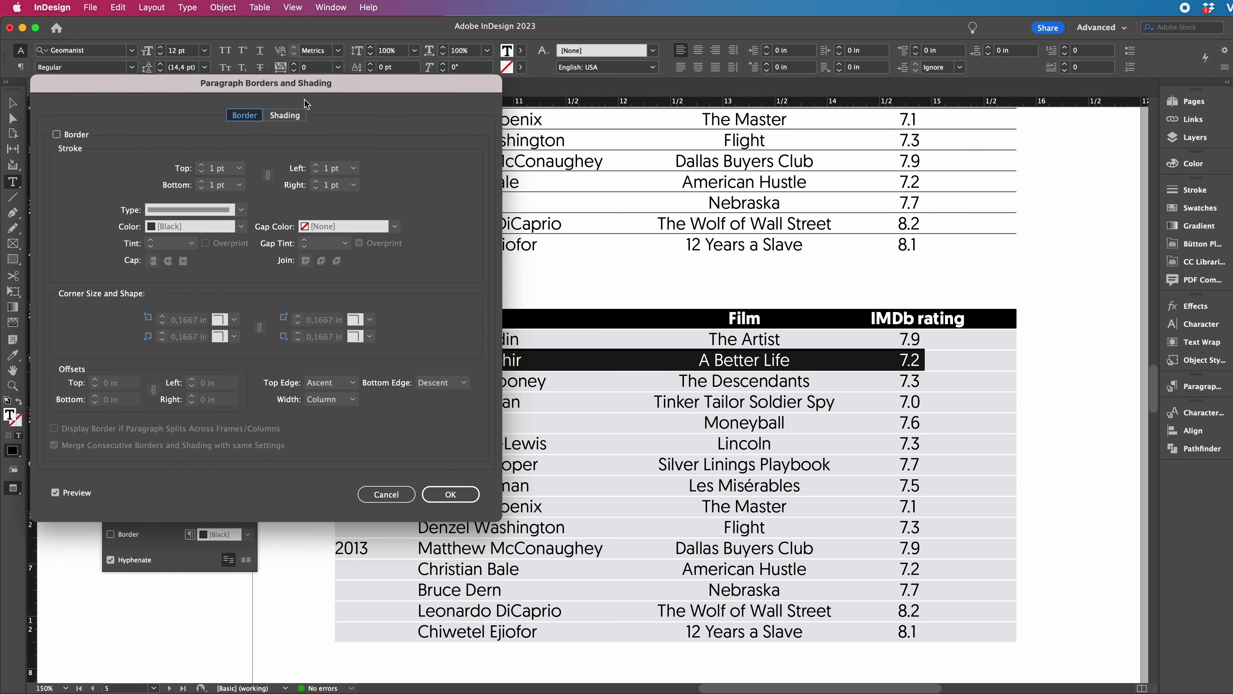
click(279, 116)
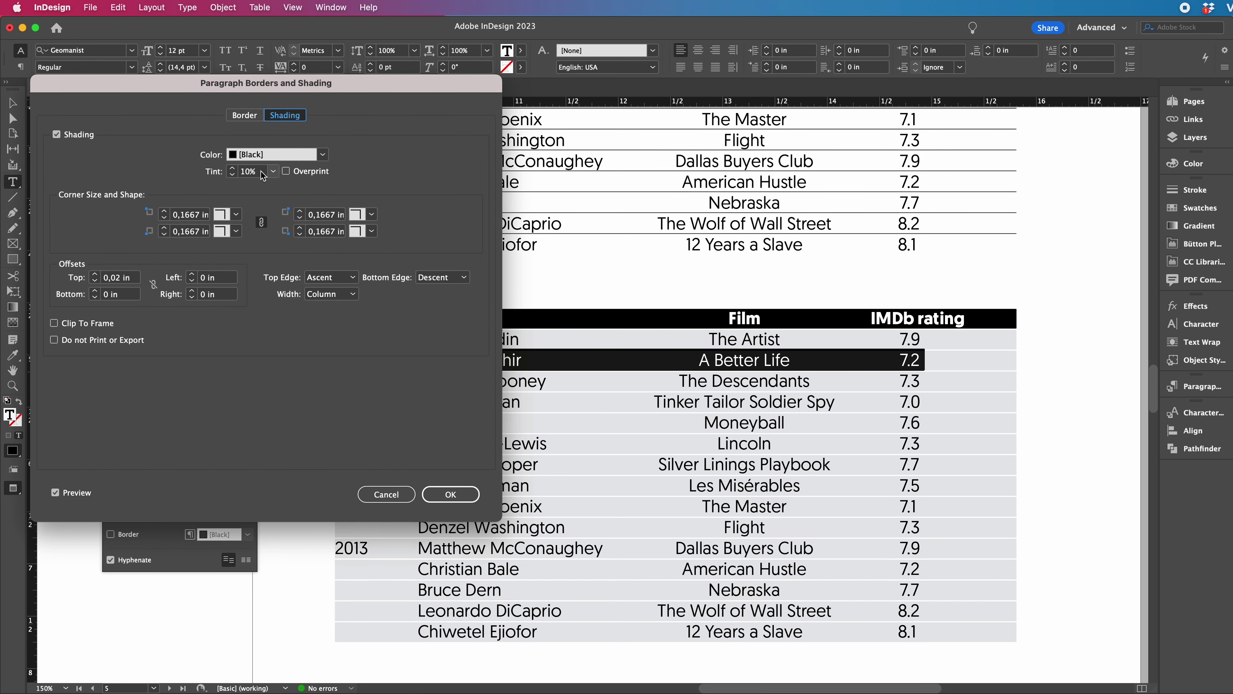
click(274, 171)
click(262, 232)
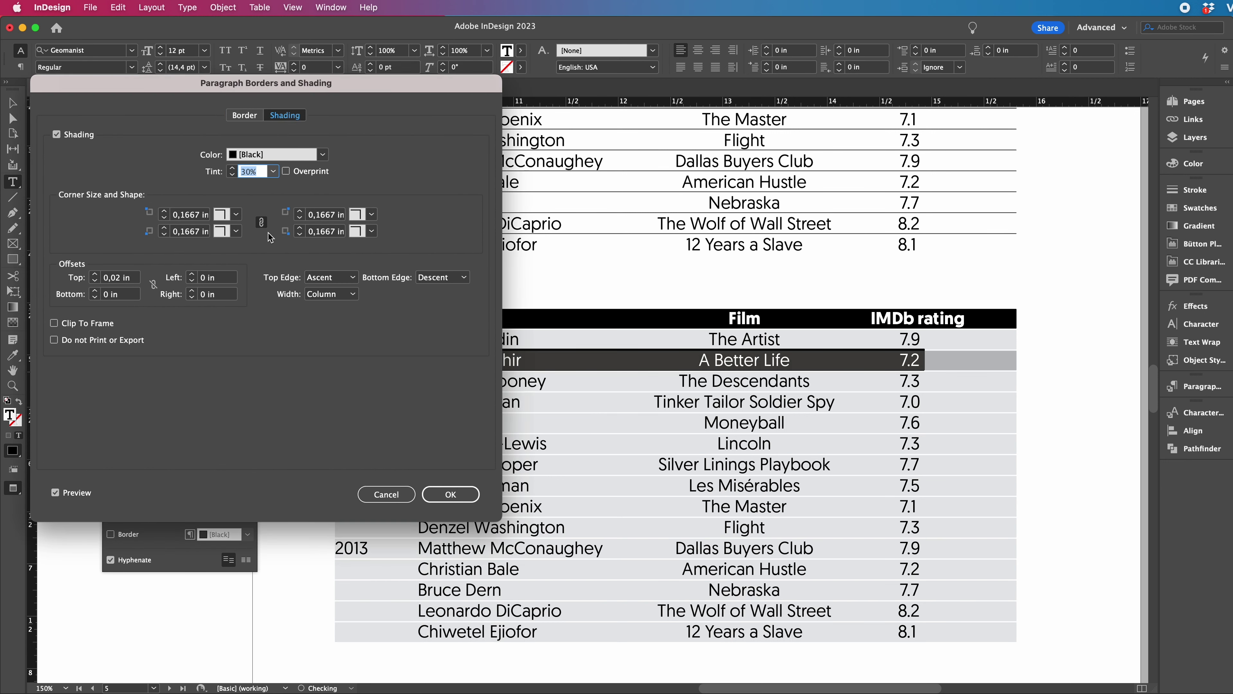
click(459, 496)
click(599, 307)
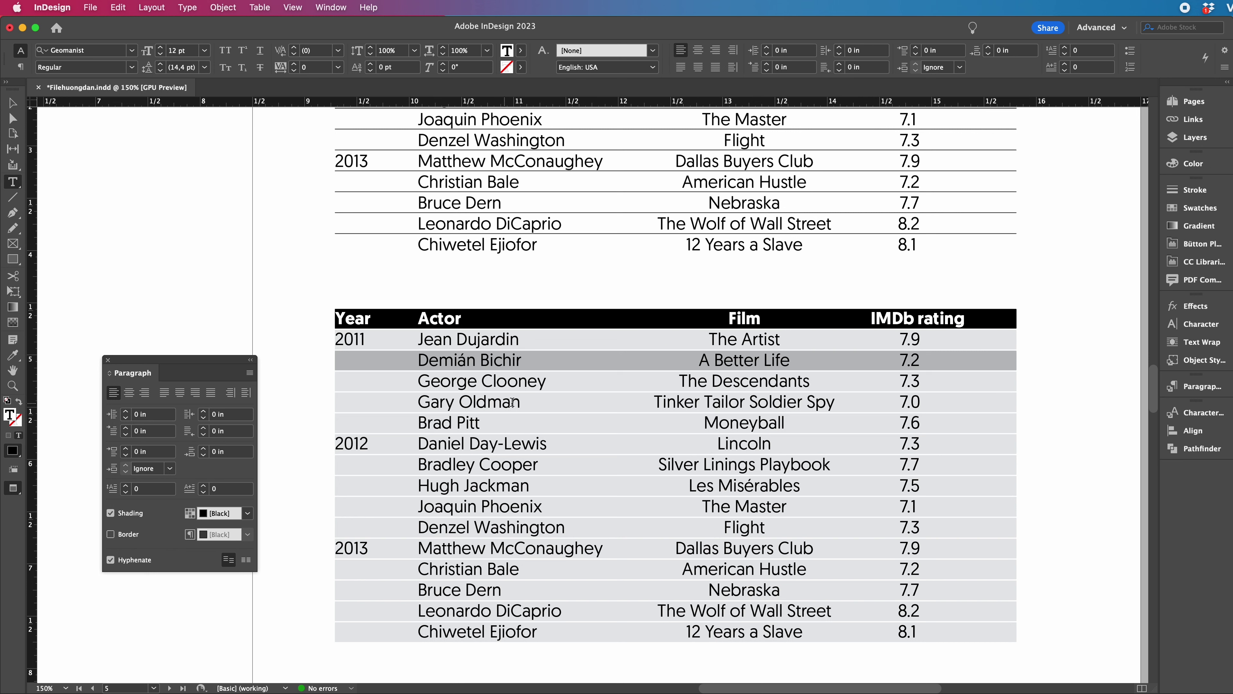
- Use the Eyedropper to copy the 30% shading onto six alternating rows
triple_click(586, 403)
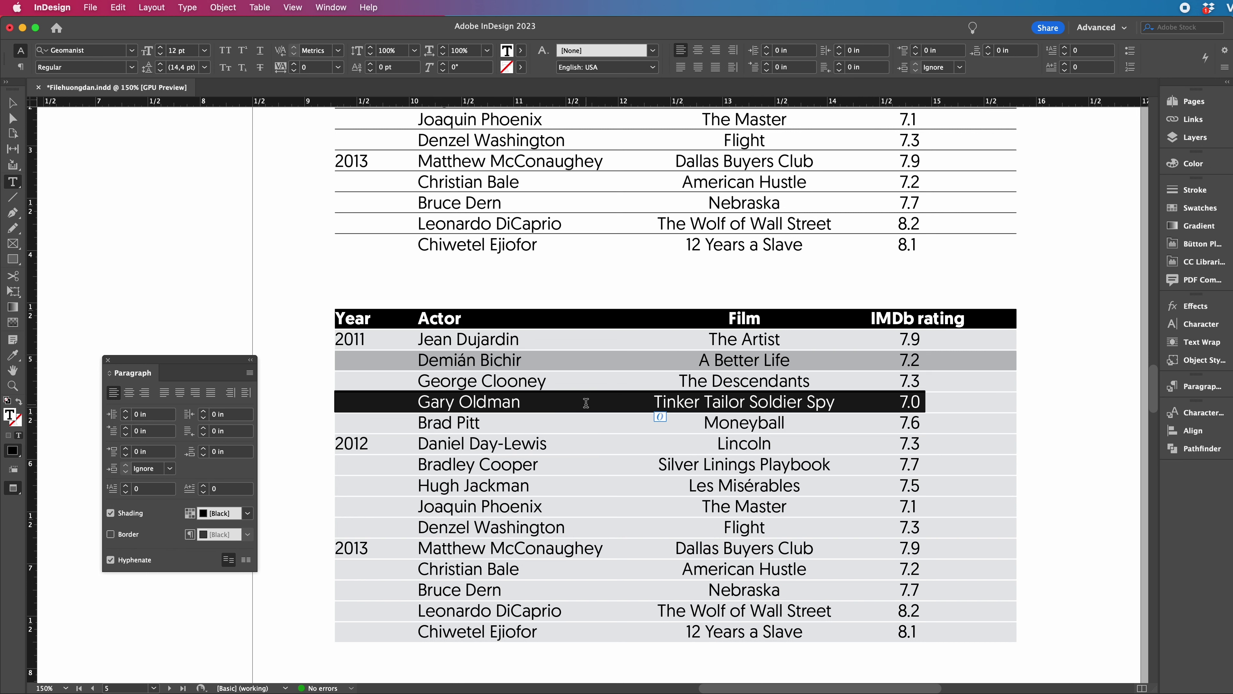
click(14, 356)
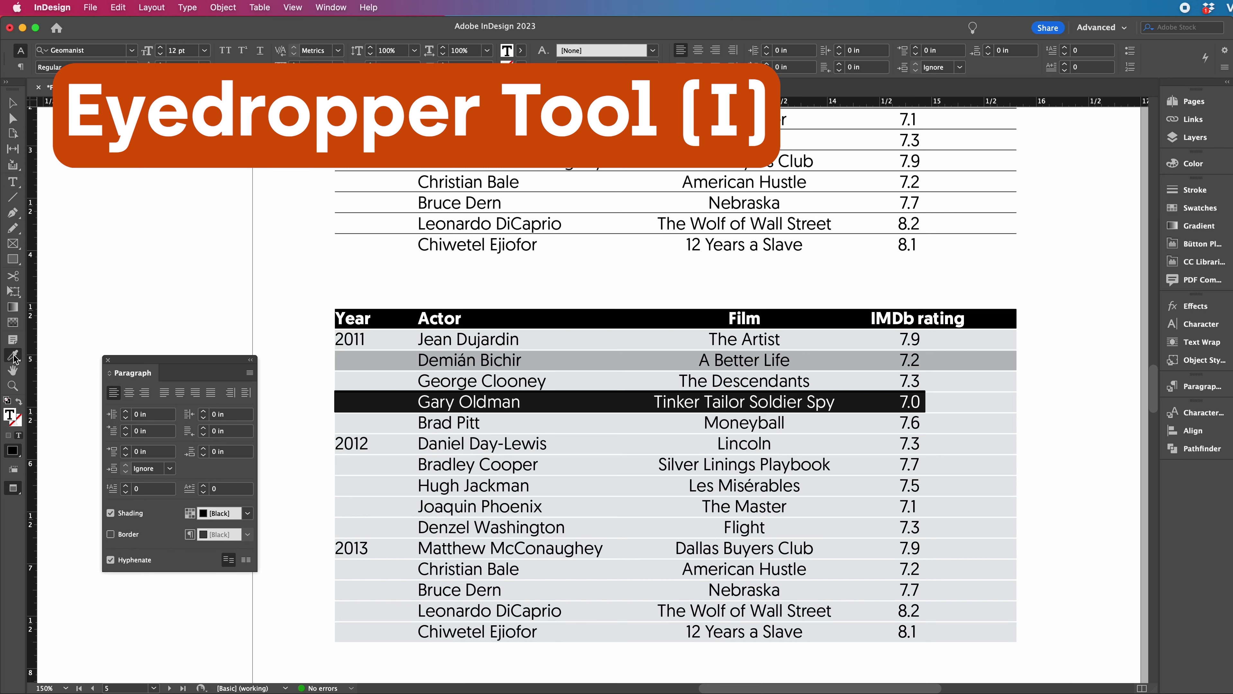
click(660, 359)
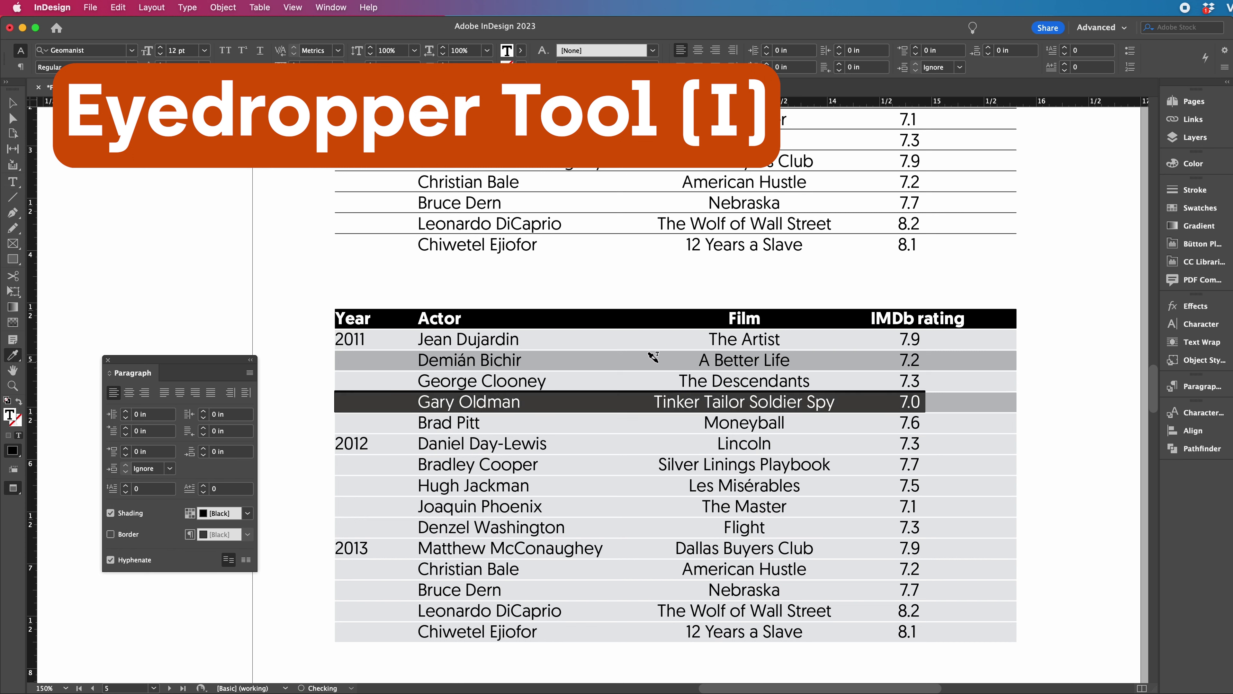
click(606, 444)
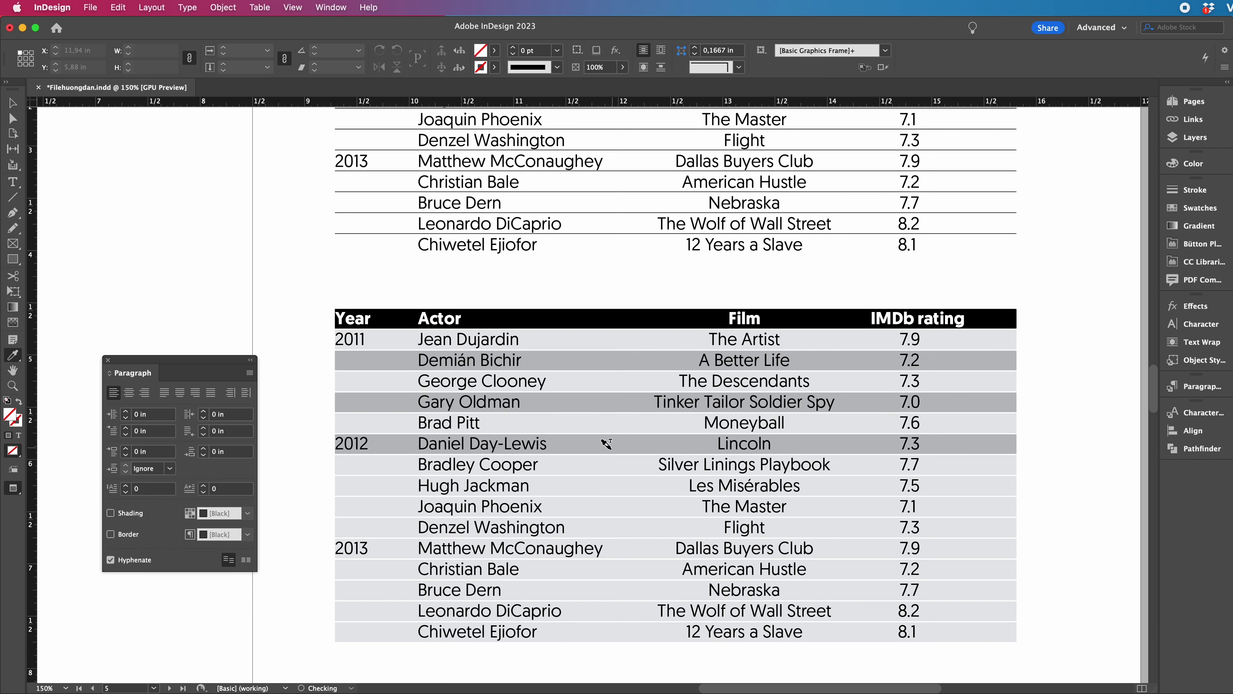
click(601, 485)
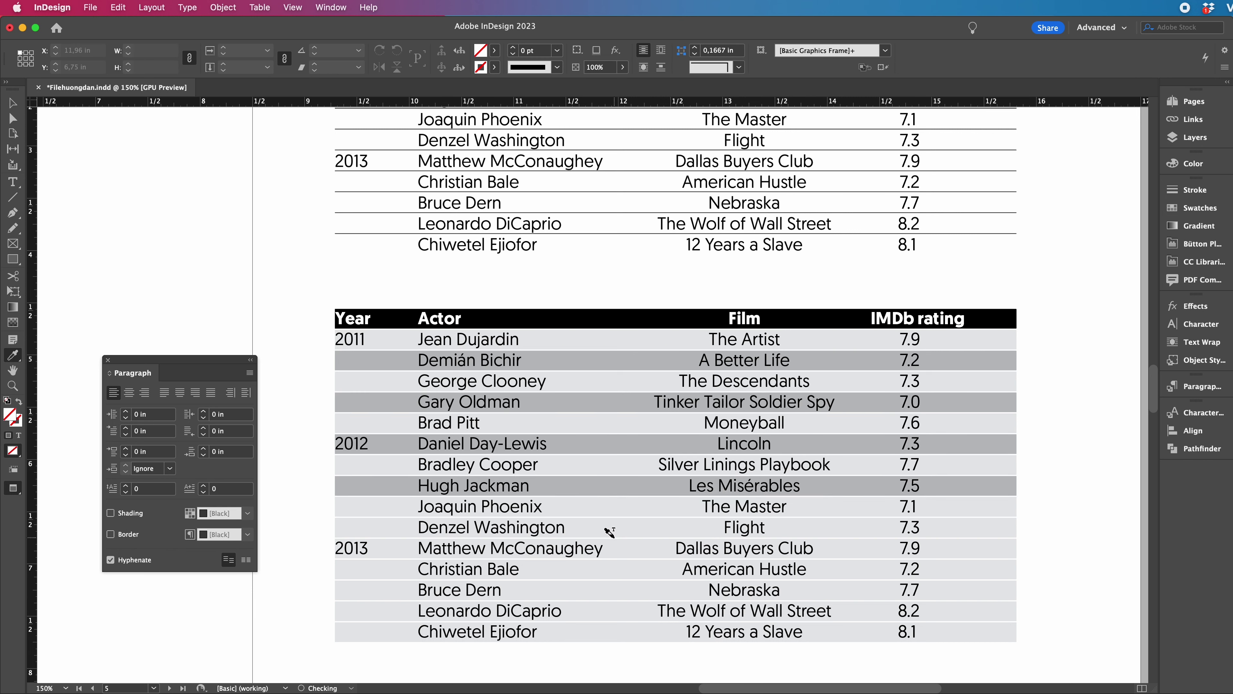
click(627, 527)
click(647, 571)
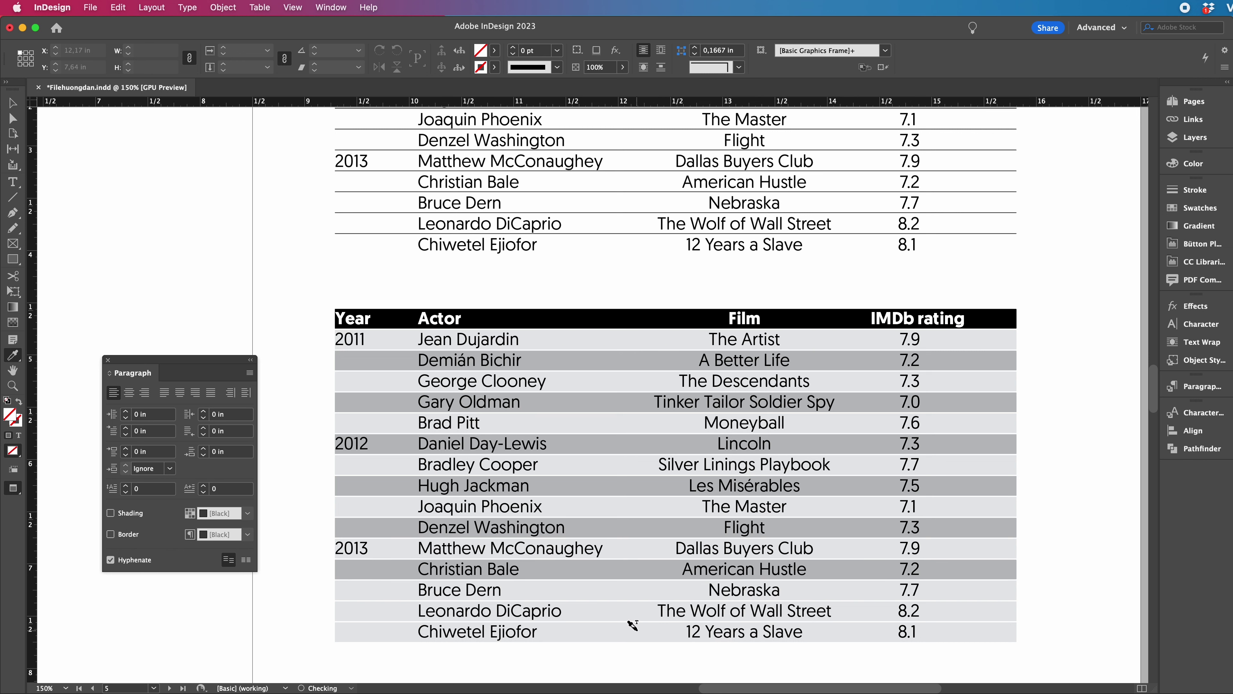
click(644, 612)
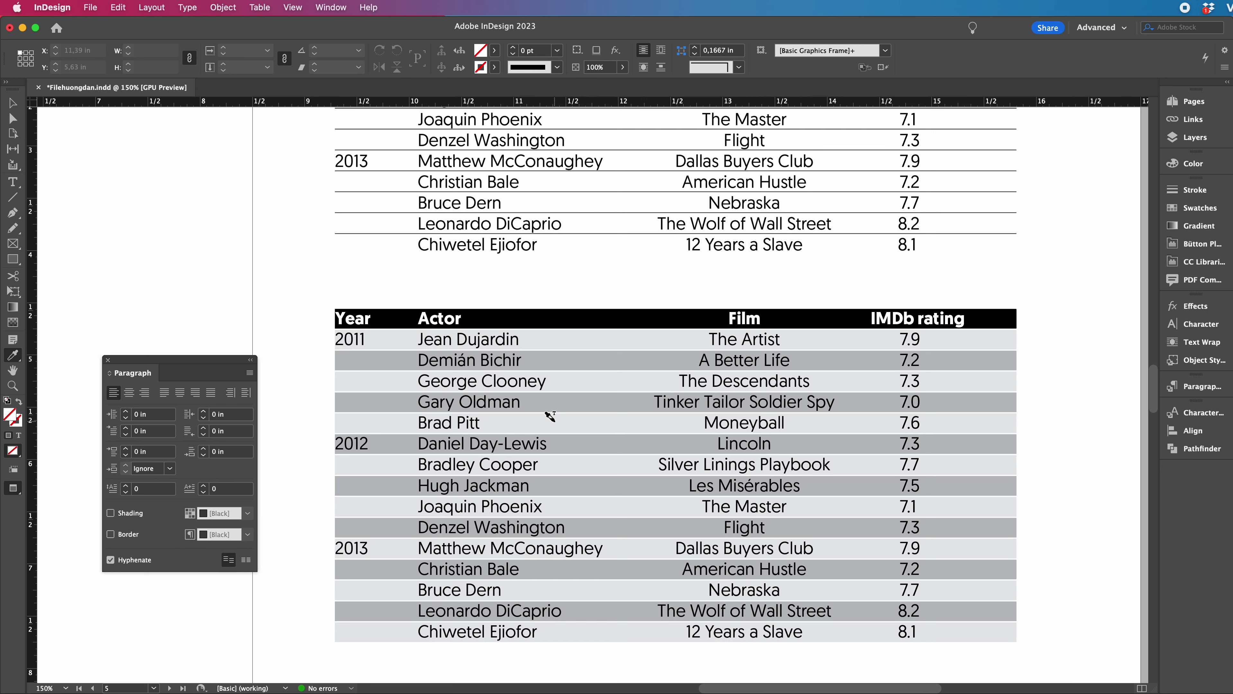
- Copy the finished film-ratings table frame
key(v)
scroll(851, 433, down, 1)
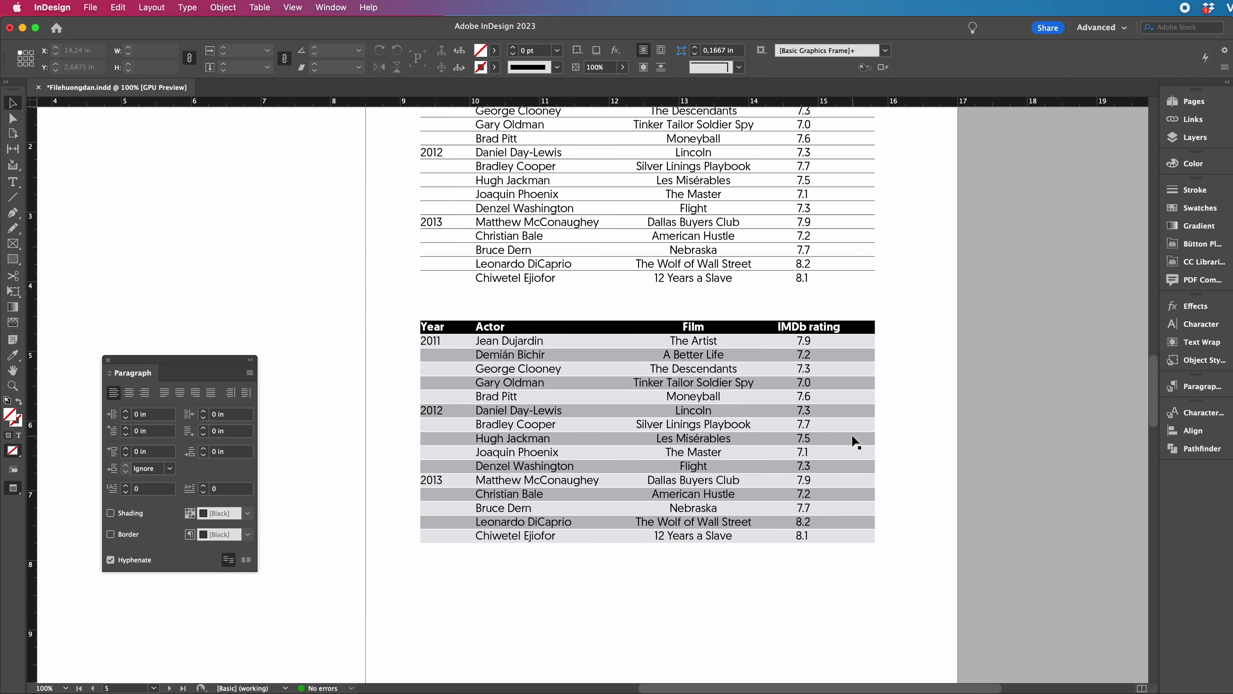
key(super+1)
click(806, 472)
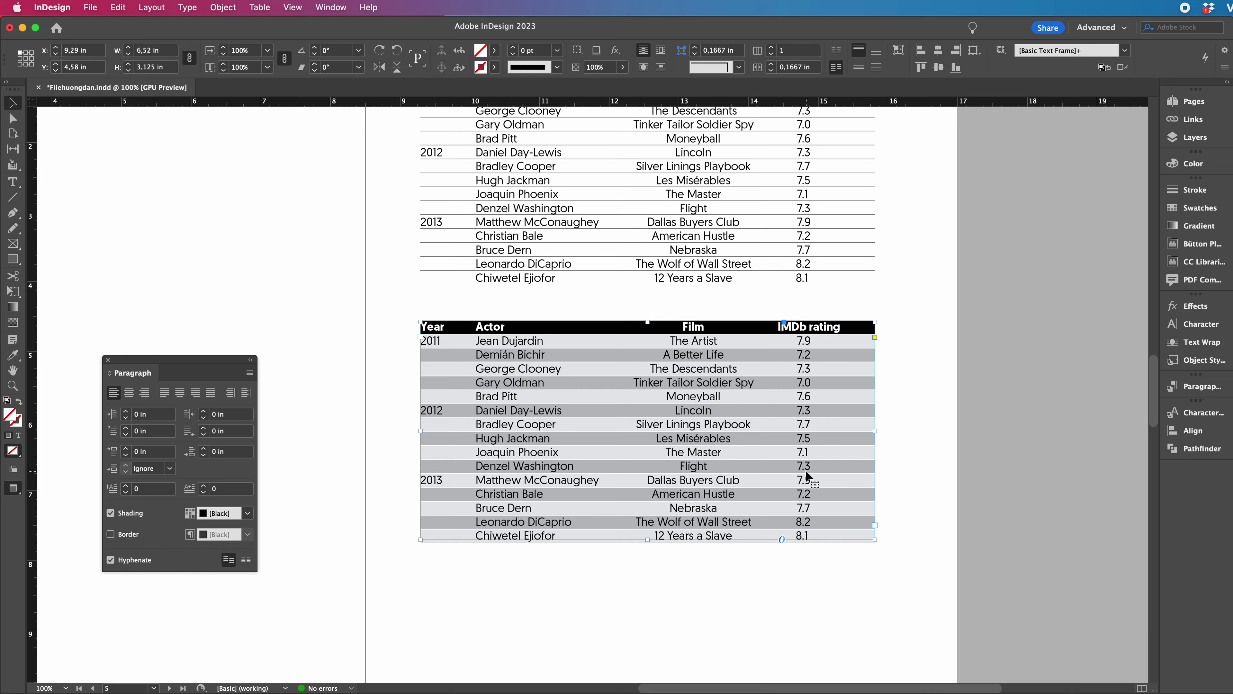
key(super+c)
- Paste the table onto page 7 and drag it below the bold intro paragraph
scroll(805, 471, down, 20)
scroll(805, 470, down, 3)
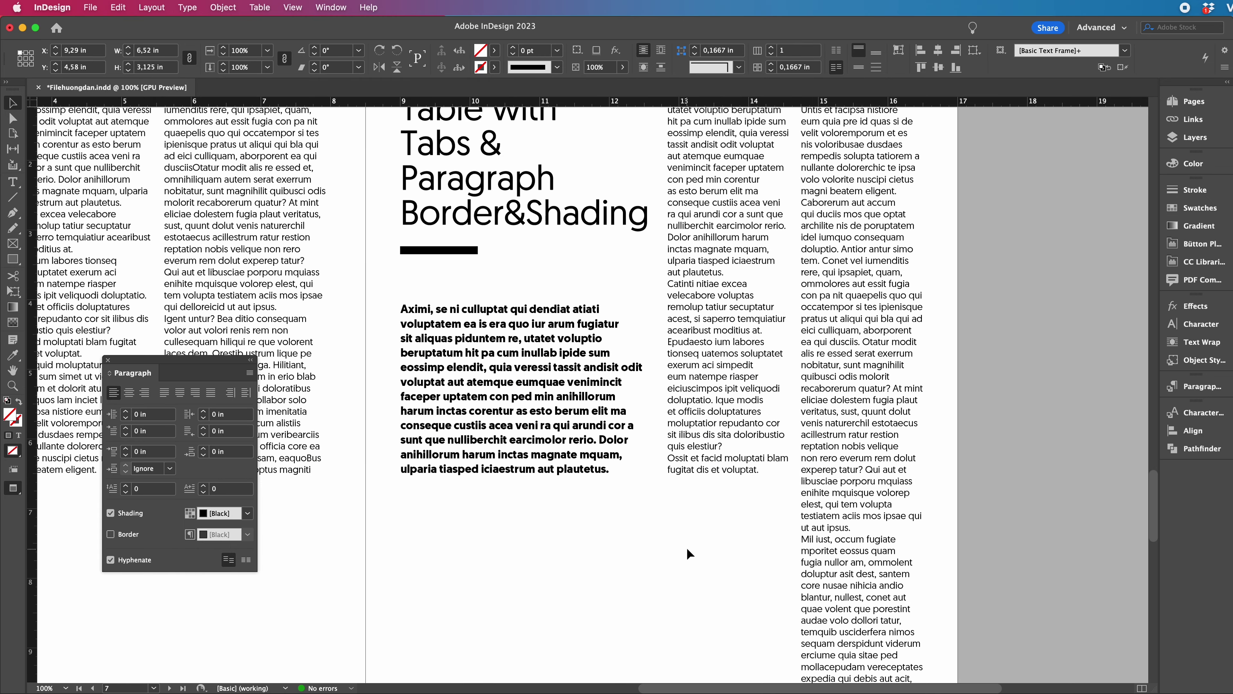
key(super+v)
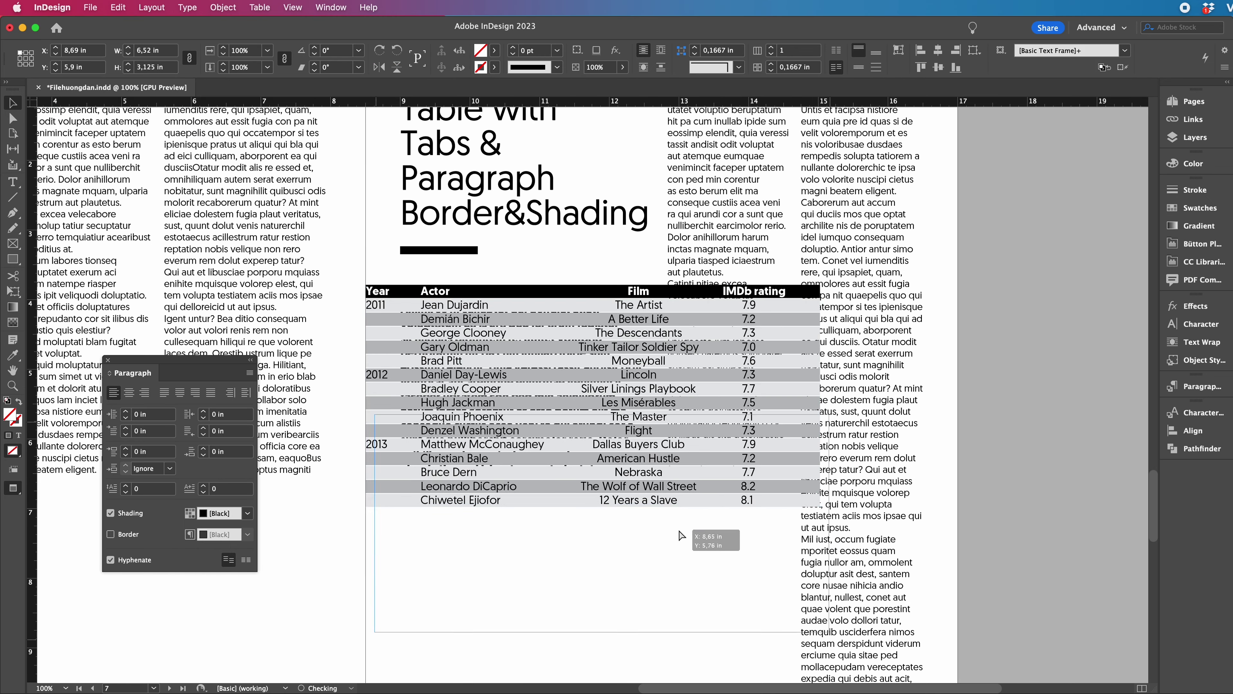
mouse_move(681, 535)
mouse_down()
mouse_move(712, 498)
mouse_move(723, 517)
mouse_up()
scroll(724, 474, down, 5)
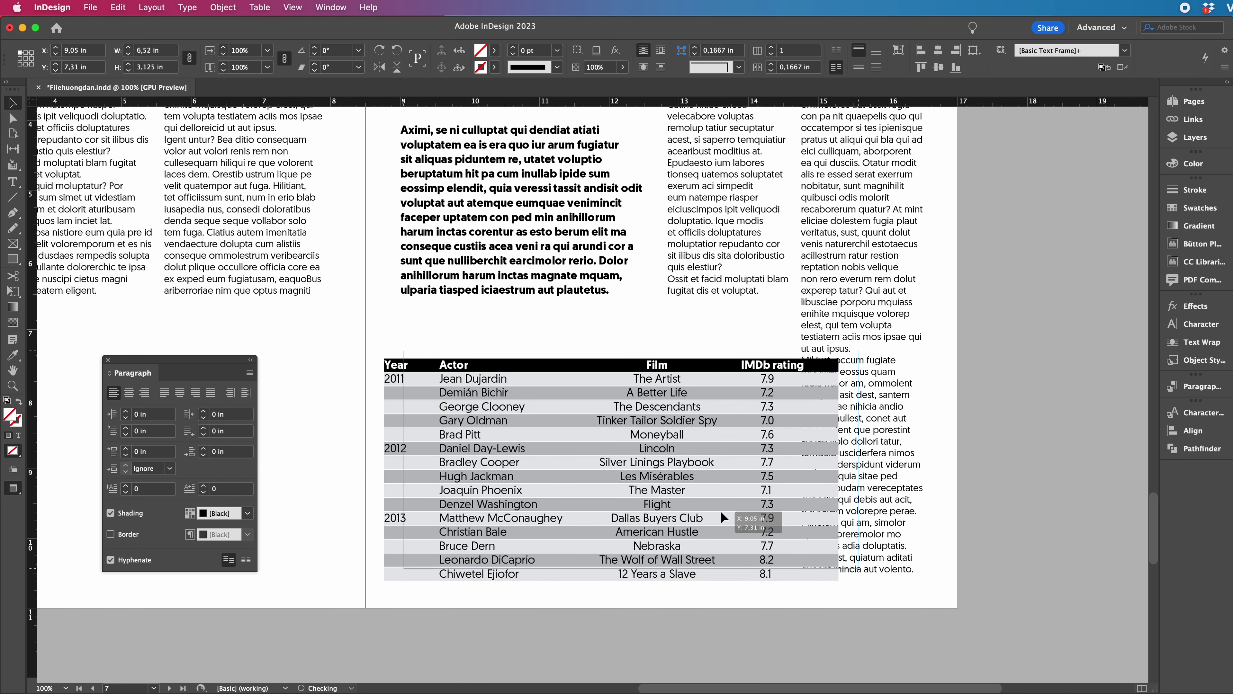
drag(723, 517, 719, 512)
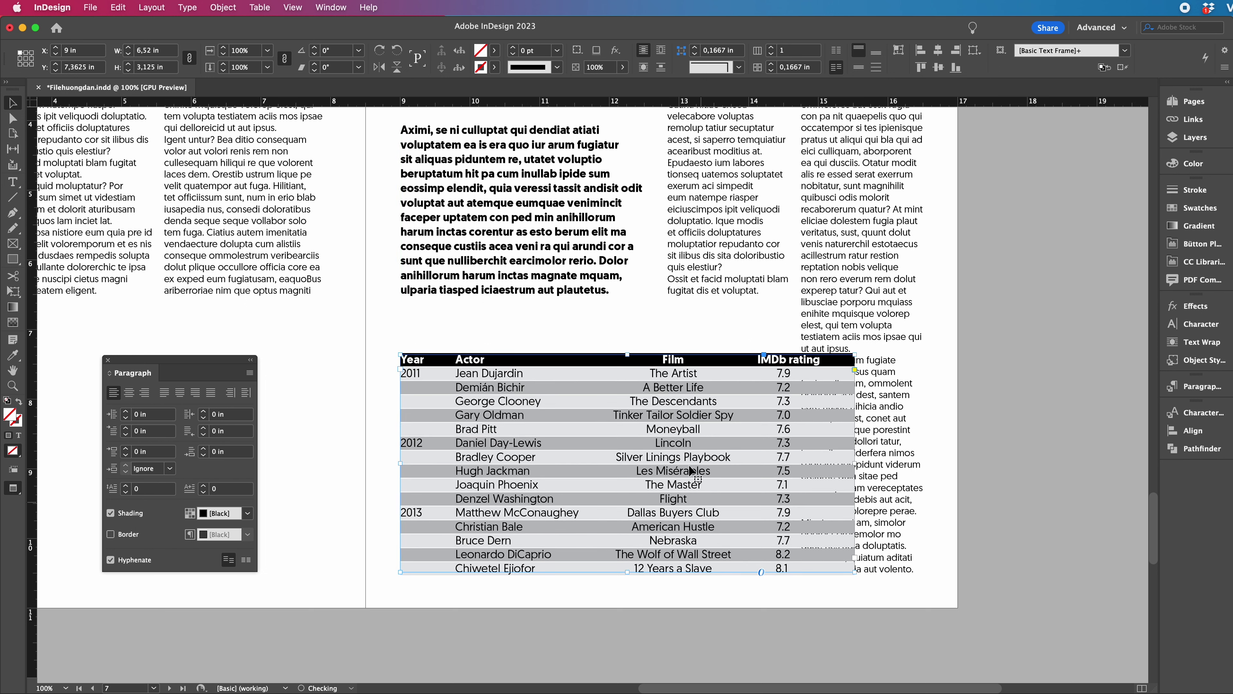
- Nudge the table frame up two steps and zoom in on it
key(super+shift+a)
key(w)
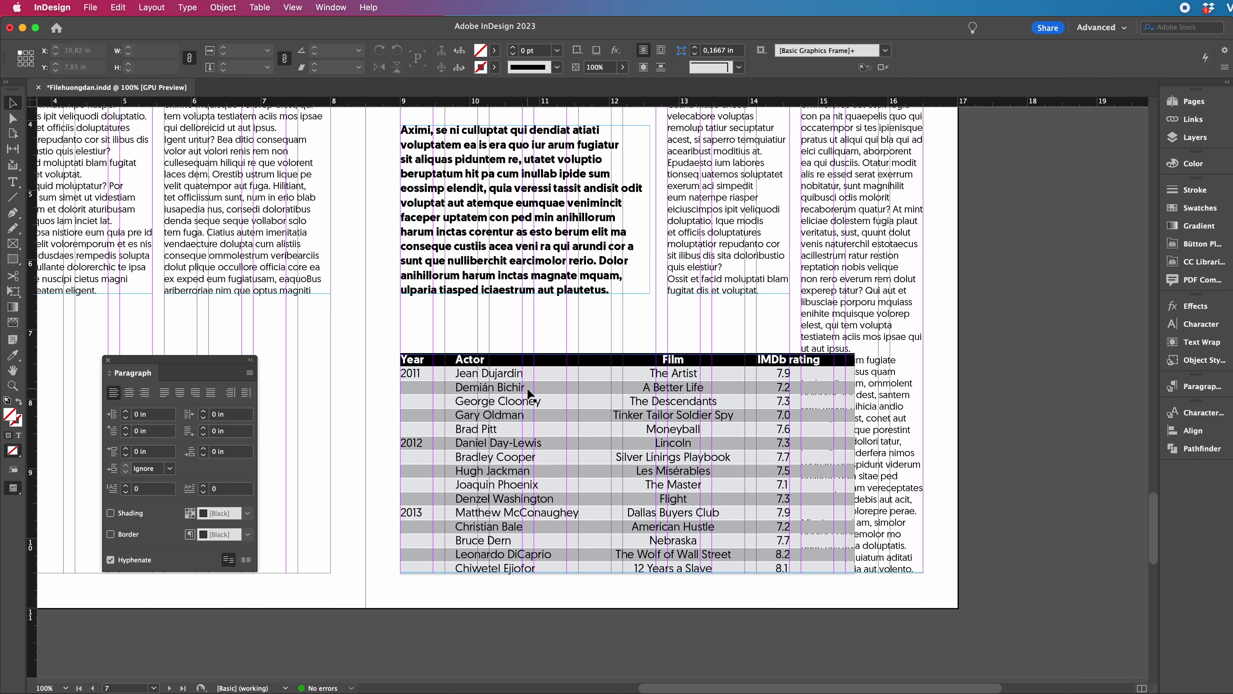
click(527, 390)
key(Up)
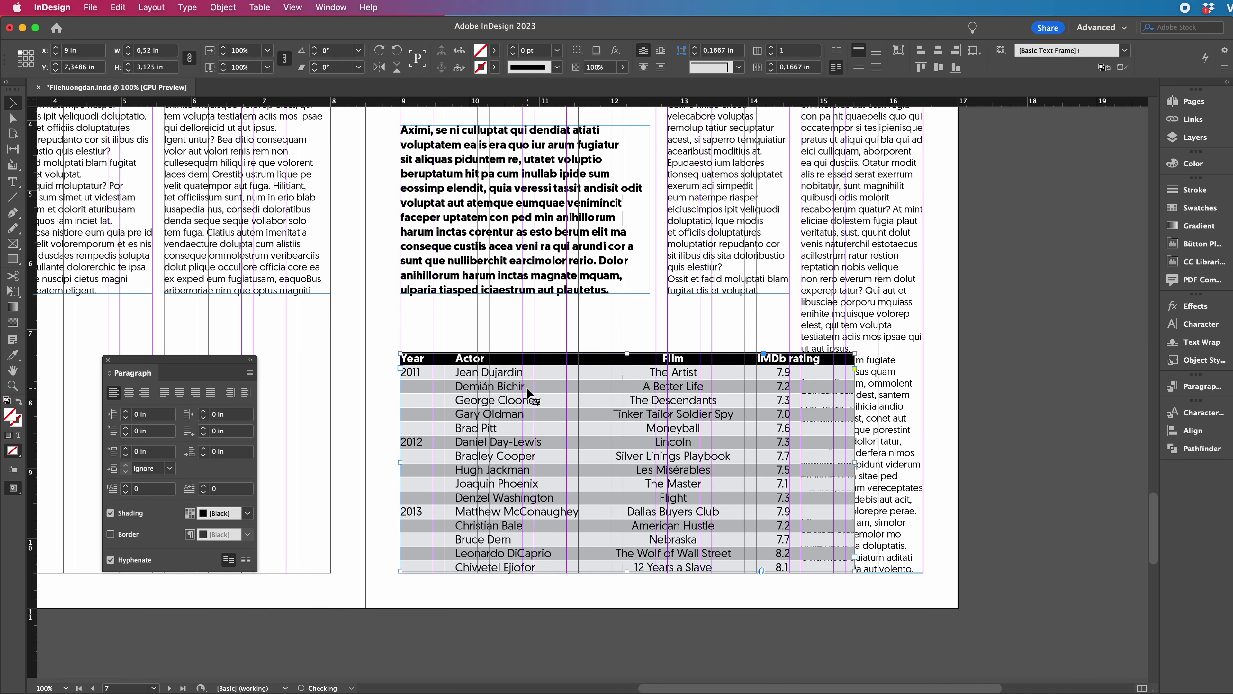
key(Up)
key(super+equal)
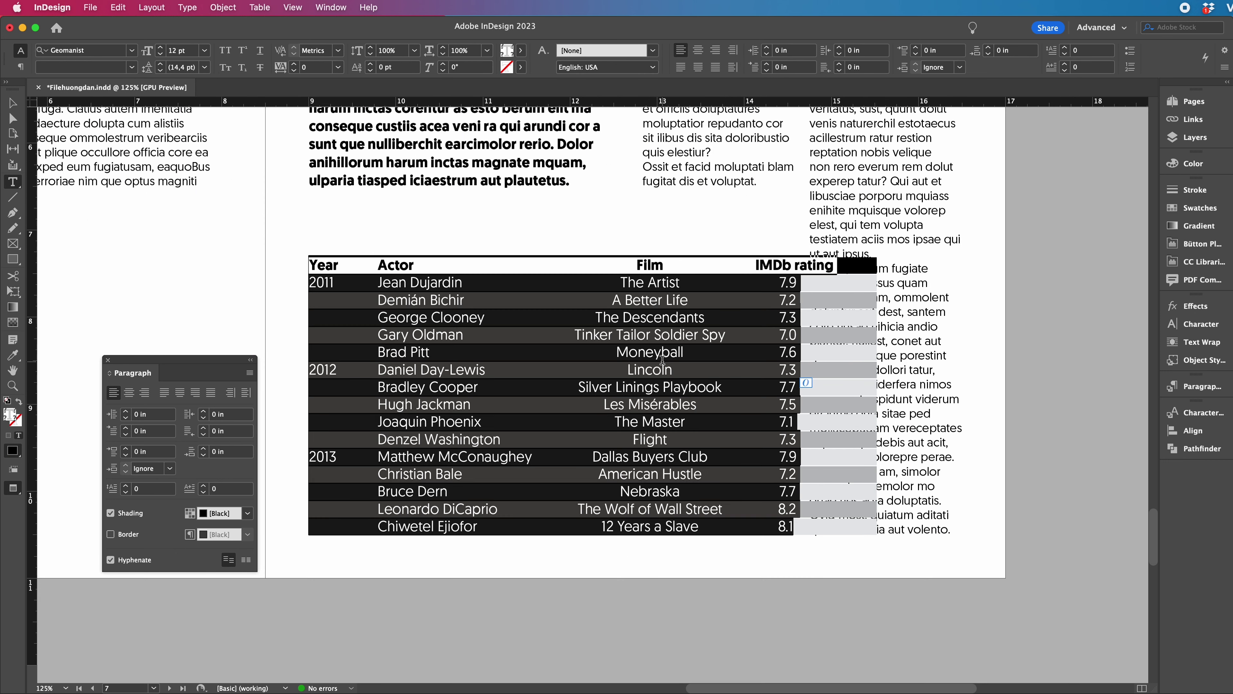
- Select all the table's text and set its leading to 18 pt
double_click(662, 361)
key(super+3)
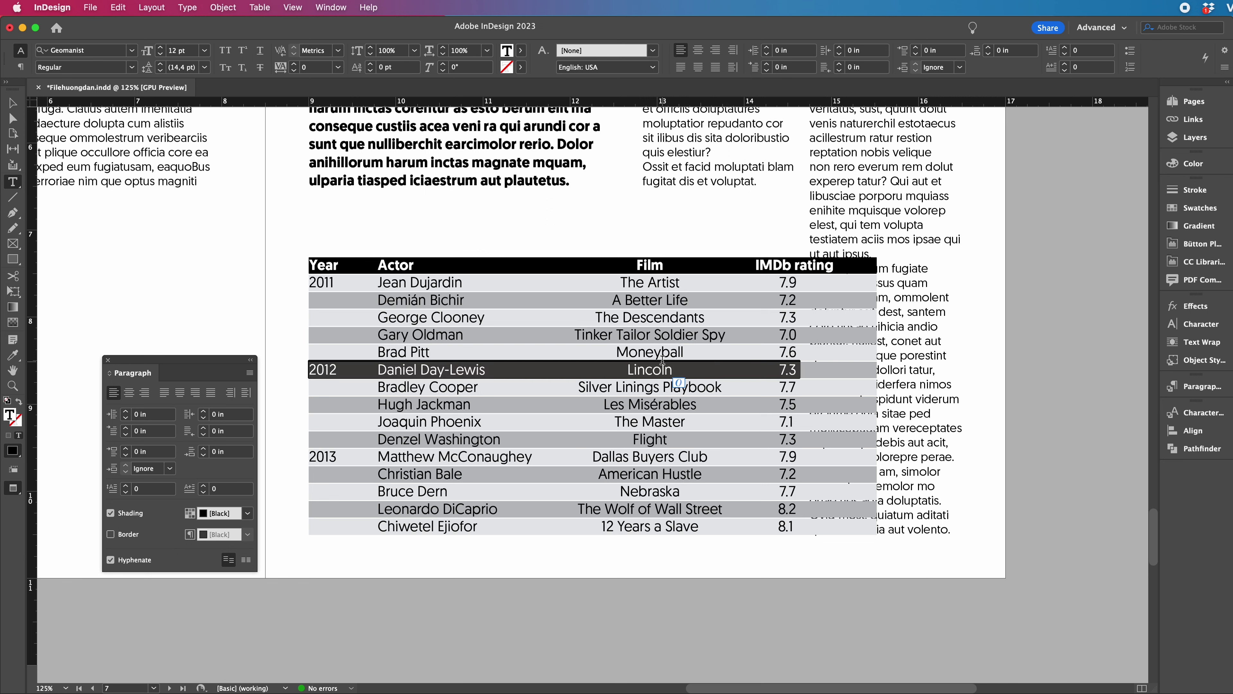
key(super+alt+a)
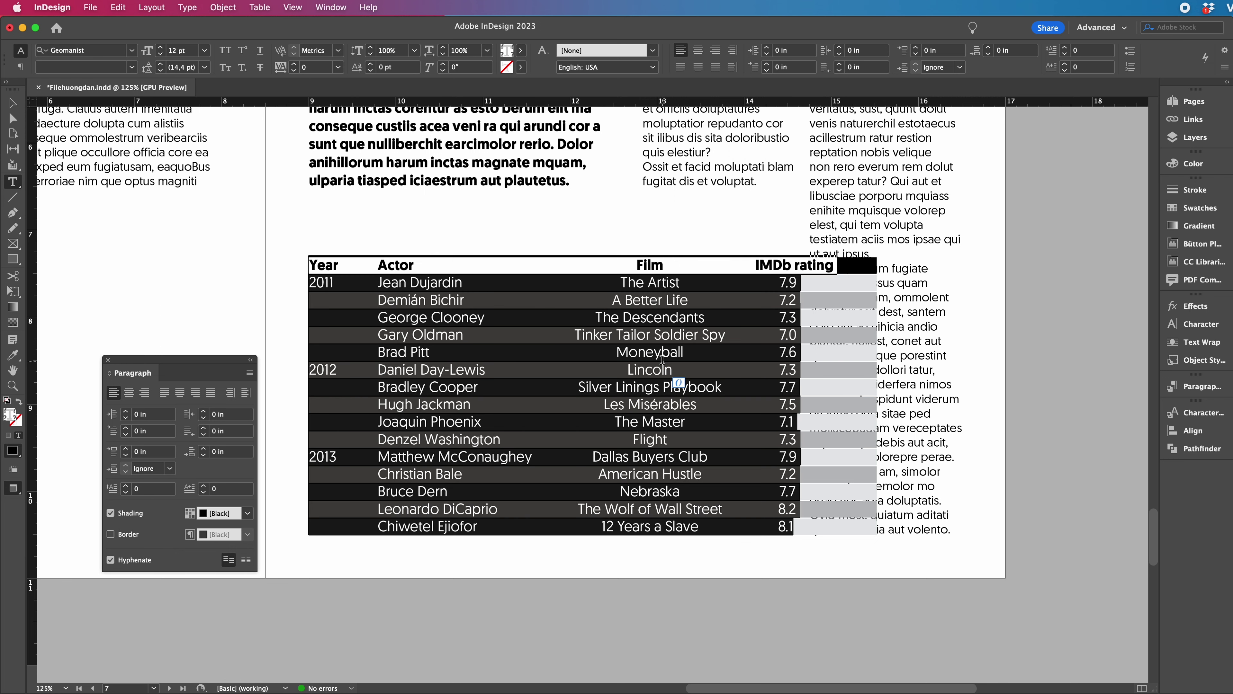
click(661, 398)
key(super+3)
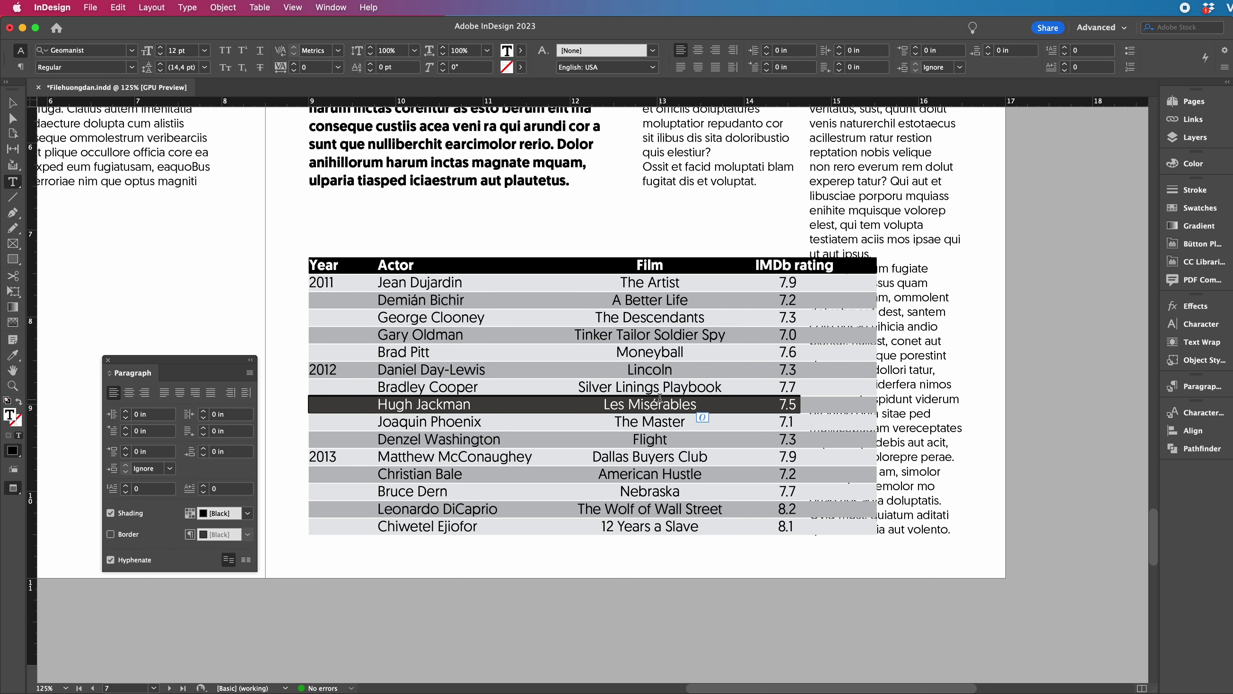
key(super+alt+a)
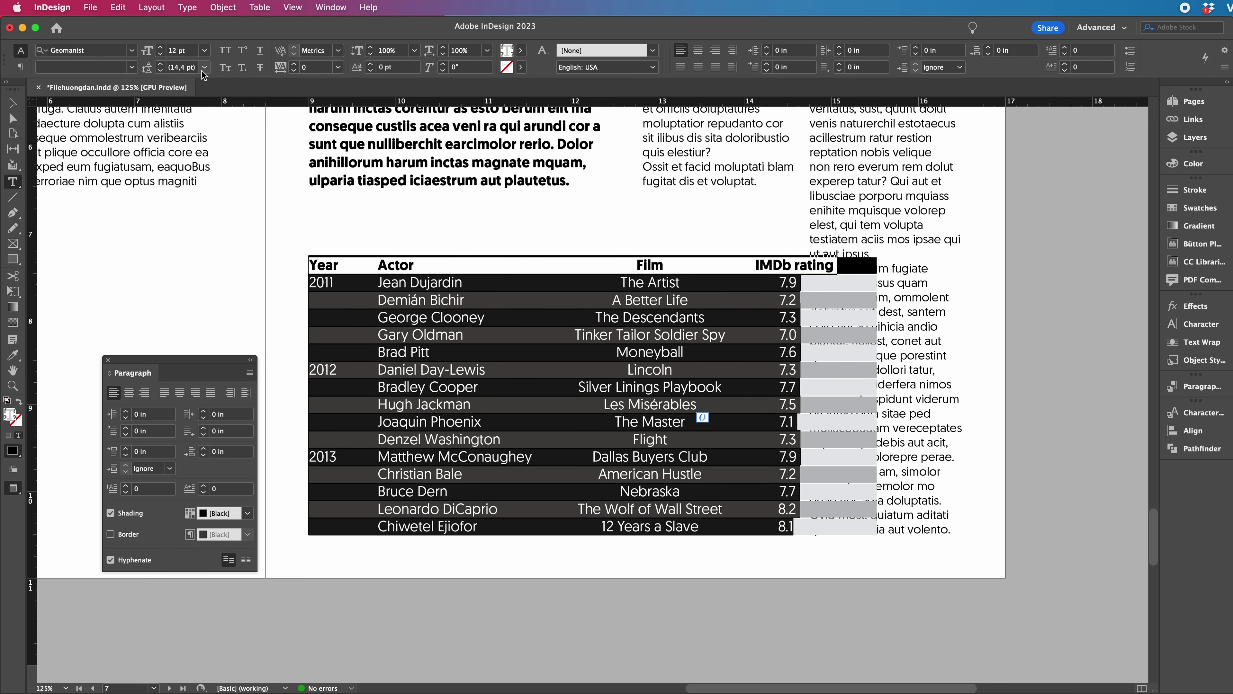
click(206, 68)
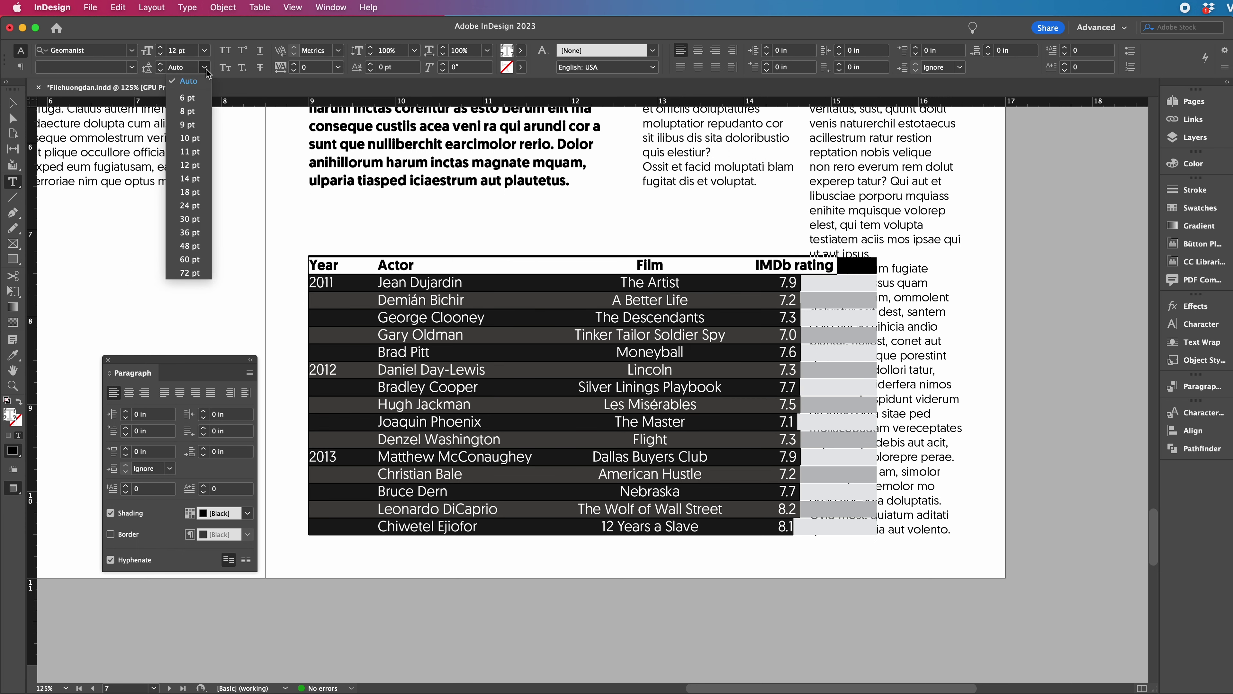
click(197, 193)
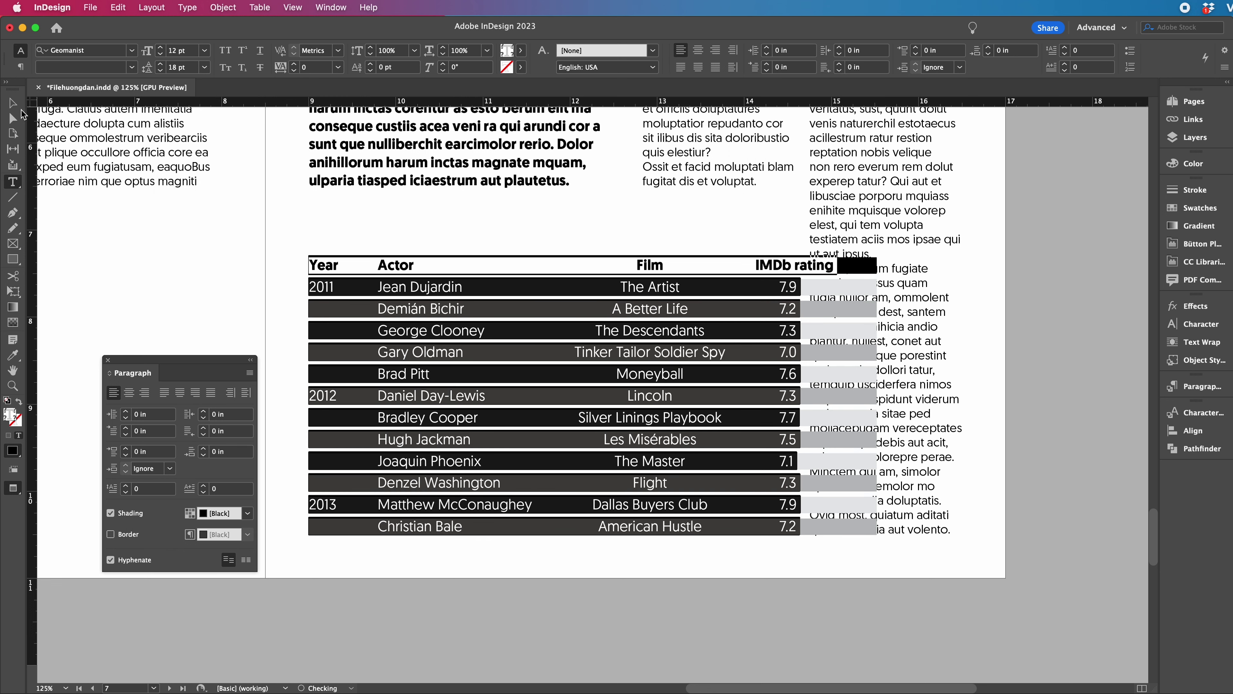
- Enlarge the table frame to show all rows and move it up under the intro paragraph
key(Escape)
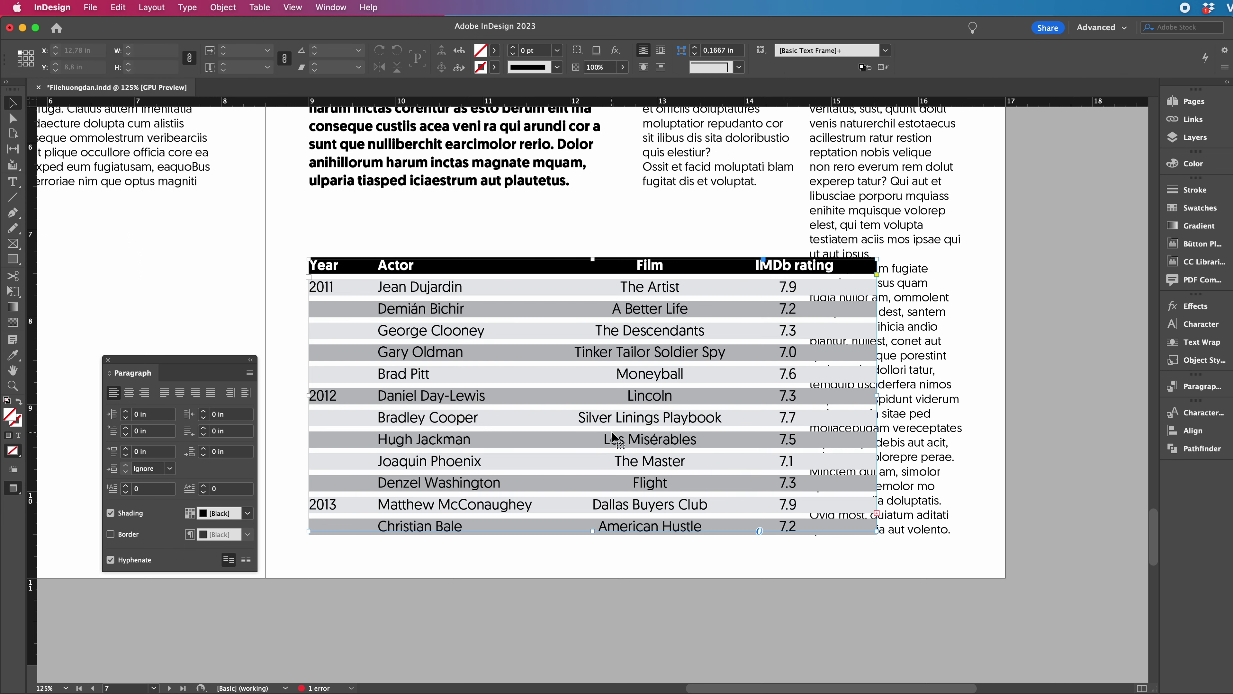
drag(591, 261, 591, 194)
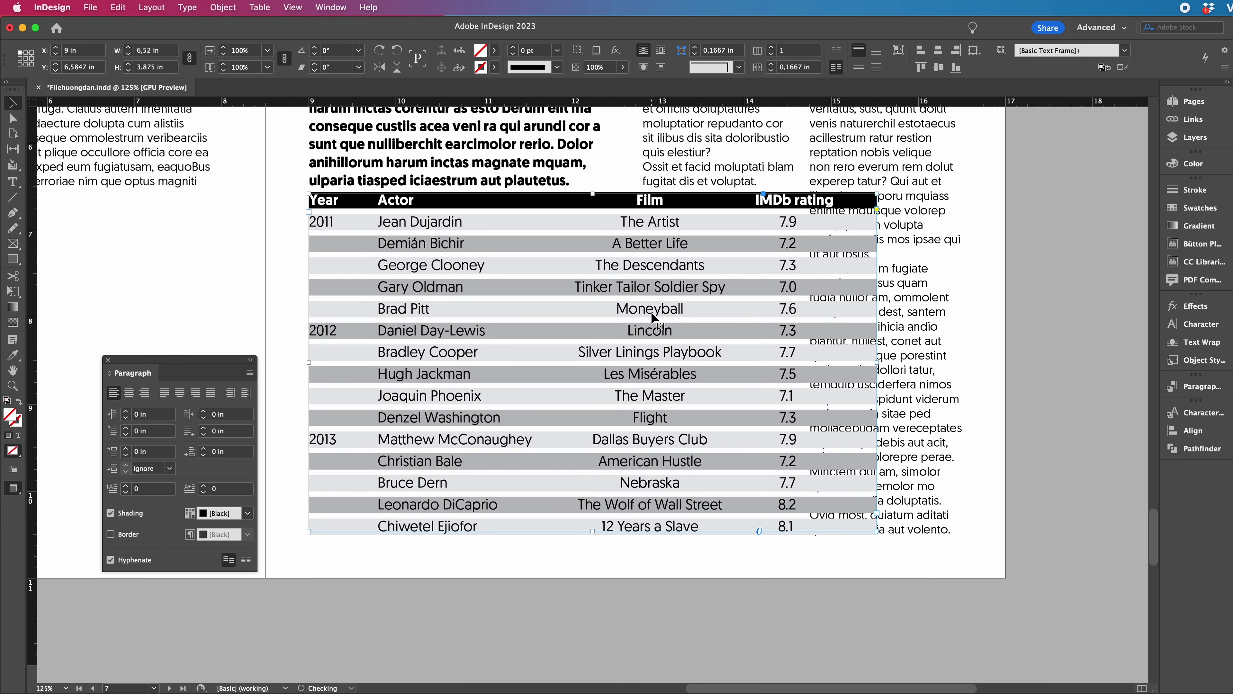
mouse_move(651, 312)
mouse_down()
mouse_move(647, 339)
mouse_move(649, 317)
mouse_move(633, 324)
mouse_up()
- Reduce the table text leading to 16 pt
double_click(633, 325)
key(super+alt+a)
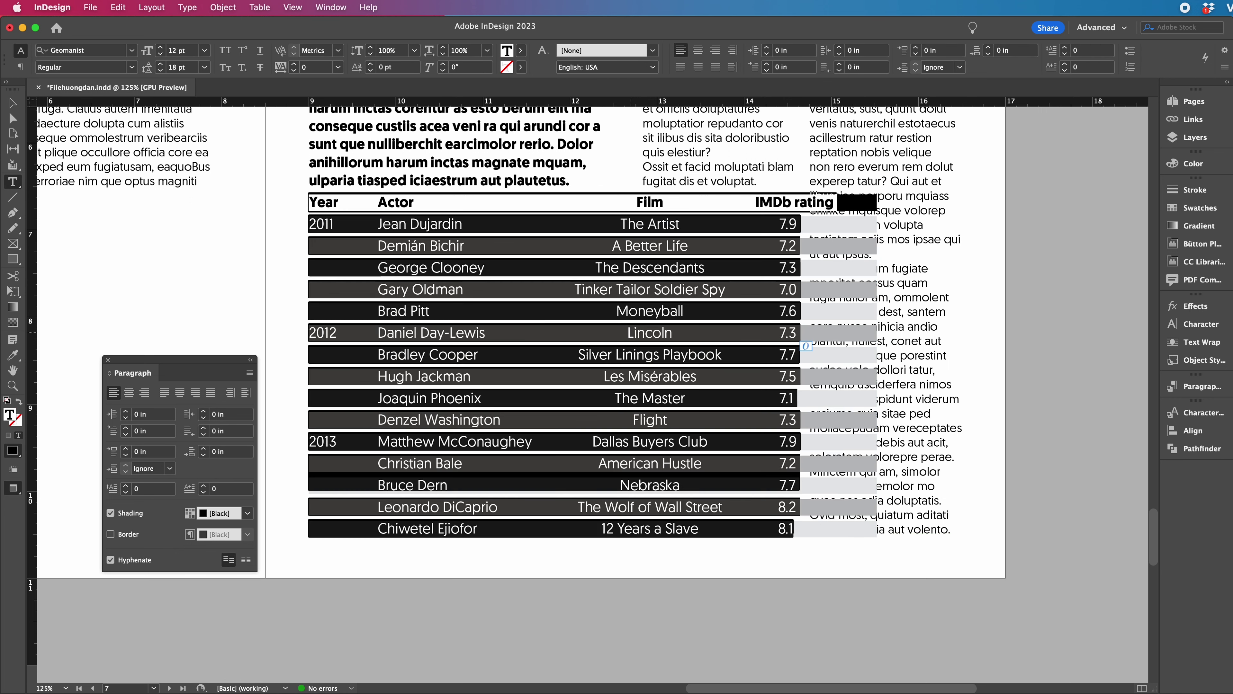
click(170, 66)
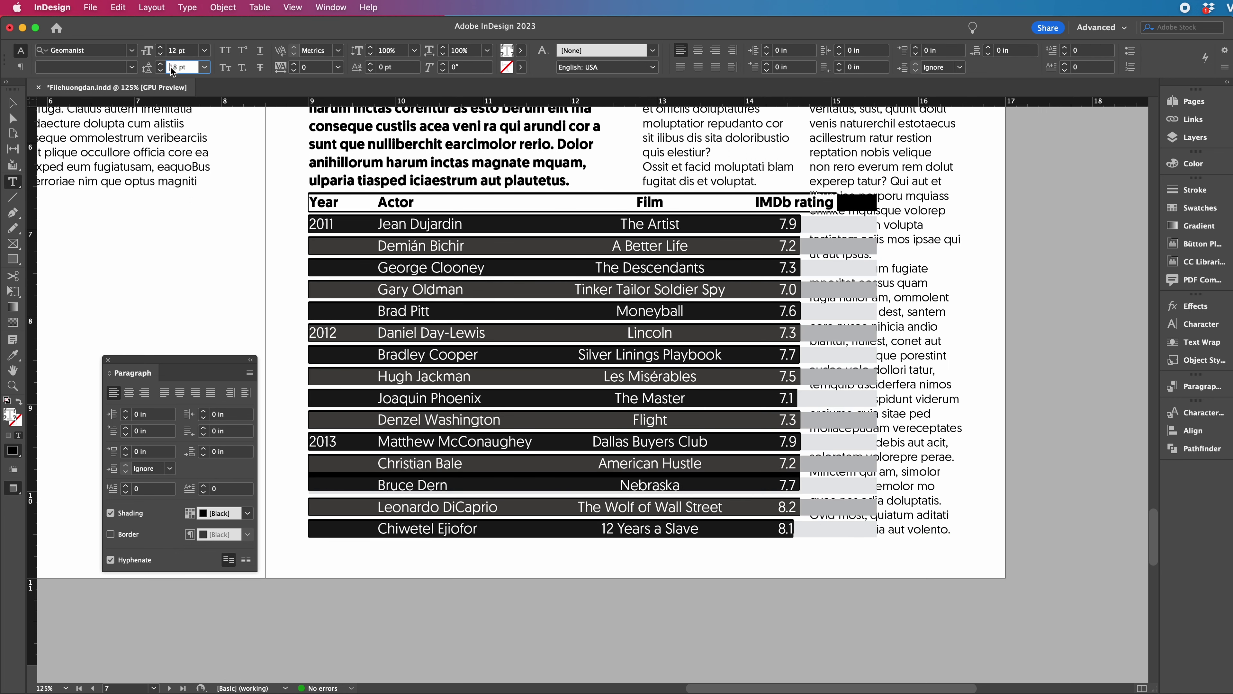
text(16)
key(Return)
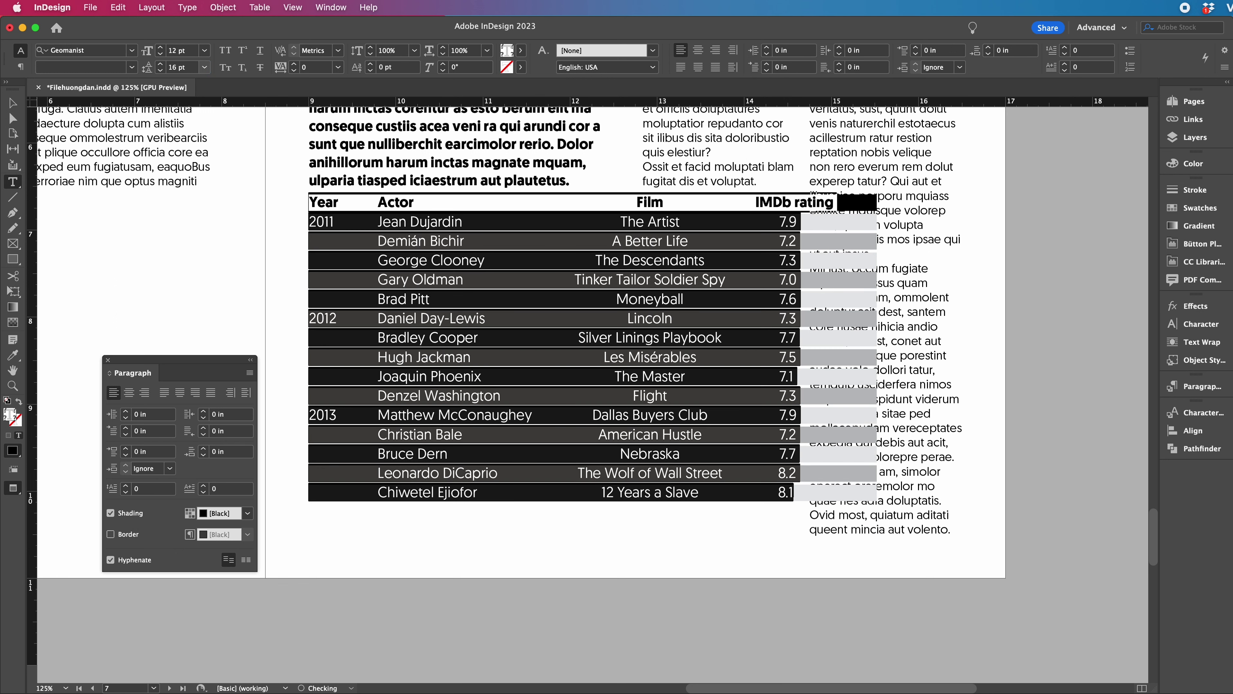
- Tighten the table text leading further to 15 pt
click(621, 397)
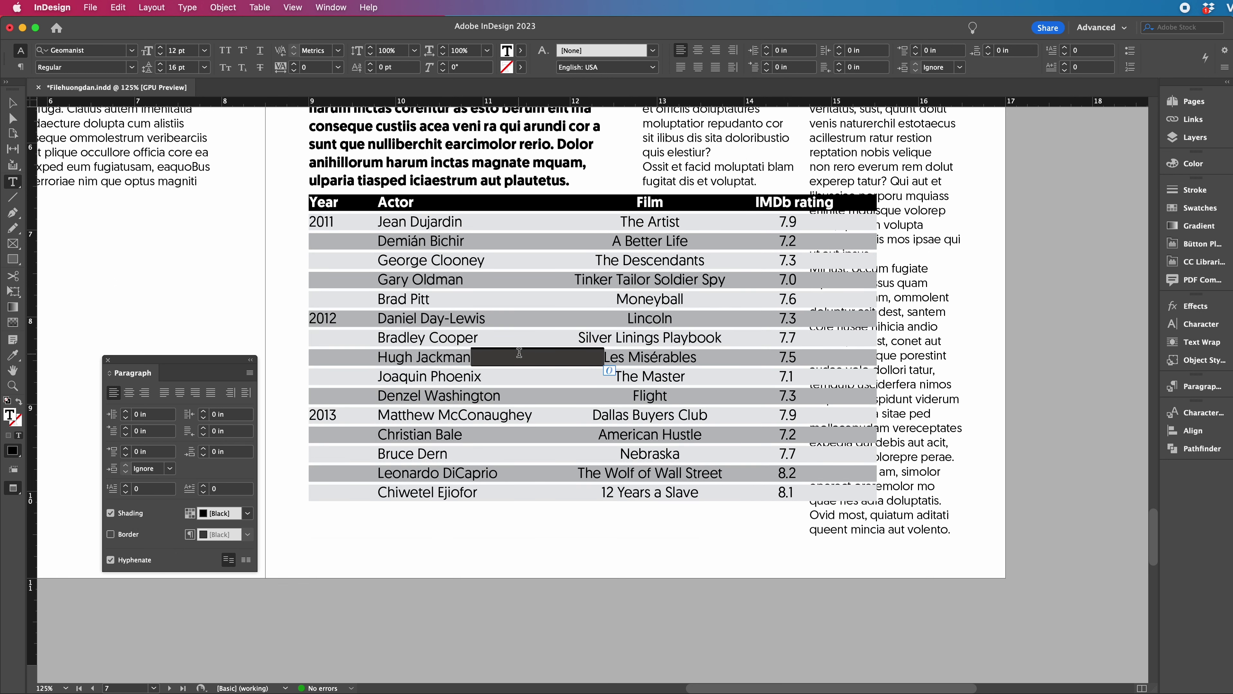
key(ctrl+alt+a)
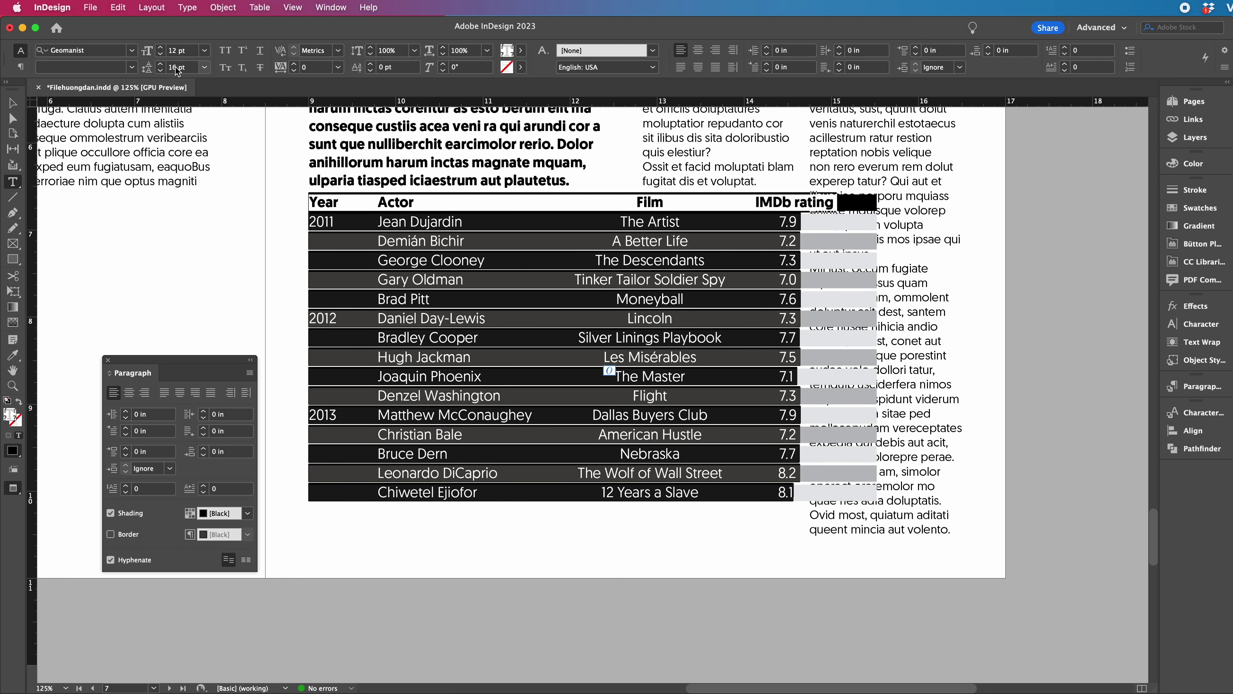
double_click(176, 70)
text(1)
key(Return)
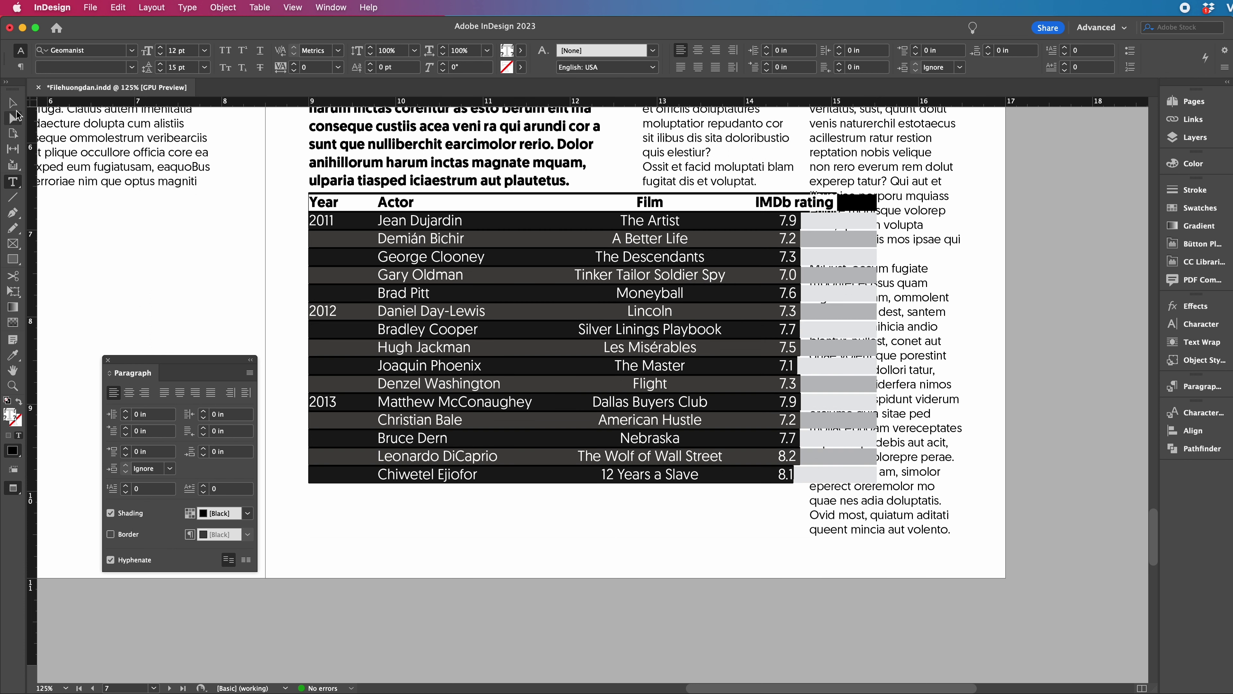
click(12, 102)
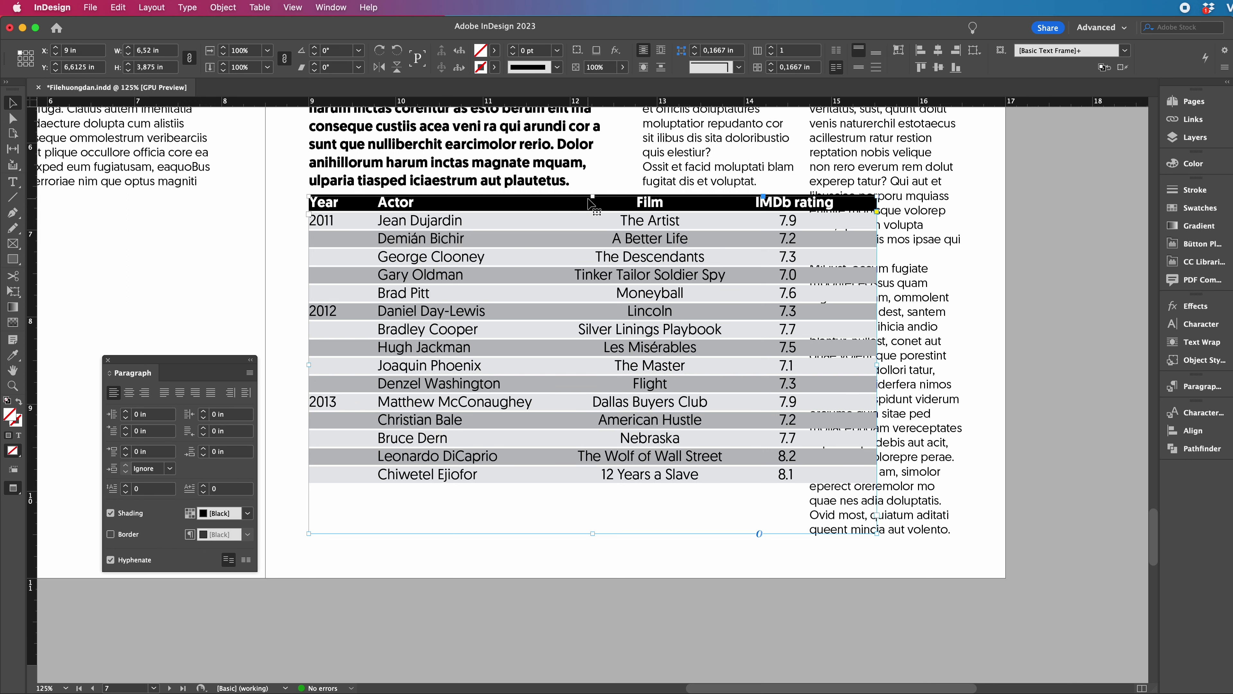
- Drag the frame's top edge down so the 3.25 in table clears the bold paragraph
drag(592, 199, 592, 250)
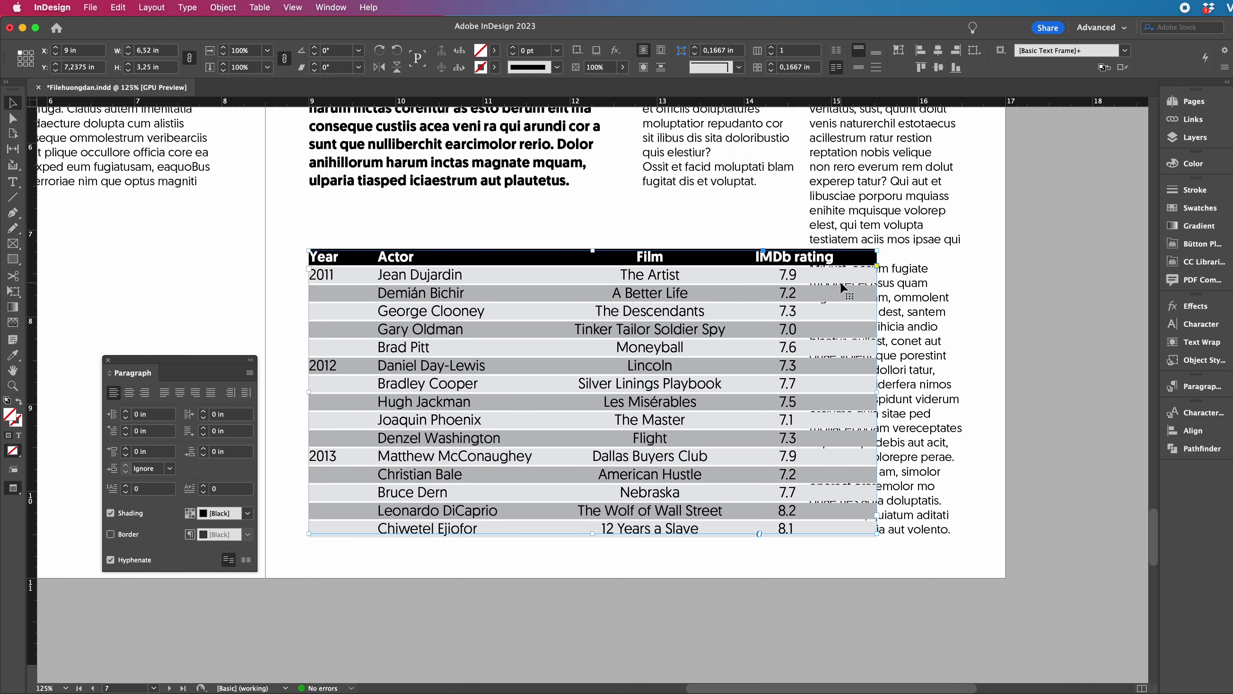
click(759, 225)
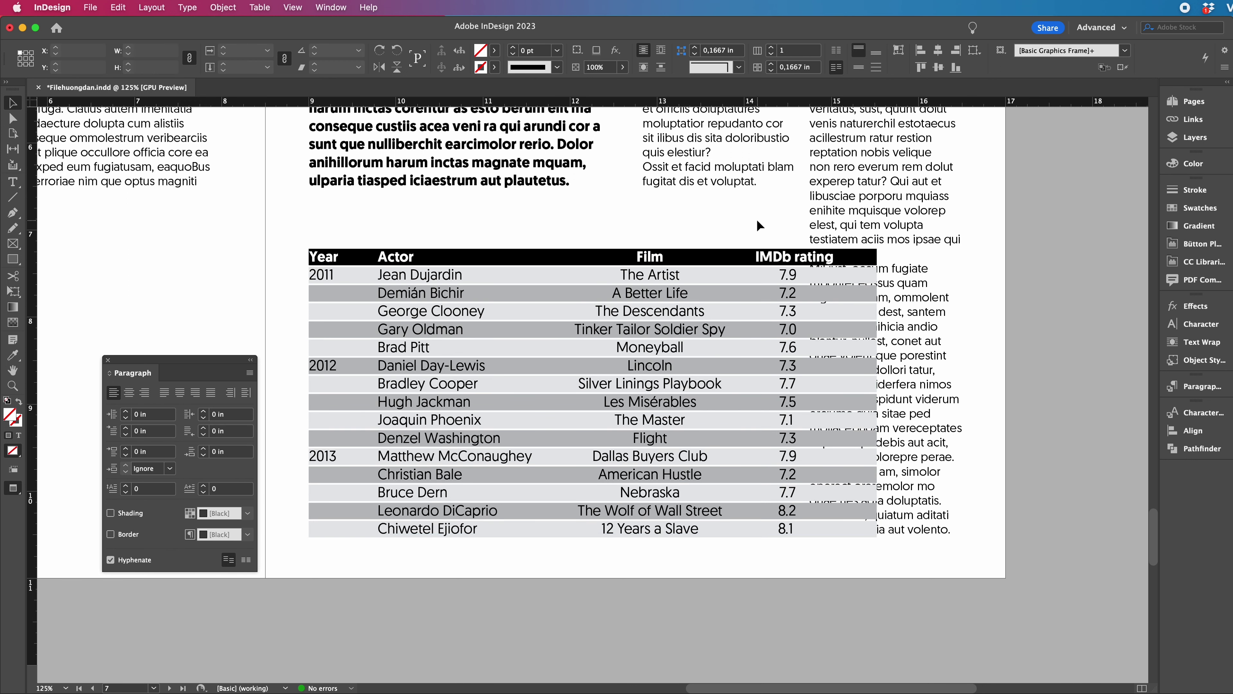
key(w)
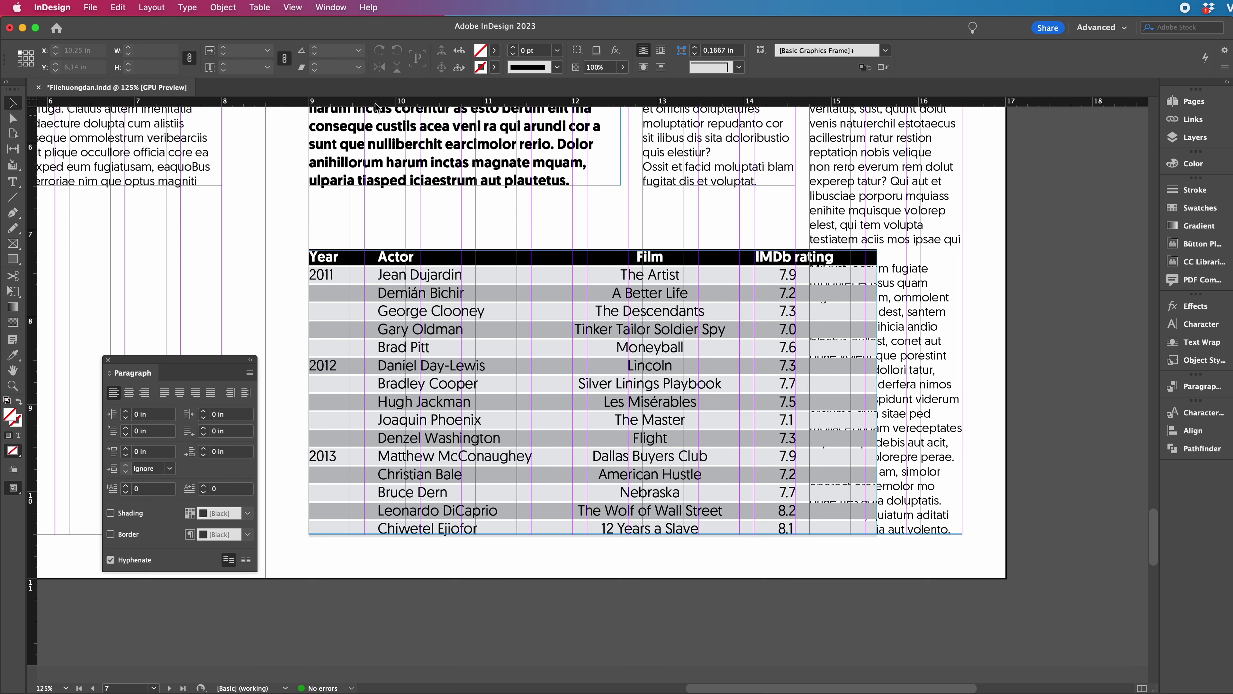
- Open the Tabs panel above the table and indent all table text 0.0694 in
click(187, 7)
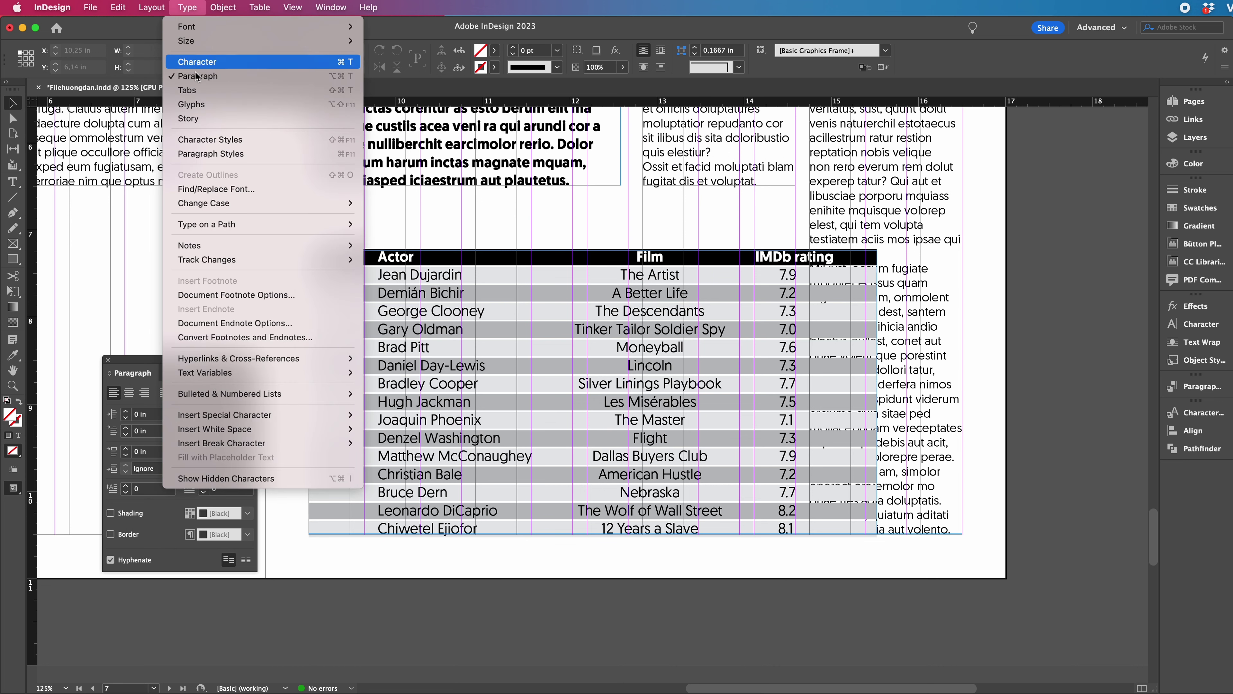
click(191, 90)
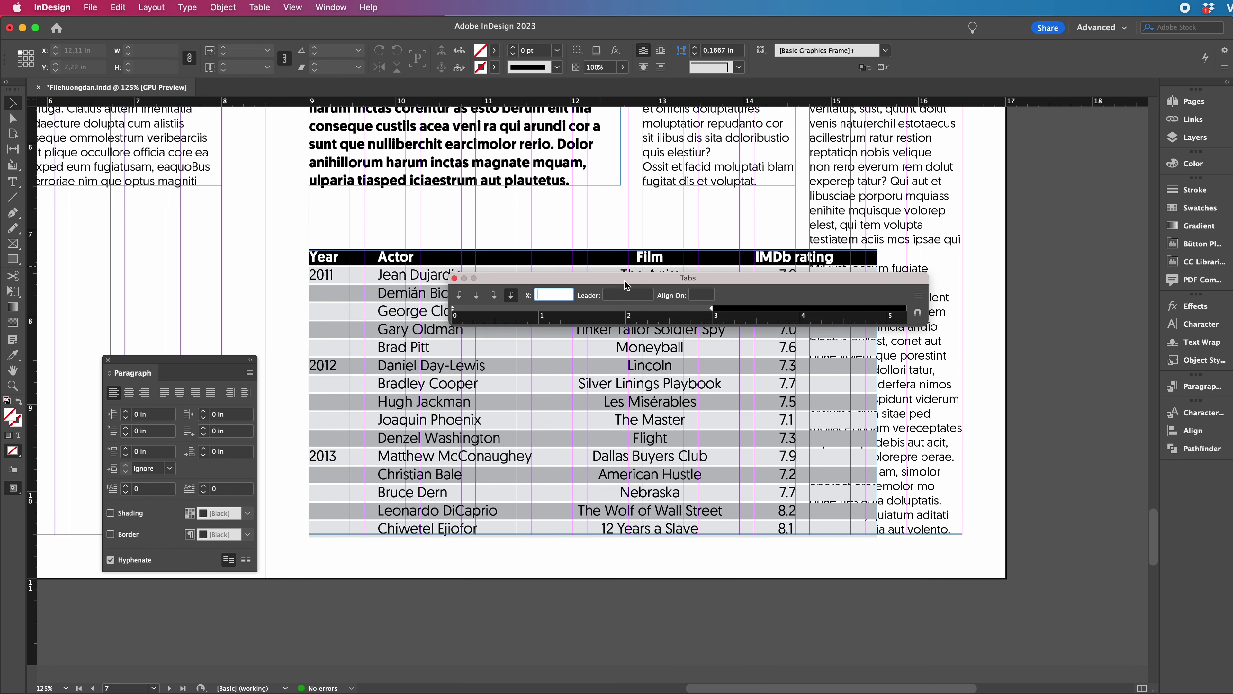
mouse_move(626, 279)
mouse_down()
mouse_move(622, 253)
mouse_move(498, 171)
mouse_up()
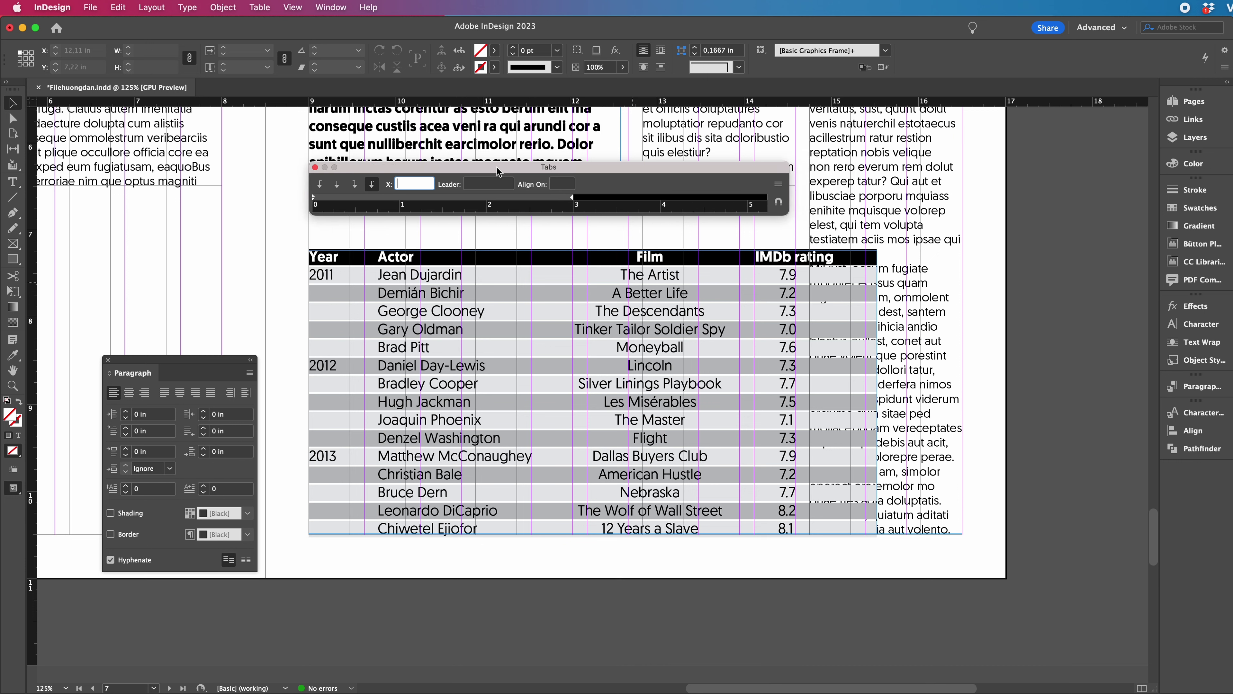
double_click(433, 292)
key(ctrl+alt+a)
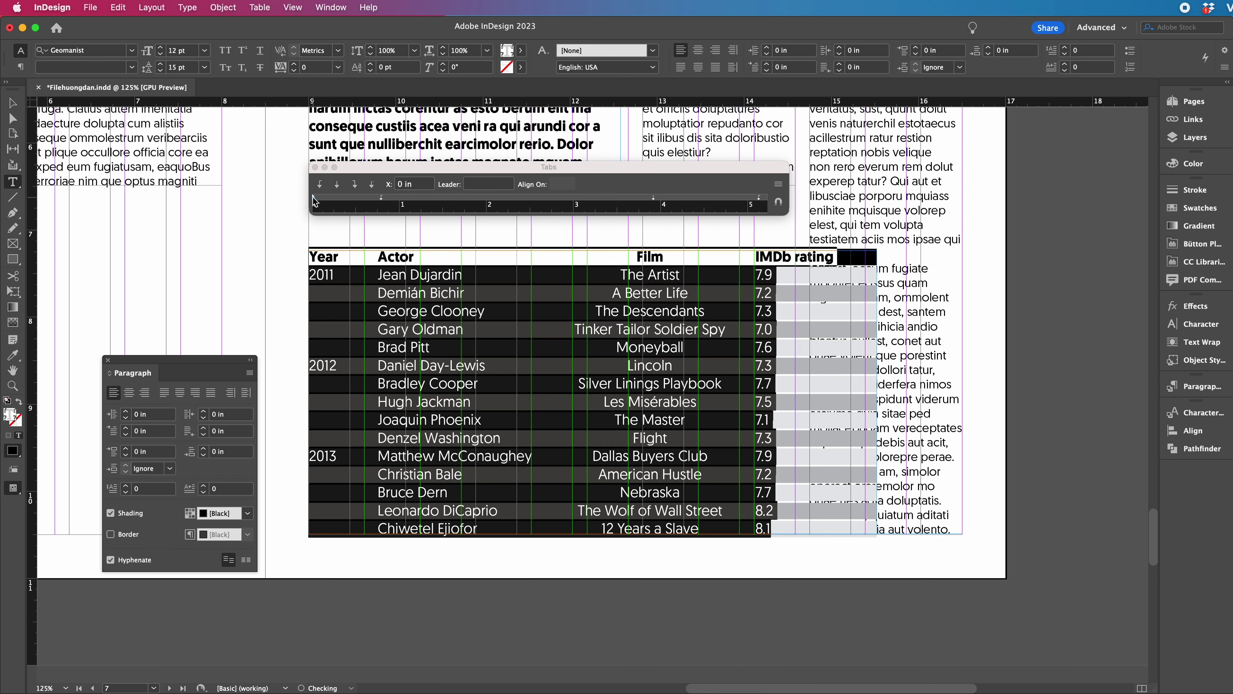
drag(315, 201, 320, 202)
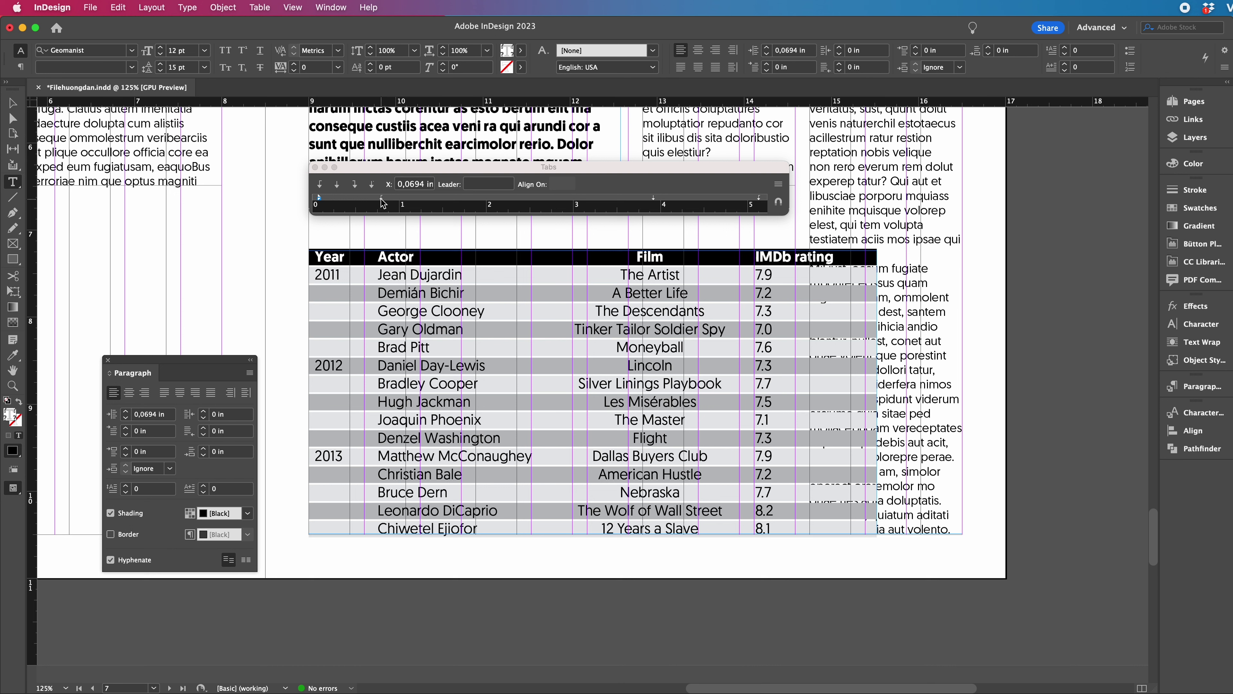
- Move the Actor tab left and make the Film tab left-justified at 2.5556 in
drag(382, 199, 369, 199)
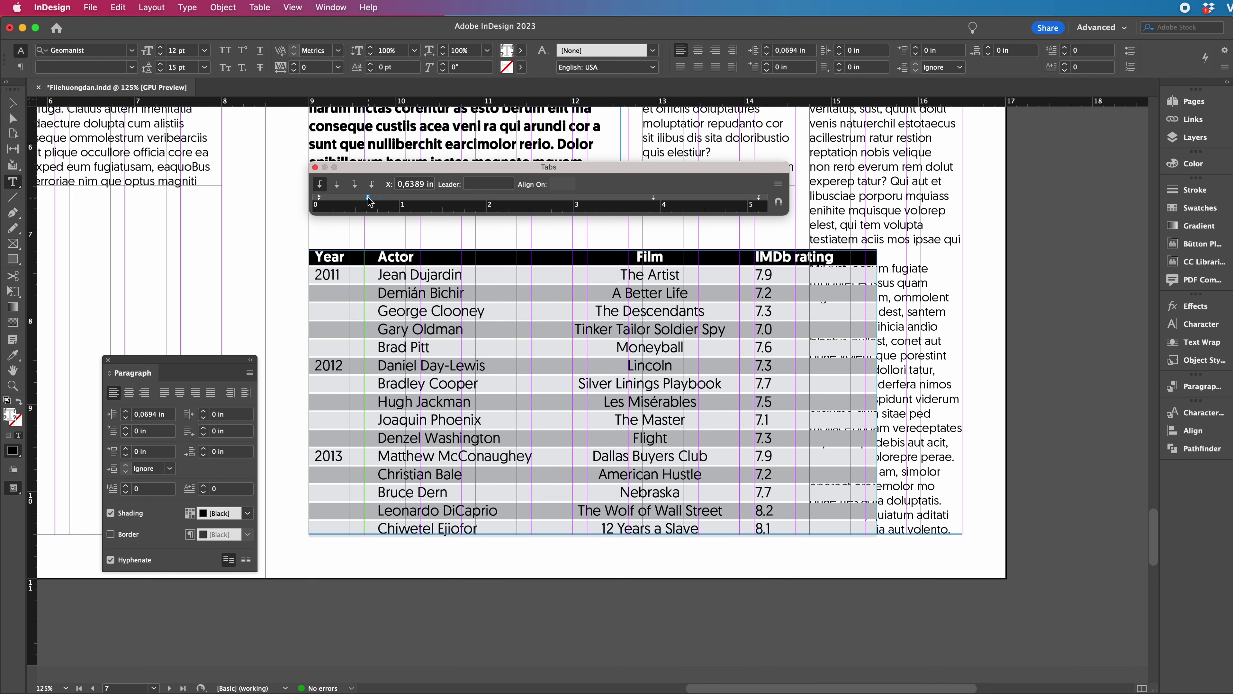
drag(370, 202, 369, 200)
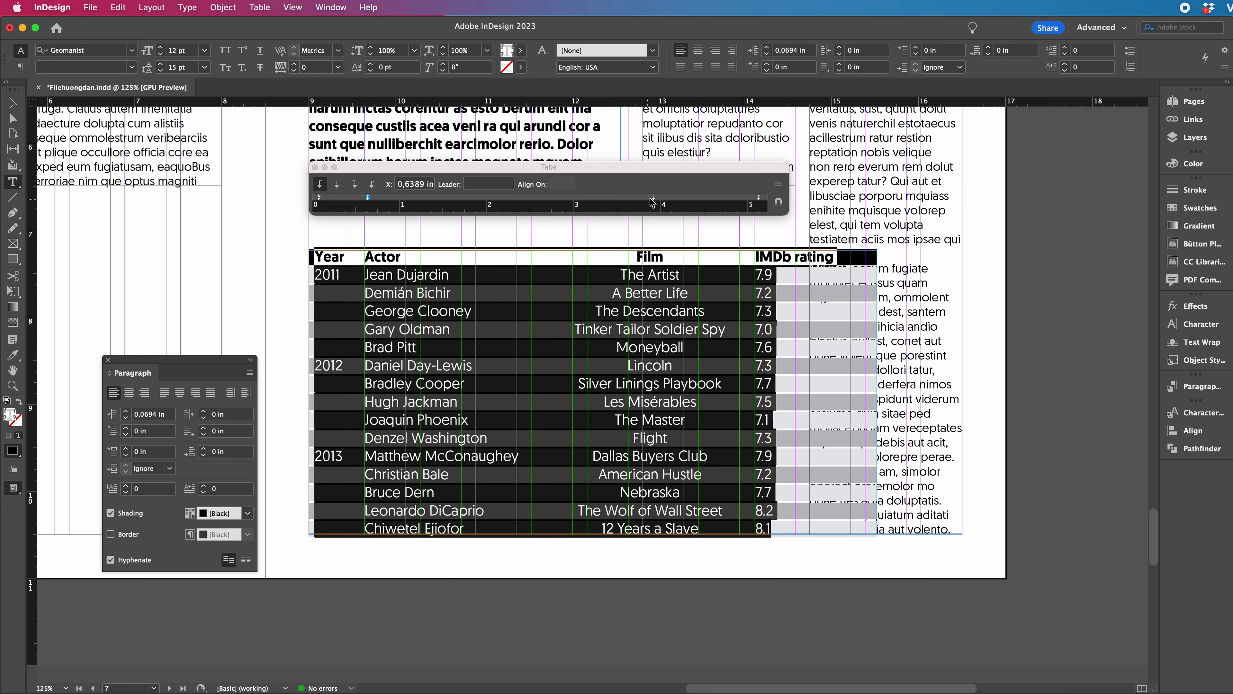
drag(653, 198, 640, 197)
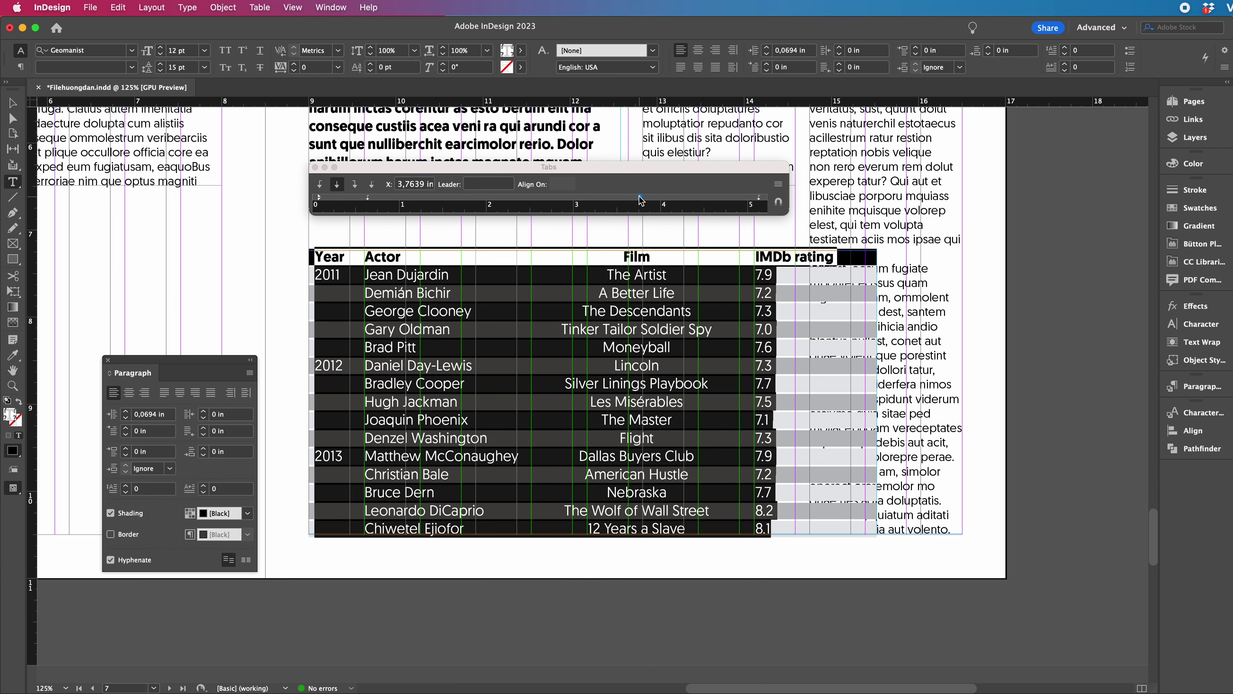
click(640, 197)
drag(640, 199, 625, 197)
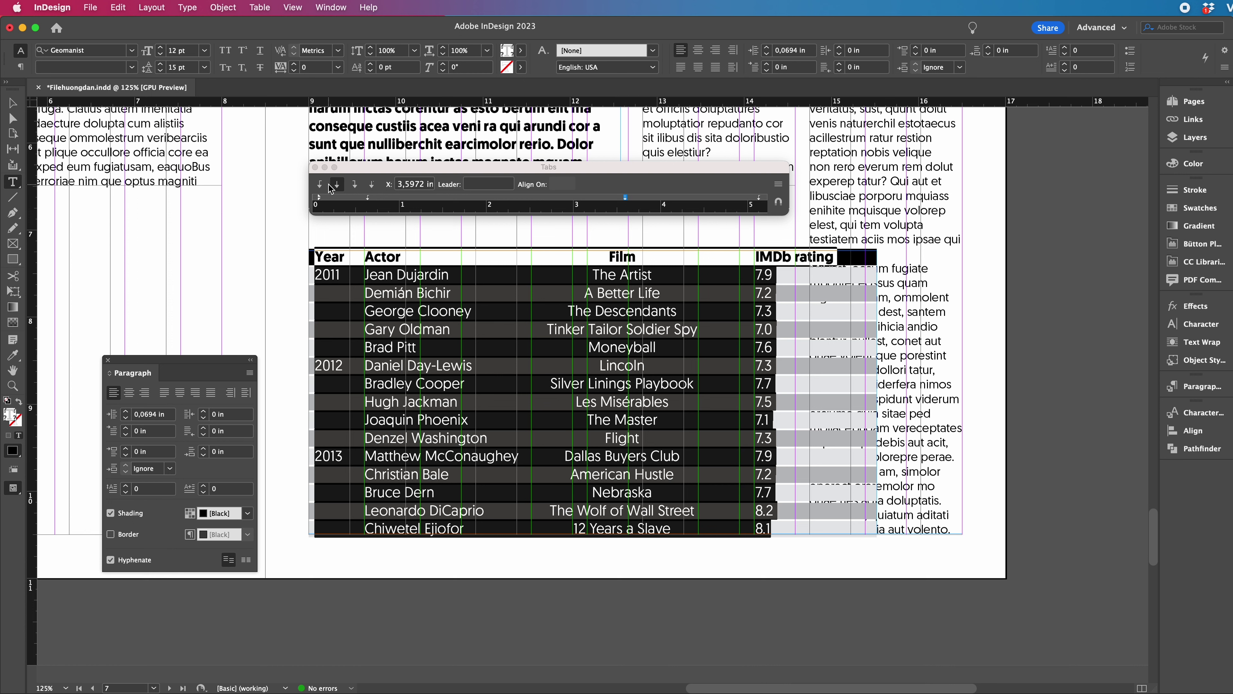
click(320, 185)
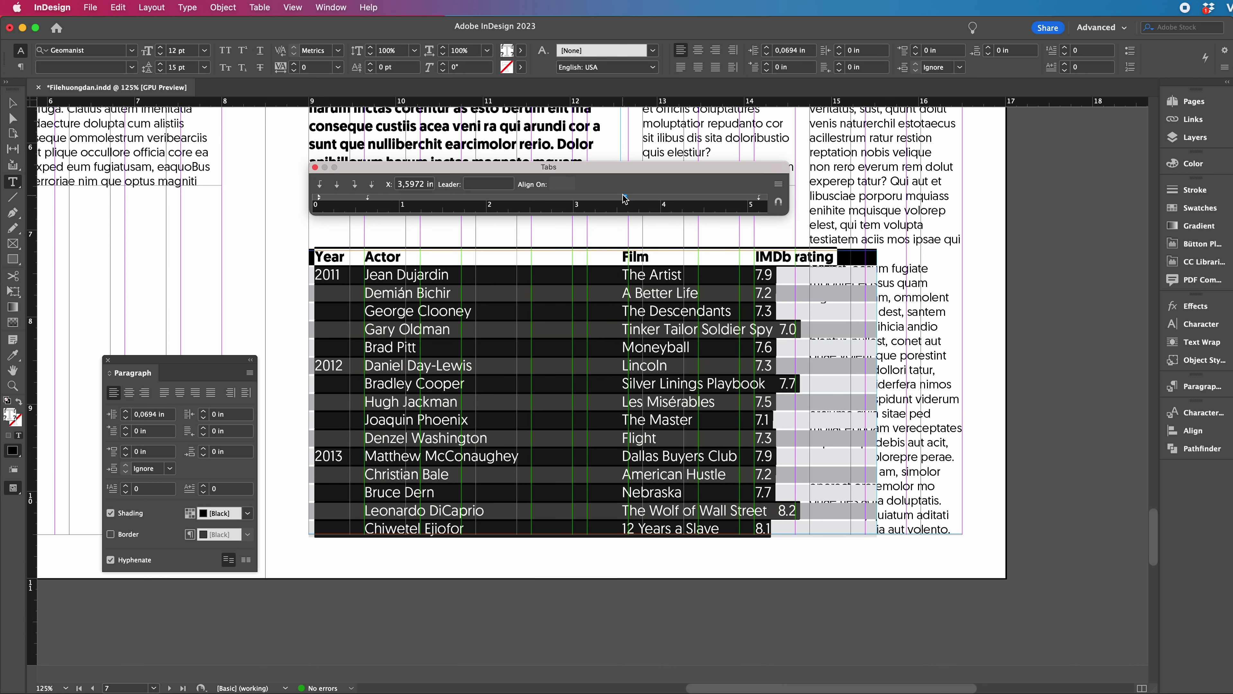
drag(625, 198, 535, 198)
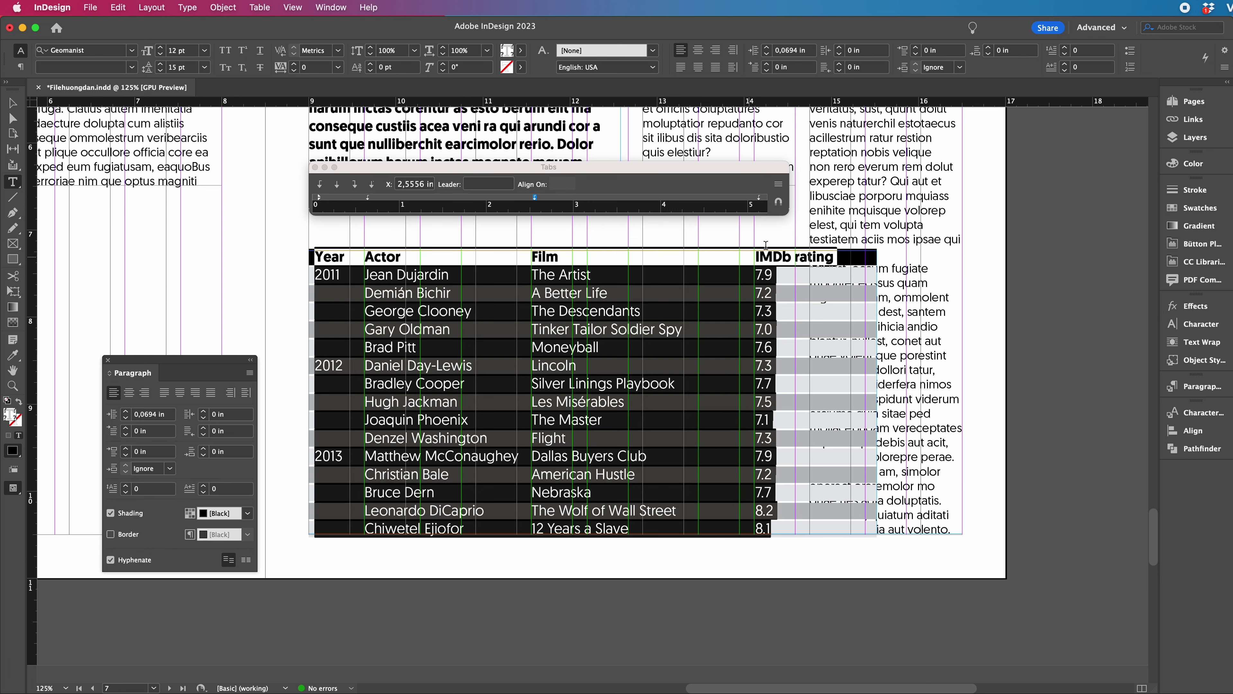
- Select the body rows from 2011 to 8.1 and add a ratings tab at 5 in
click(760, 270)
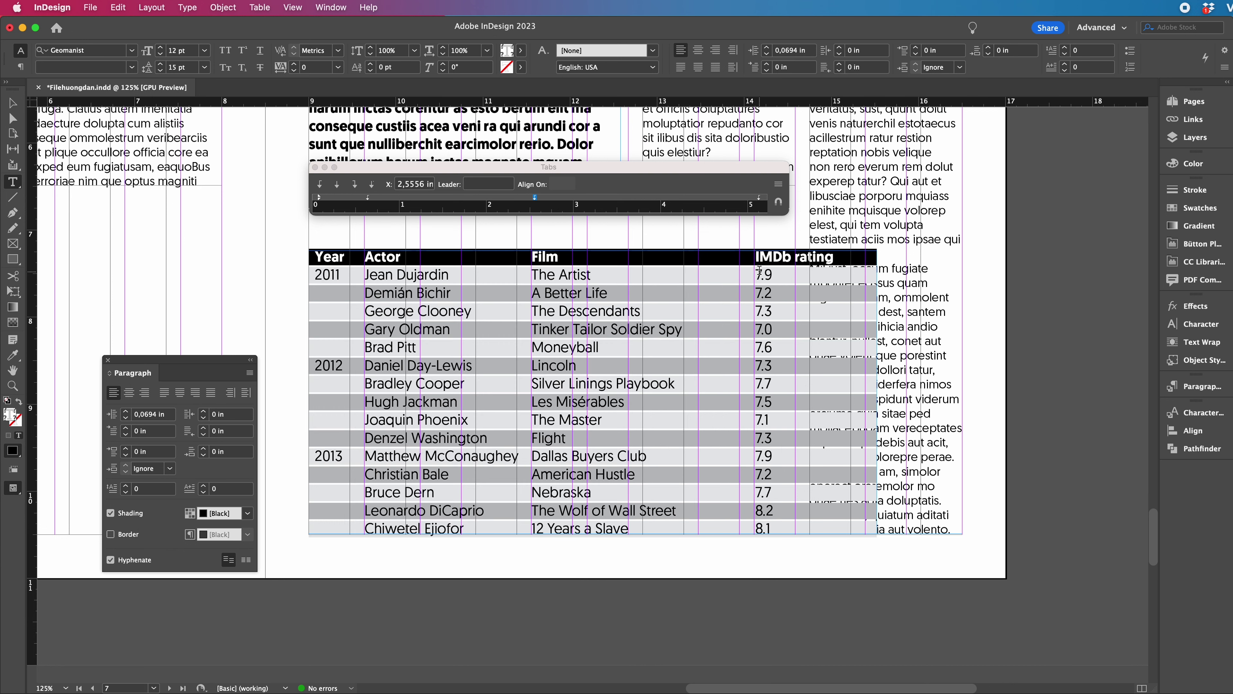
drag(317, 275, 835, 553)
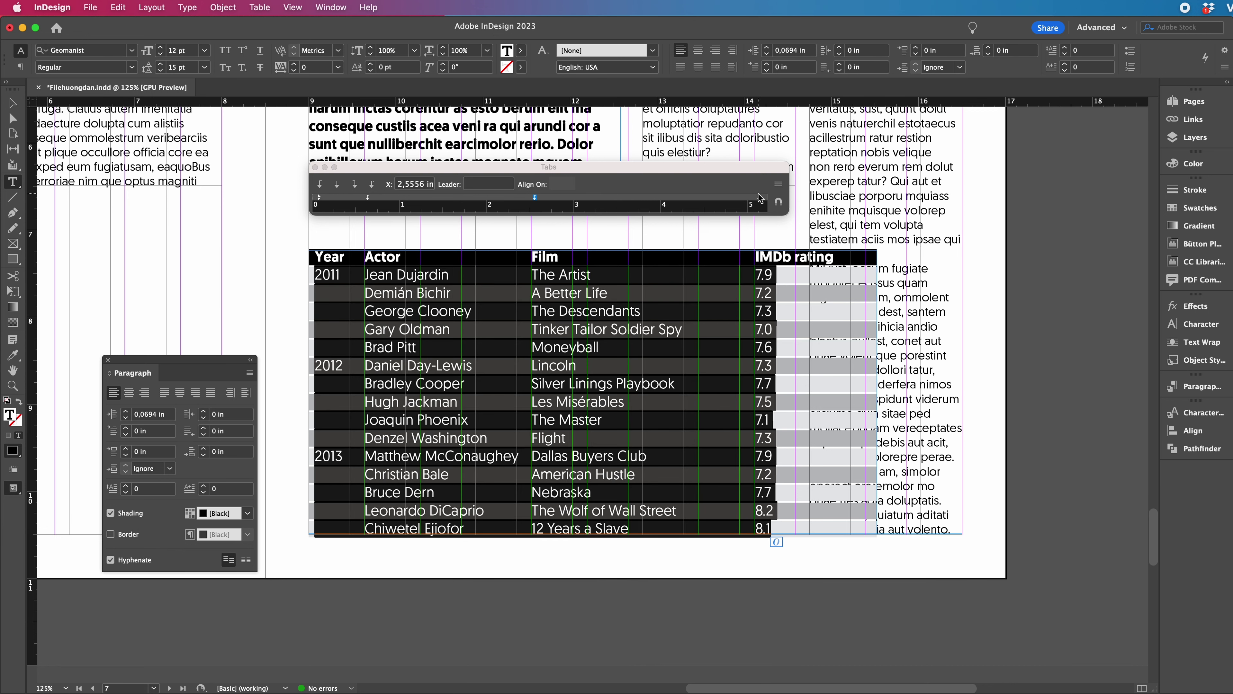
drag(759, 197, 749, 198)
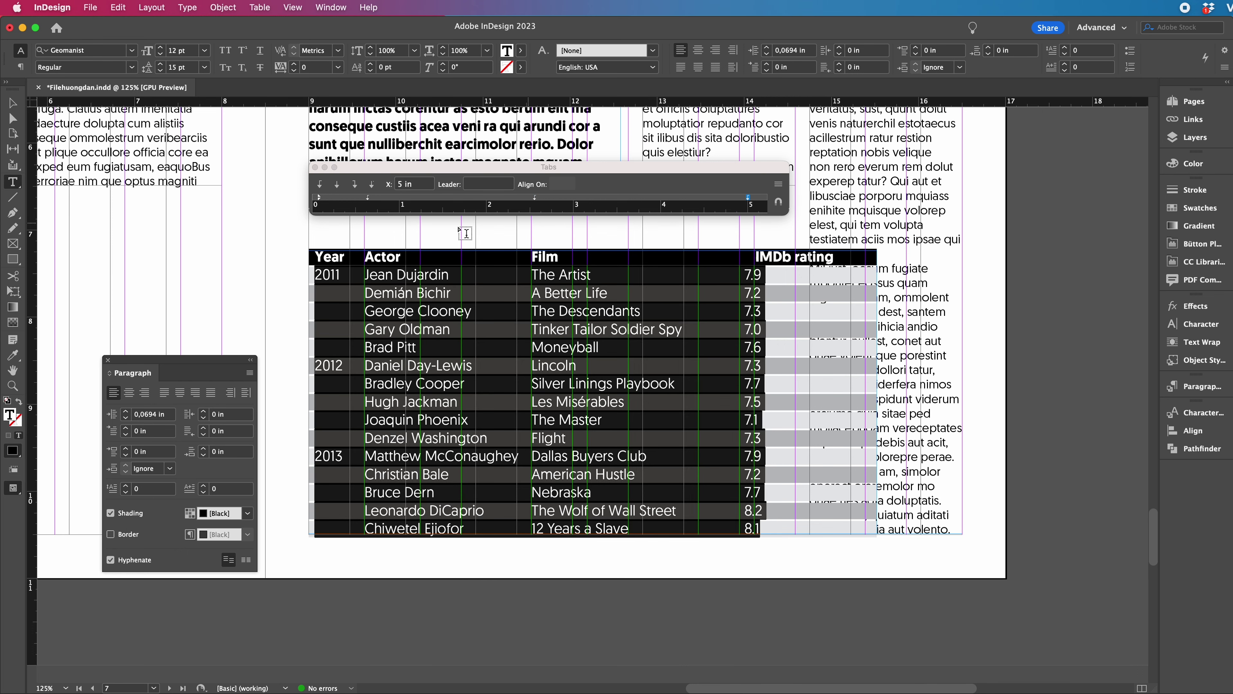
- Decimal-align the ratings and move the IMDb rating header tab to 4.5972 in
click(372, 184)
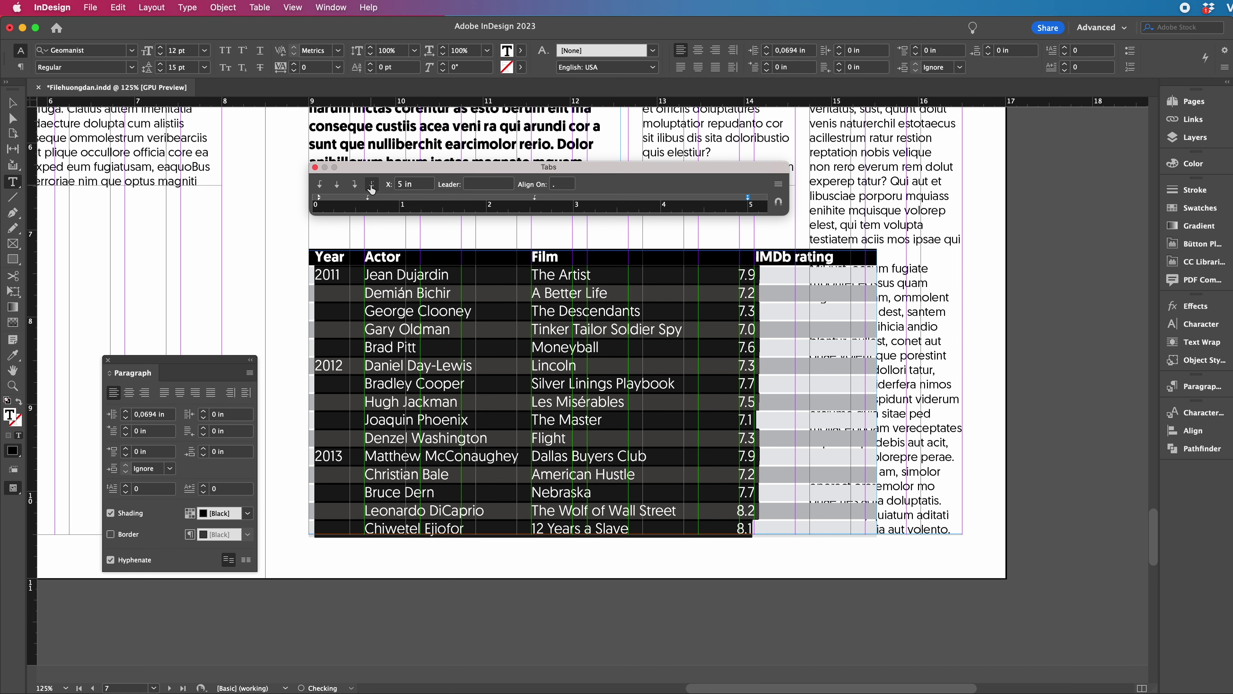
triple_click(784, 257)
drag(761, 201, 722, 201)
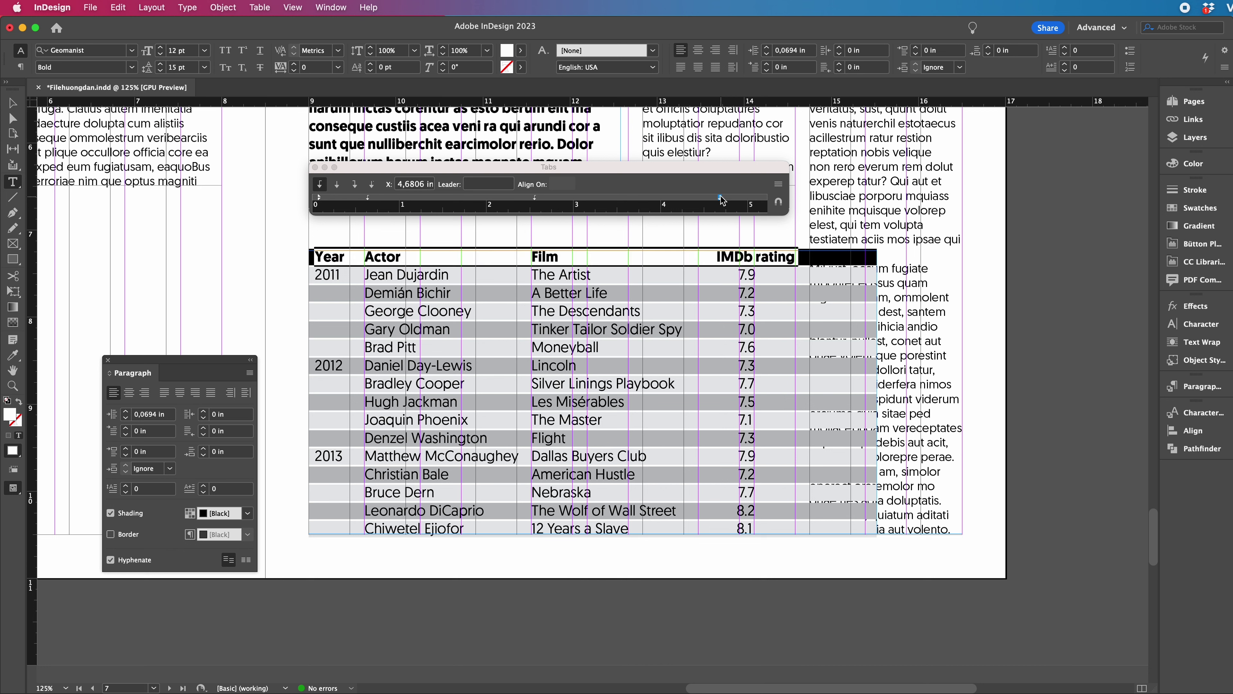
drag(720, 197, 712, 197)
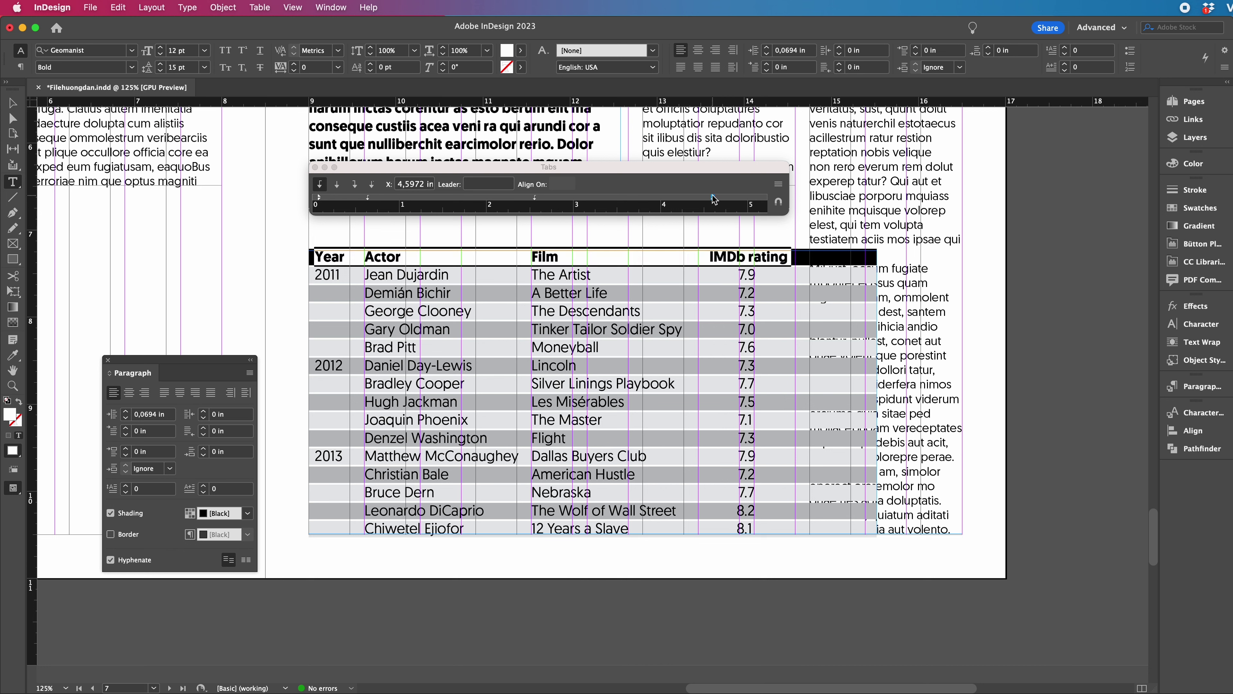
- Close the Paragraph and Tabs panels and select the table frame
click(775, 267)
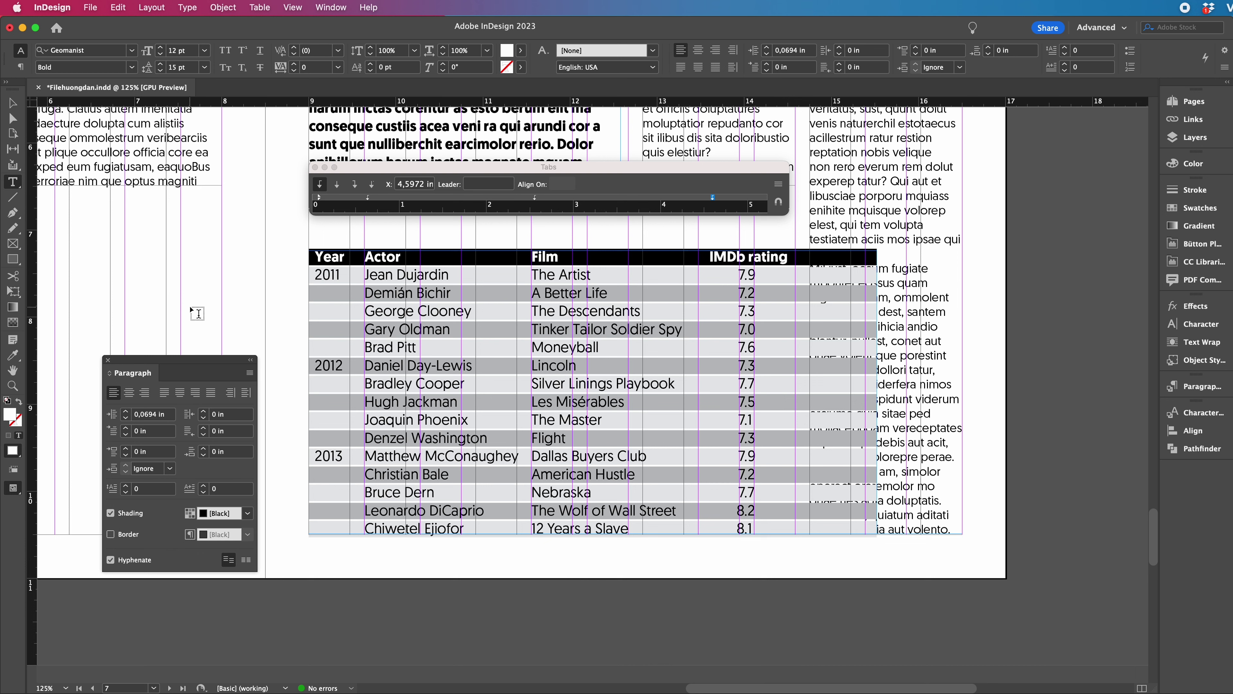
click(108, 359)
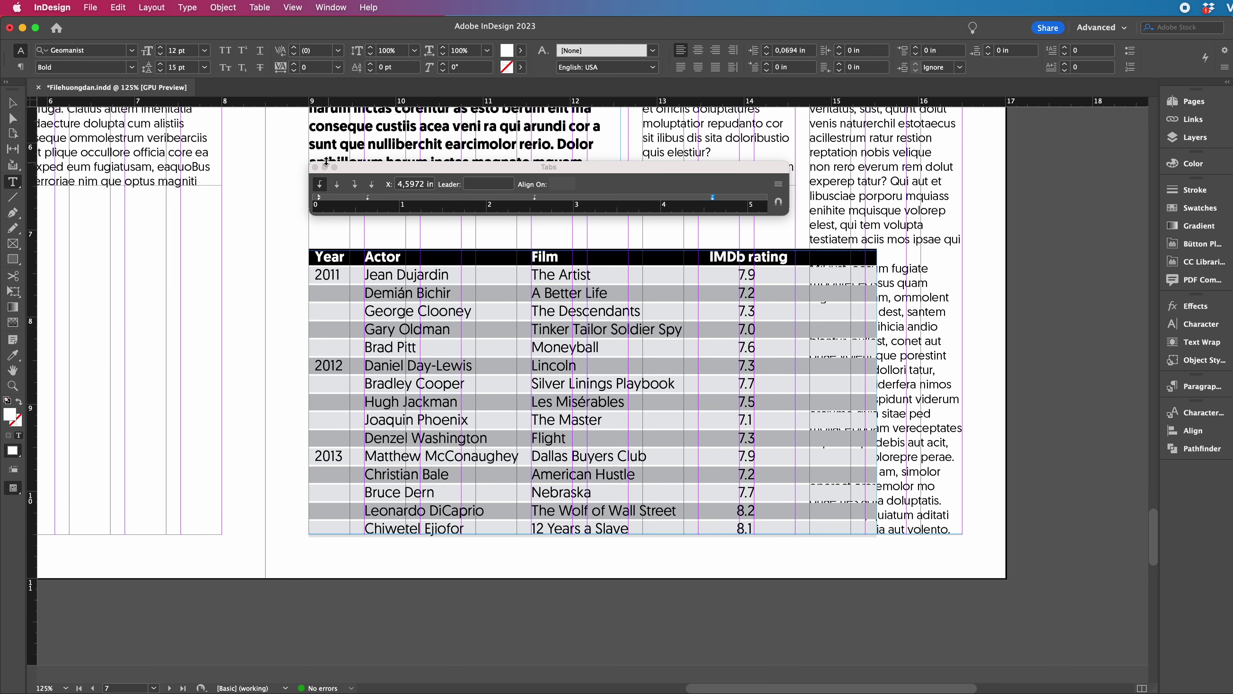
click(315, 167)
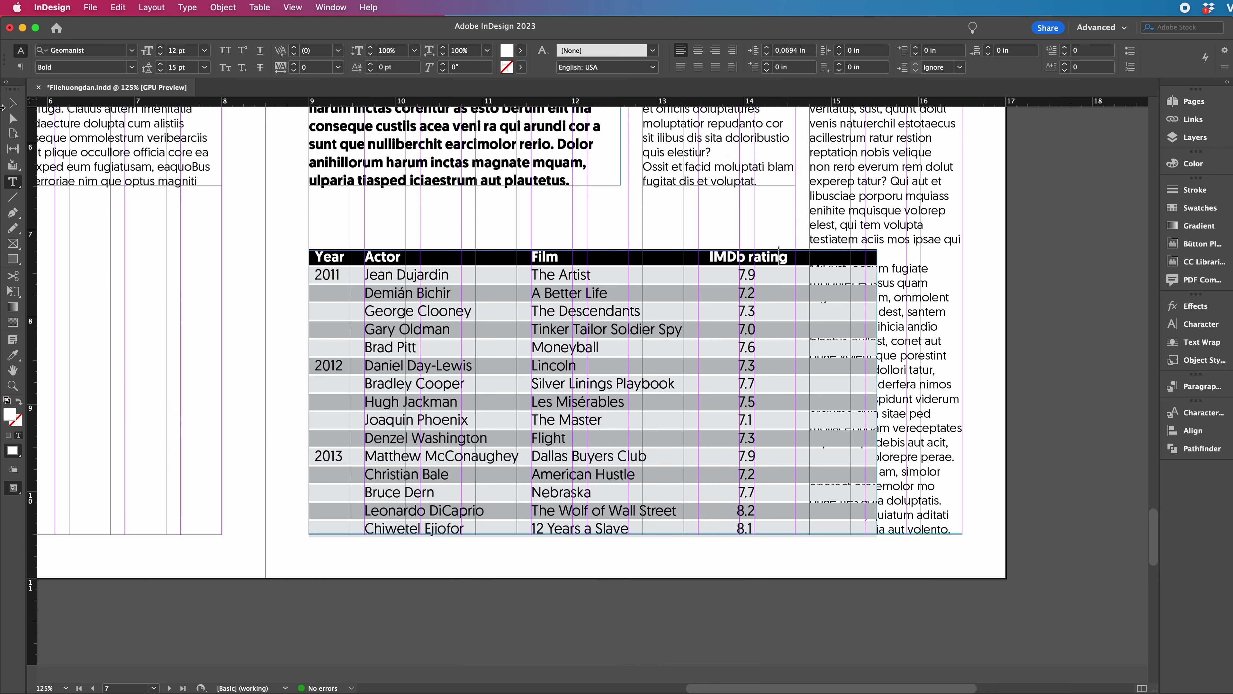
key(Escape)
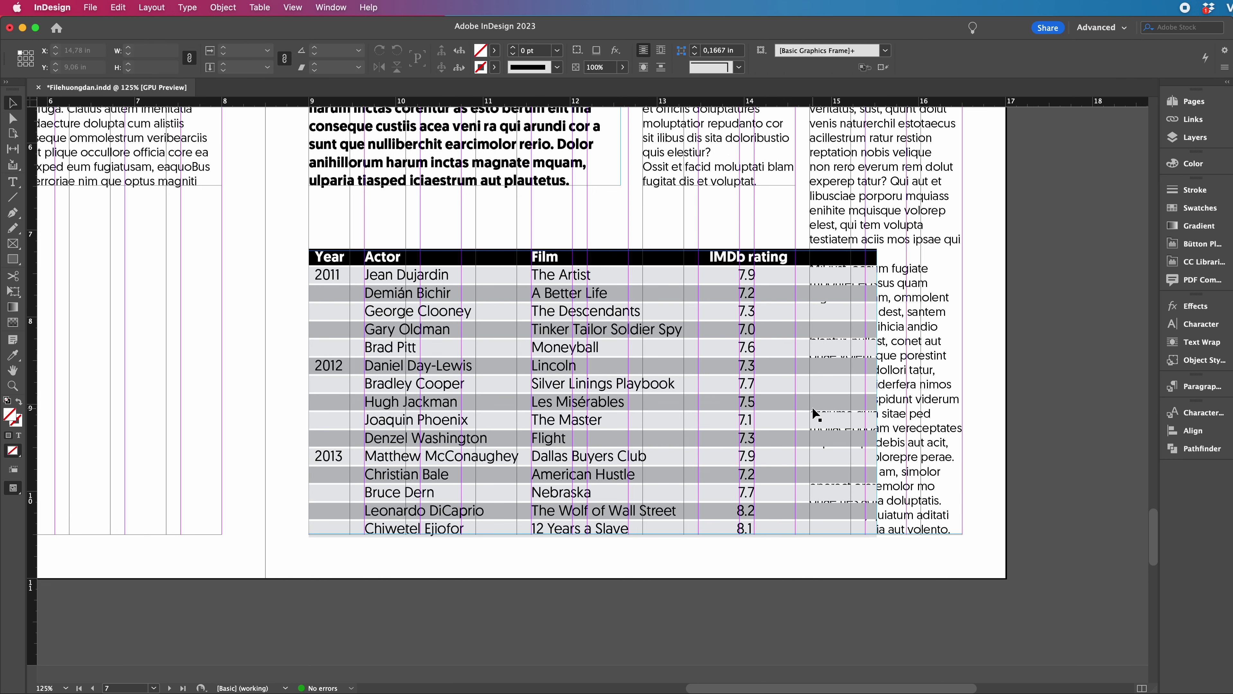
- Narrow the table frame to about 5.6 in wide and view the whole spread
drag(878, 392, 798, 383)
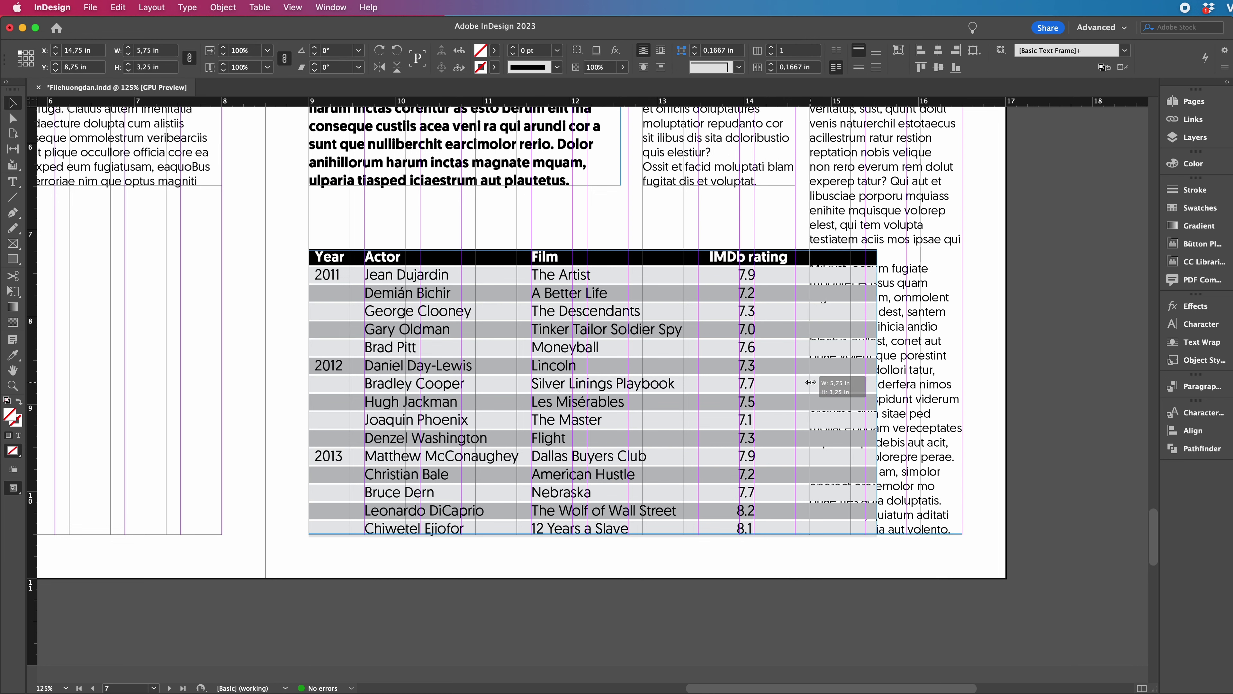
key(super+minus)
key(super+minus)
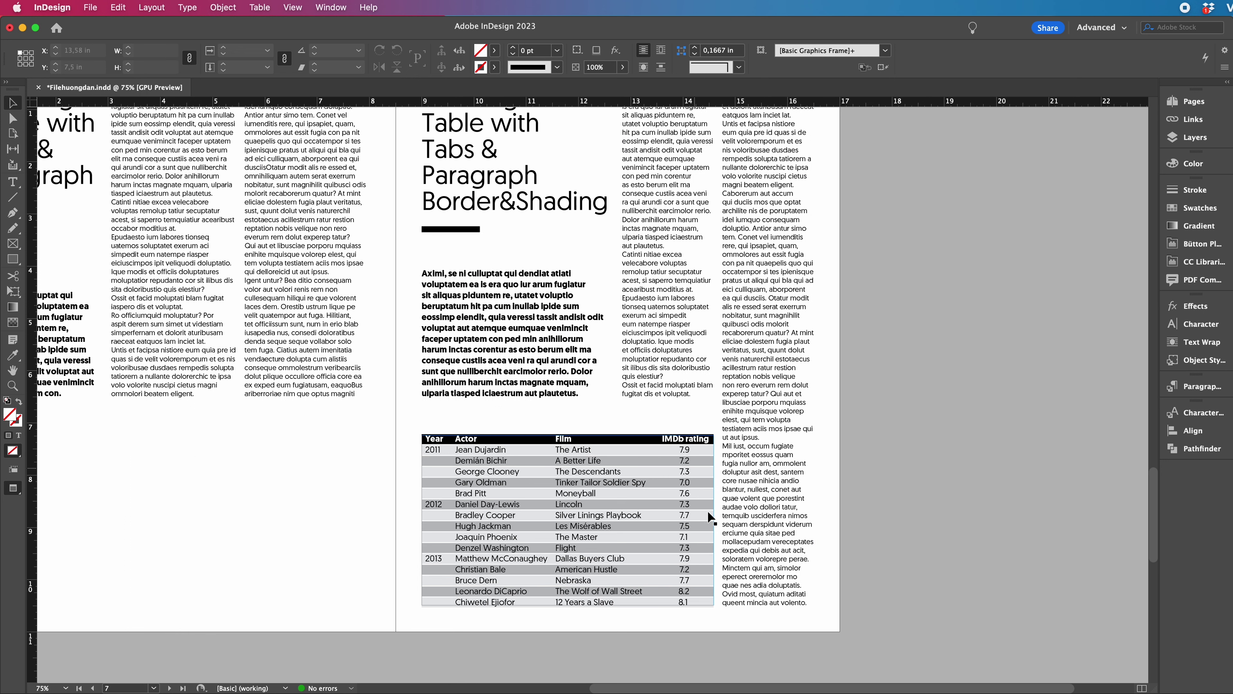
scroll(805, 489, up, 5)
scroll(805, 490, down, 3)
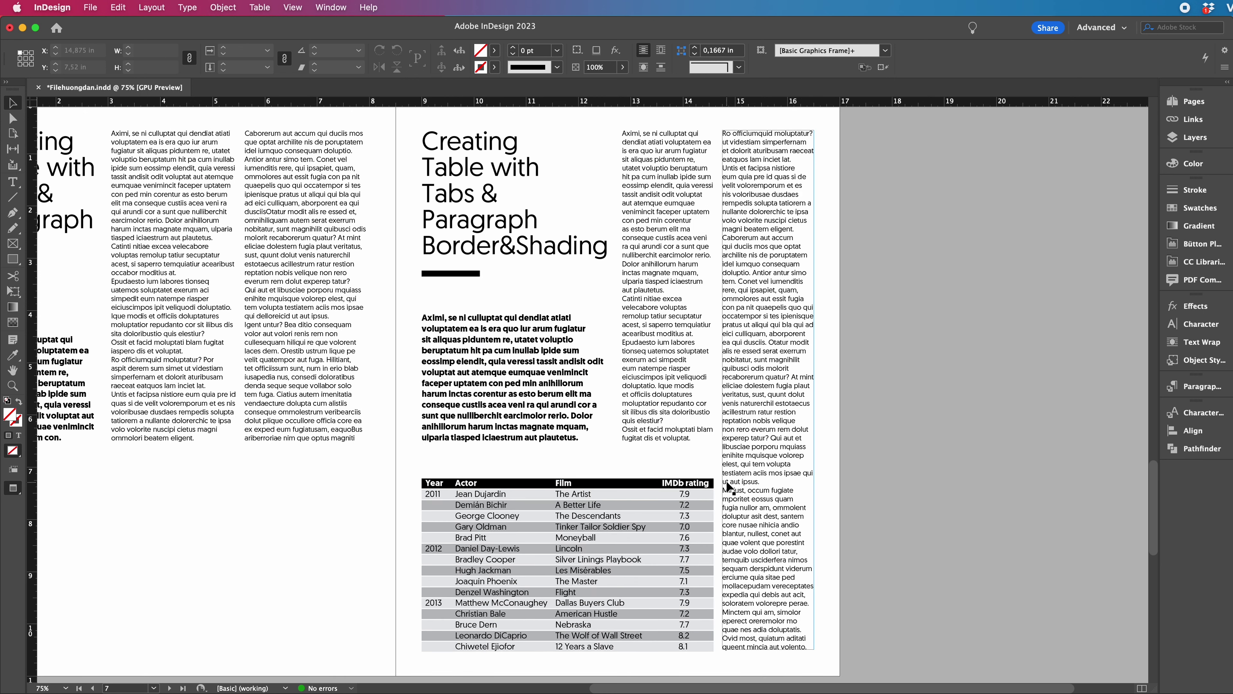
drag(684, 269, 825, 391)
- Zoom back in and scroll around to review the finished table on page 7
key(super+equal)
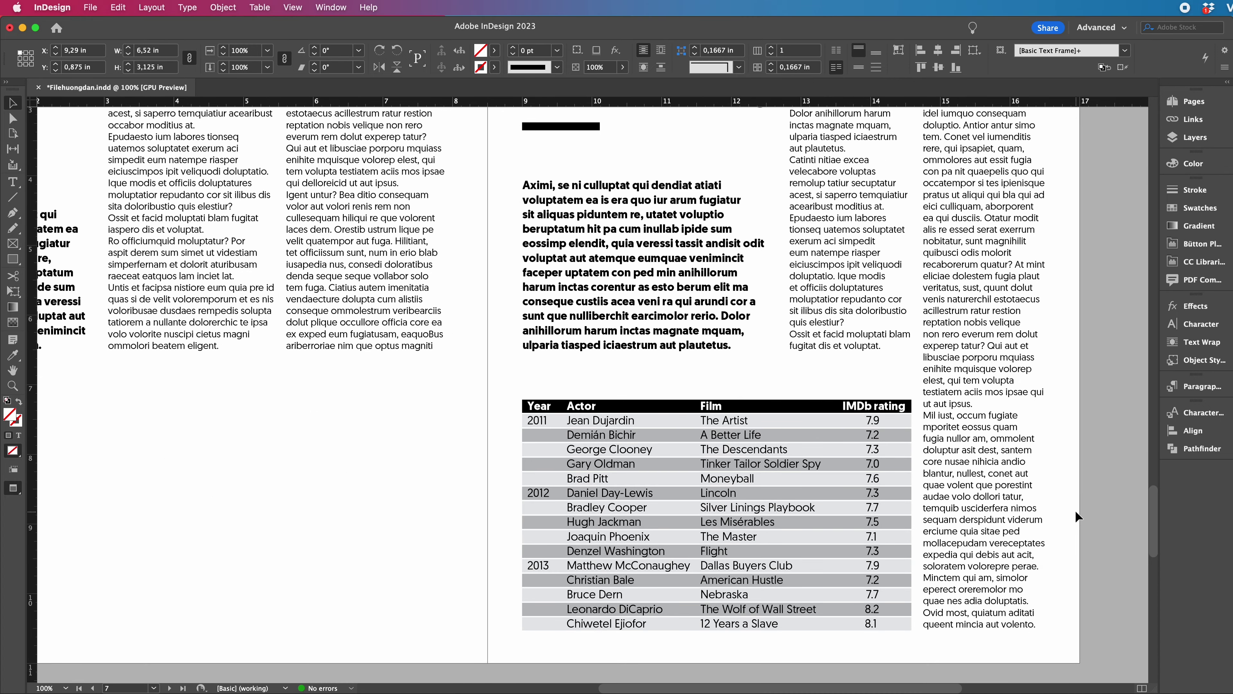
key(super+equal)
scroll(1076, 517, down, 1)
scroll(1076, 516, down, 4)
scroll(1075, 516, up, 5)
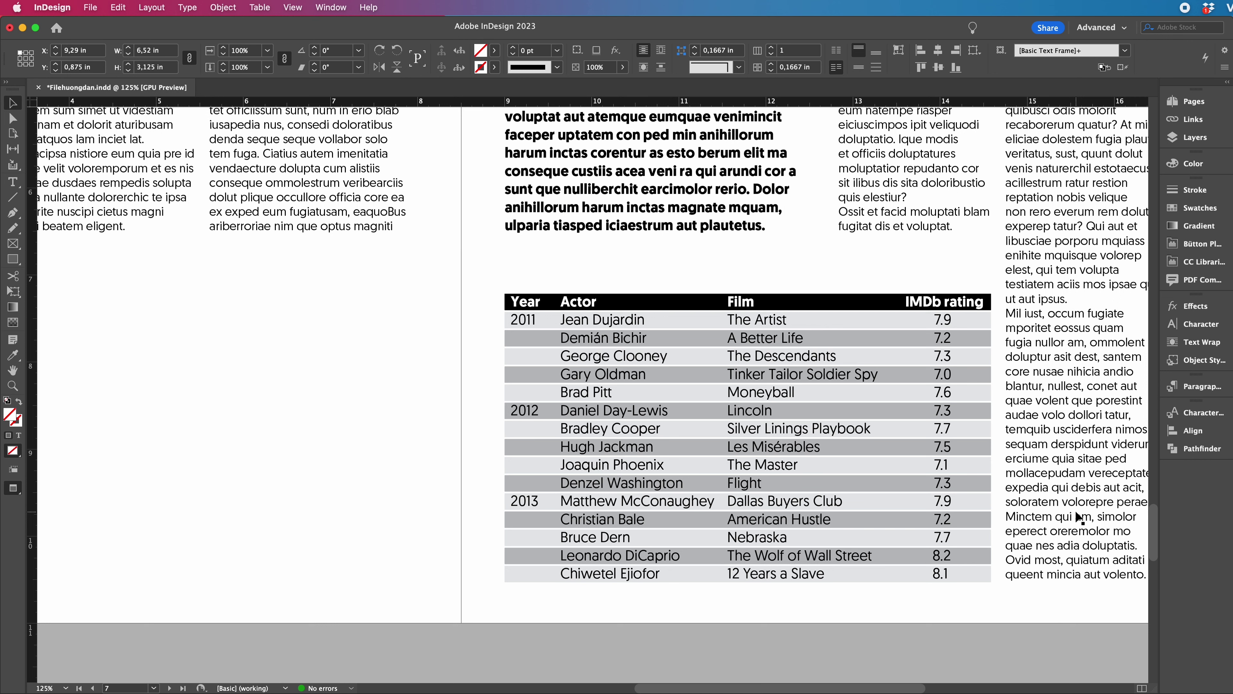
scroll(1026, 476, down, 2)
scroll(1026, 476, right, 2)
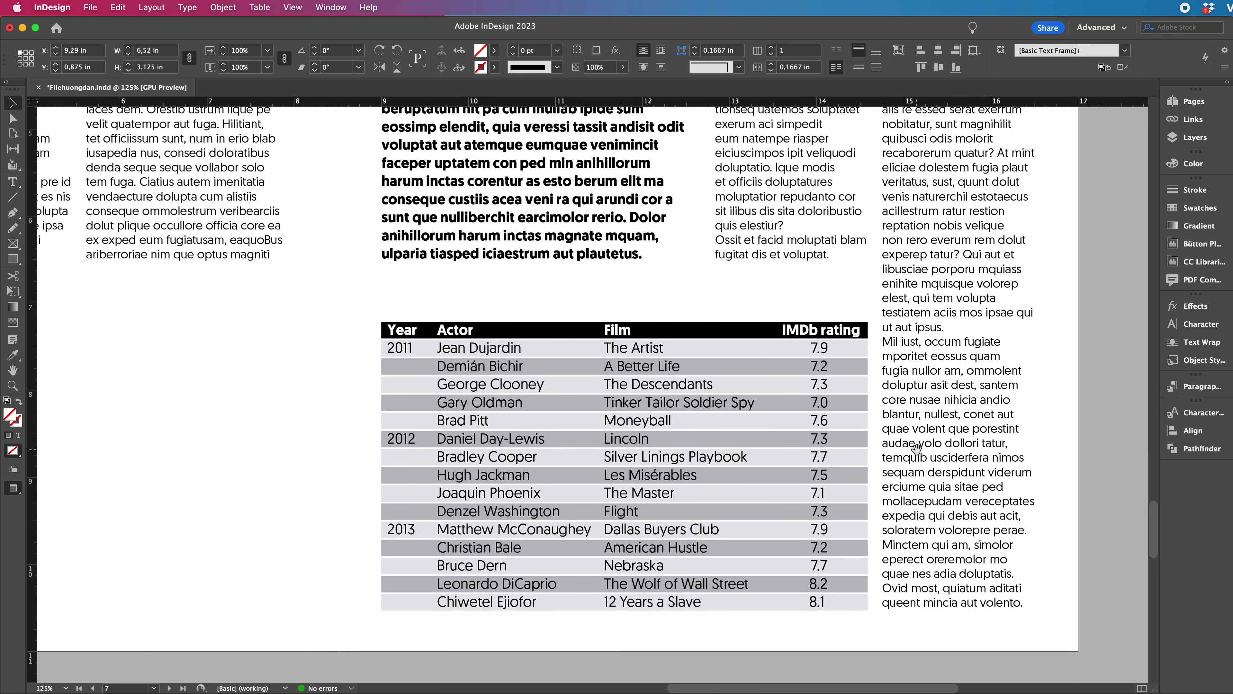